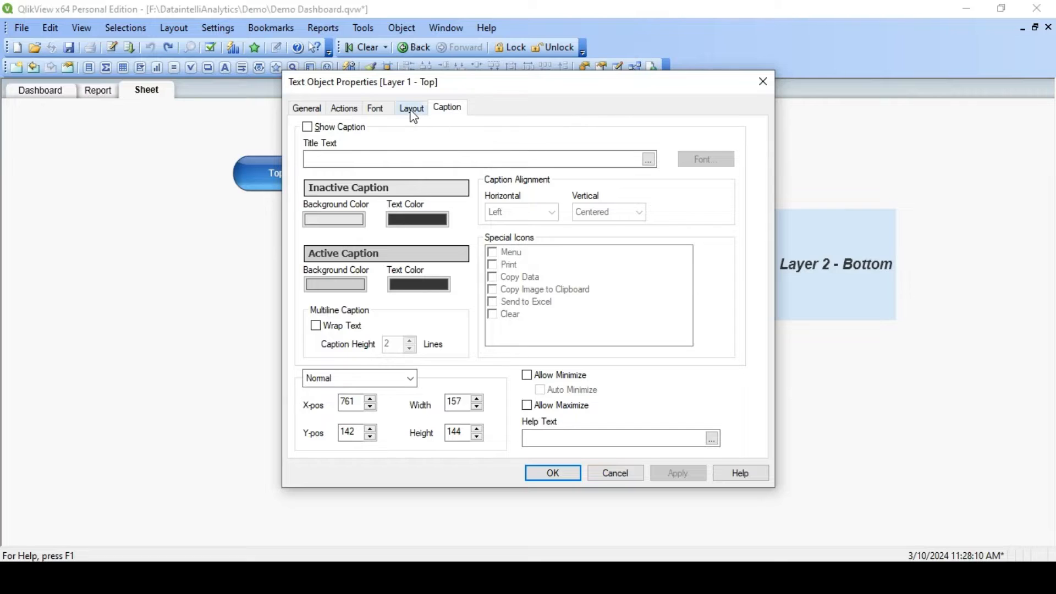
- Examine the layer settings in the layout properties of the Layer 1 - Top and Layer 2 - Bottom text objects
{"action": "left_click", "coordinate": [414, 113]}
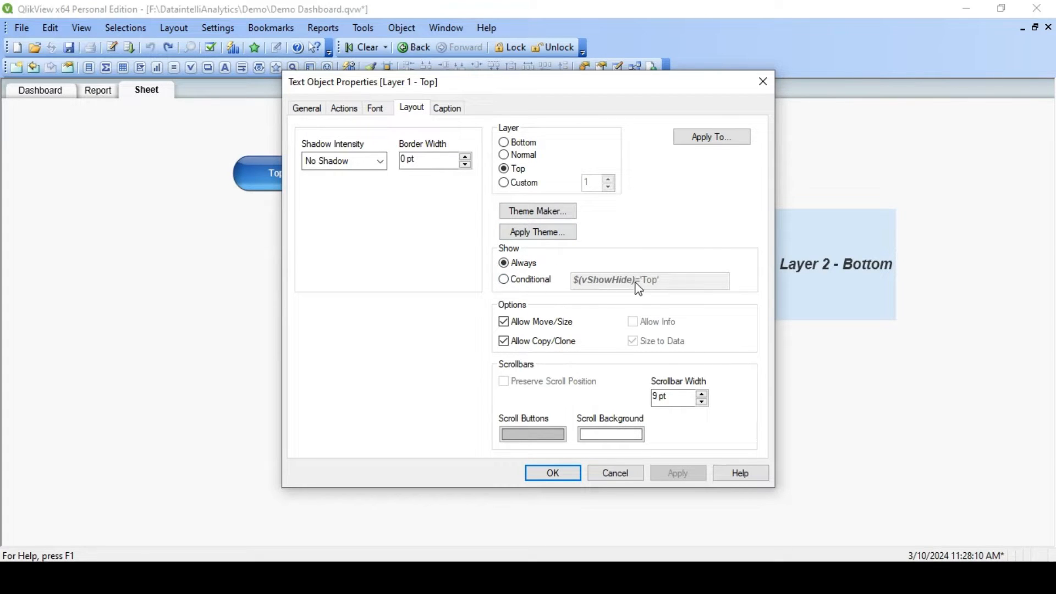
{"action": "left_click", "coordinate": [594, 473]}
{"action": "right_click", "coordinate": [798, 265]}
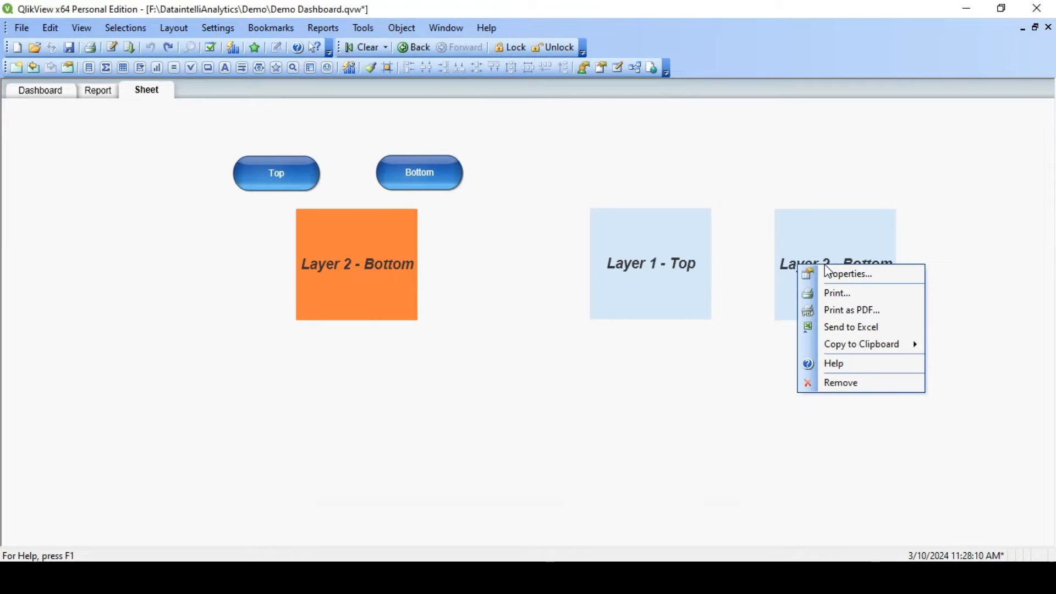
{"action": "left_click", "coordinate": [852, 295]}
{"action": "right_click", "coordinate": [849, 278]}
{"action": "left_click", "coordinate": [858, 278]}
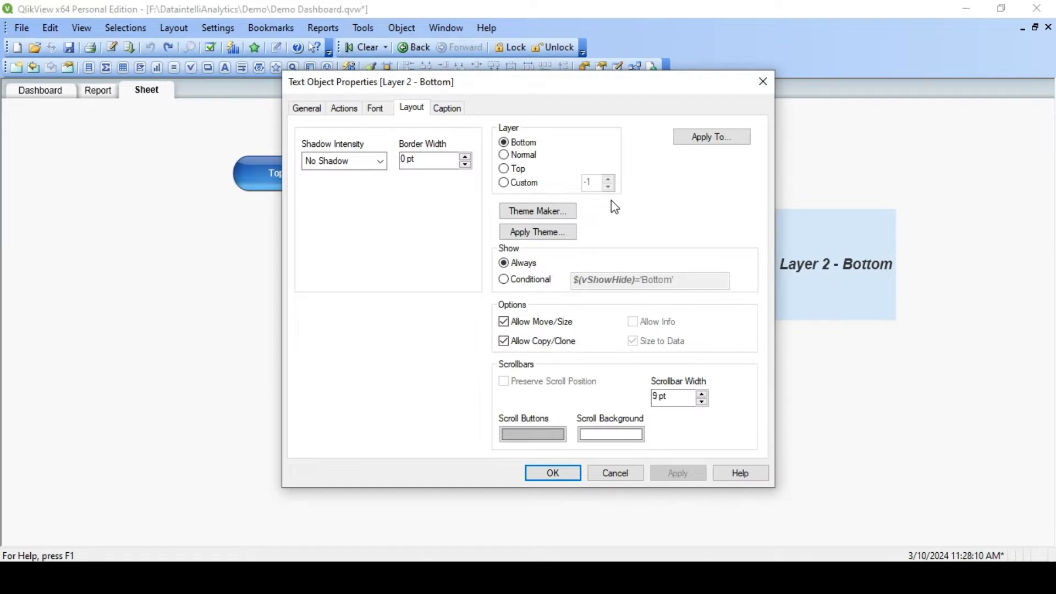
{"action": "left_click", "coordinate": [626, 473]}
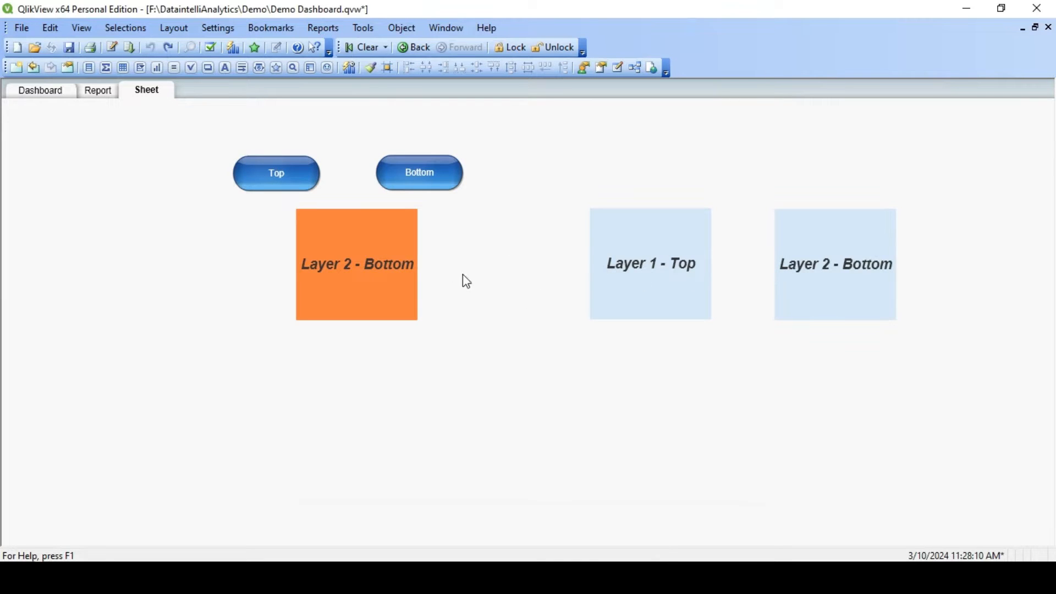
- Switch repeatedly between the sheet's Top and Bottom layers, moving the orange Layer 2 - Bottom object aside and back under the buttons
{"action": "left_click", "coordinate": [268, 179]}
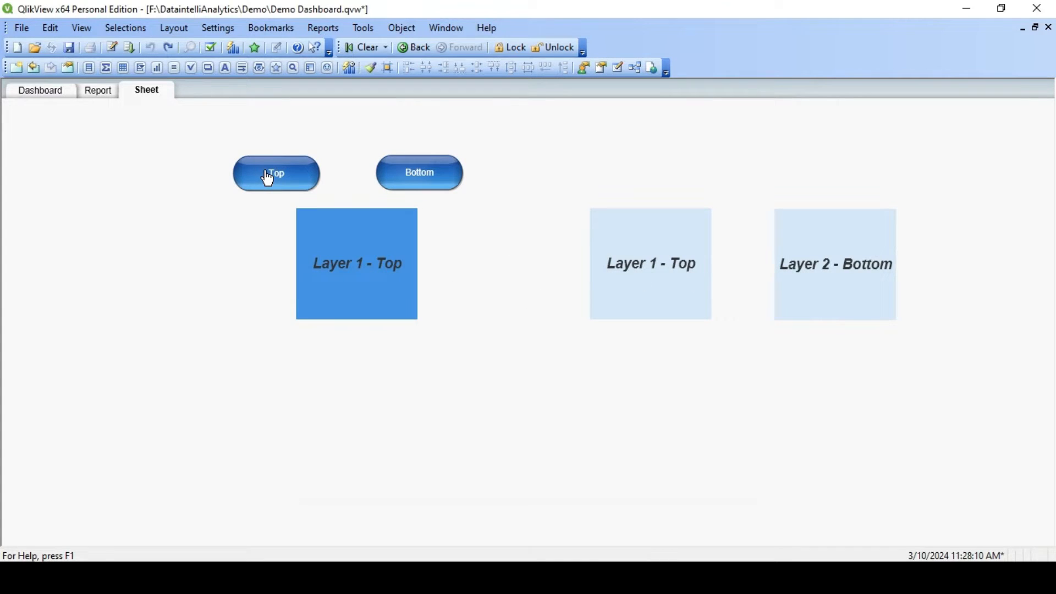
{"action": "left_click", "coordinate": [408, 181]}
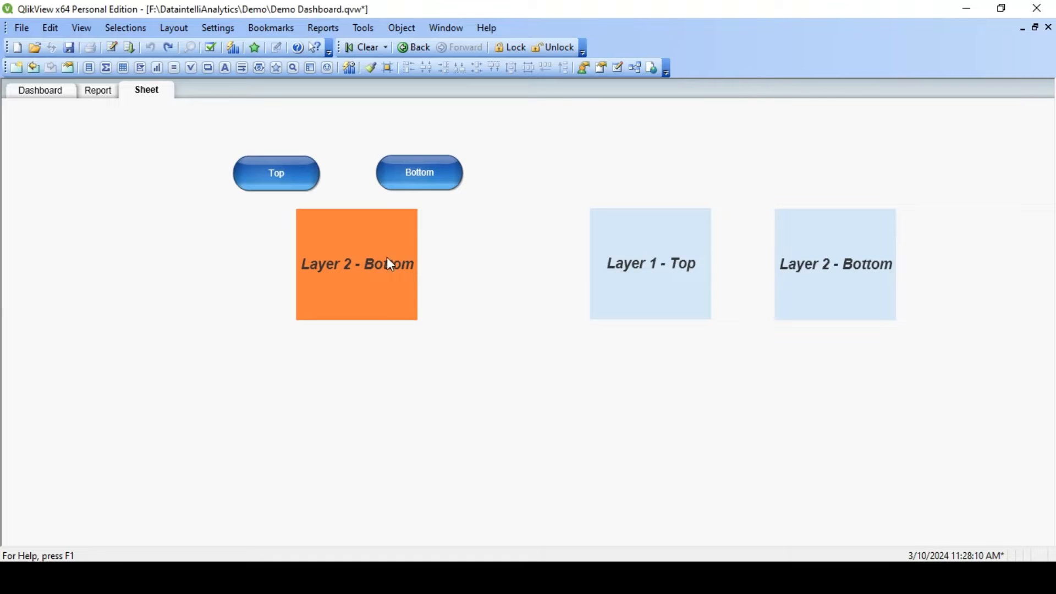
{"action": "left_click_drag", "start_coordinate": [368, 272], "coordinate": [468, 270]}
{"action": "left_click", "coordinate": [278, 185]}
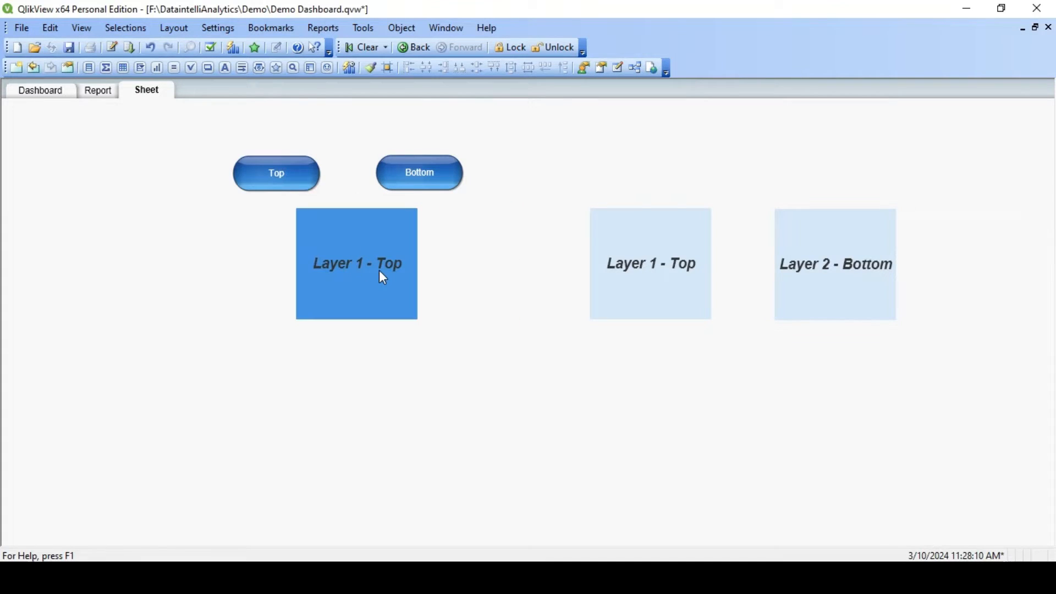
{"action": "left_click", "coordinate": [438, 189]}
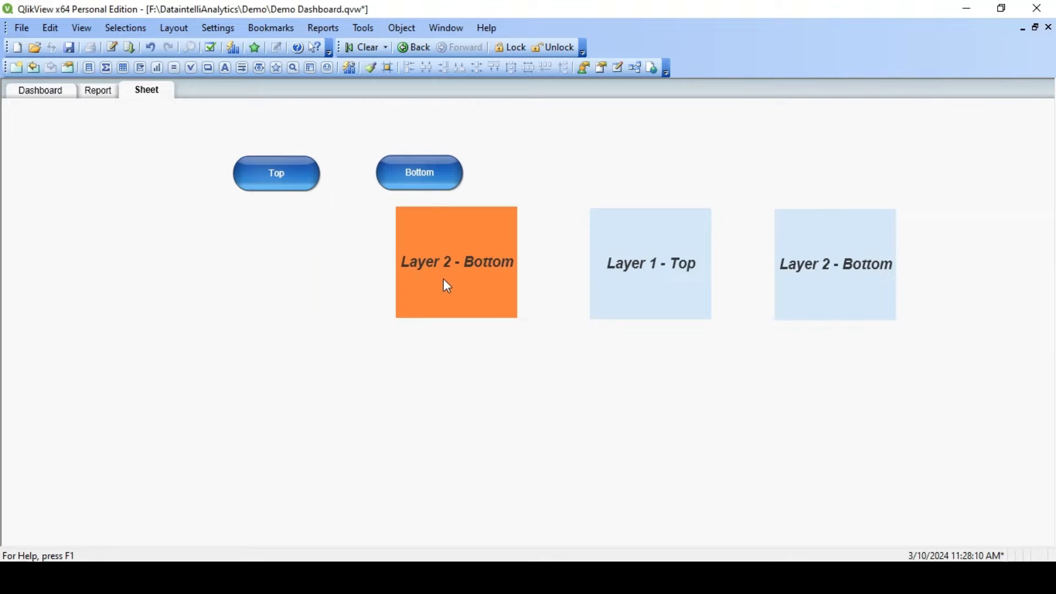
{"action": "left_click_drag", "start_coordinate": [445, 285], "coordinate": [362, 285]}
{"action": "left_click", "coordinate": [282, 185]}
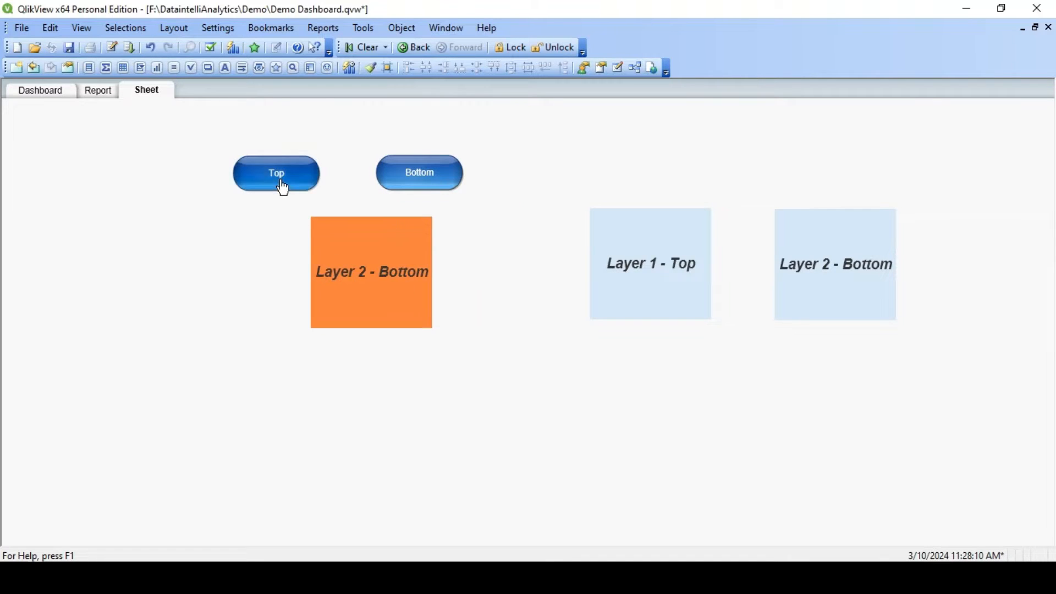
{"action": "left_click", "coordinate": [432, 182]}
{"action": "key", "text": "alt+Return"}
{"action": "left_click", "coordinate": [762, 82]}
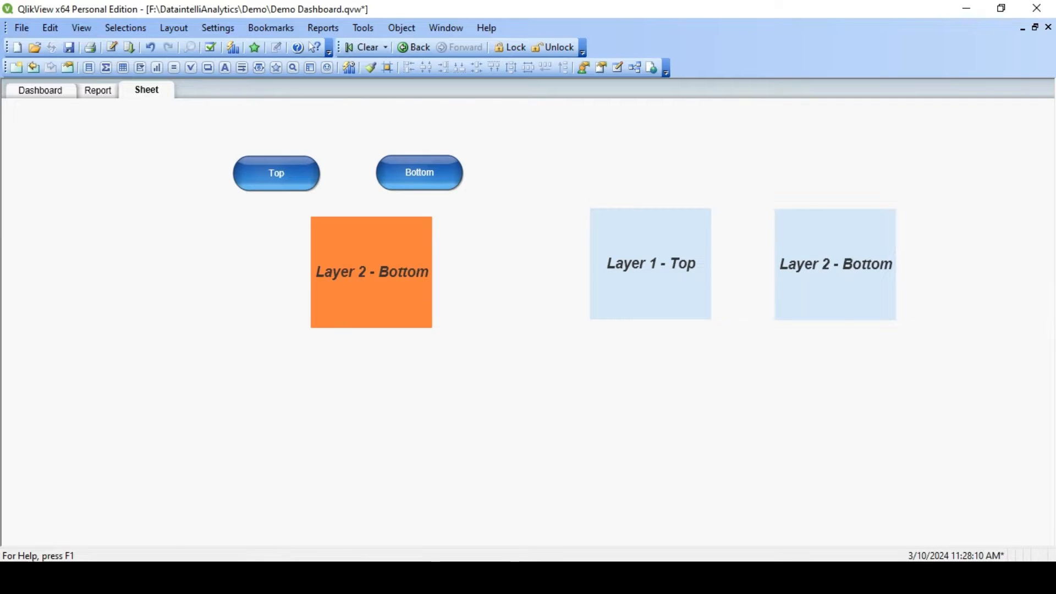
- Switch to the Qlik Sense Layers sheet in the browser, play the Audi video, and view the Hyundai and Audi pages
{"action": "left_click", "coordinate": [280, 576]}
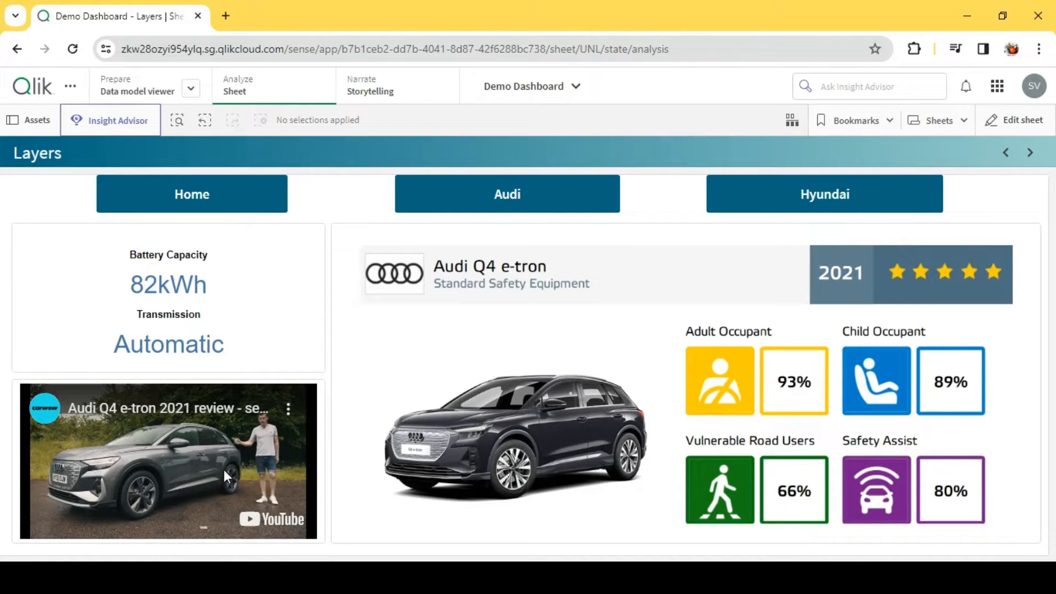
{"action": "left_click", "coordinate": [173, 483]}
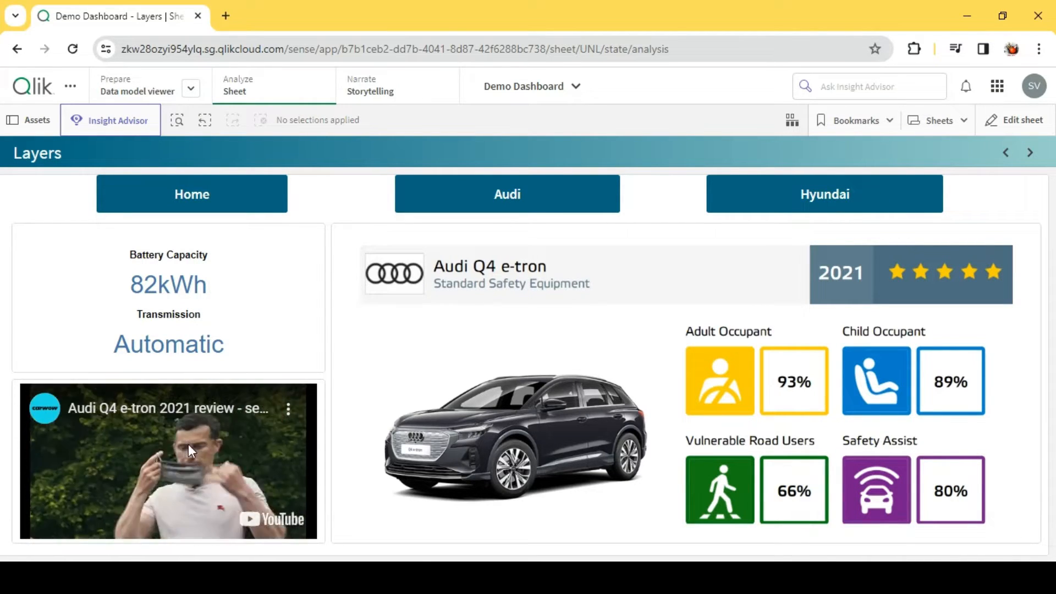
{"action": "left_click", "coordinate": [808, 193]}
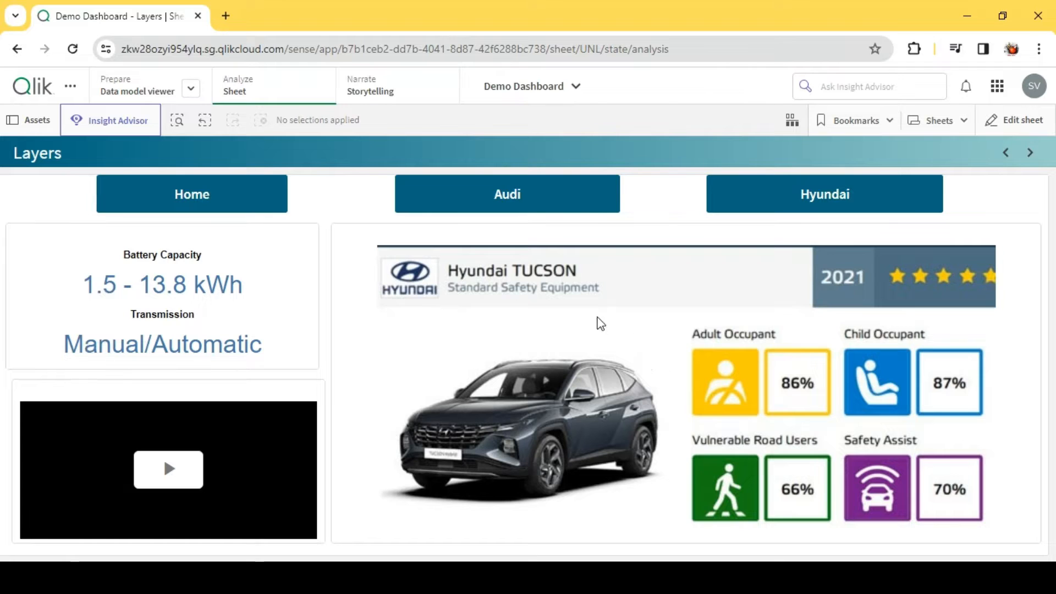
{"action": "left_click", "coordinate": [539, 203]}
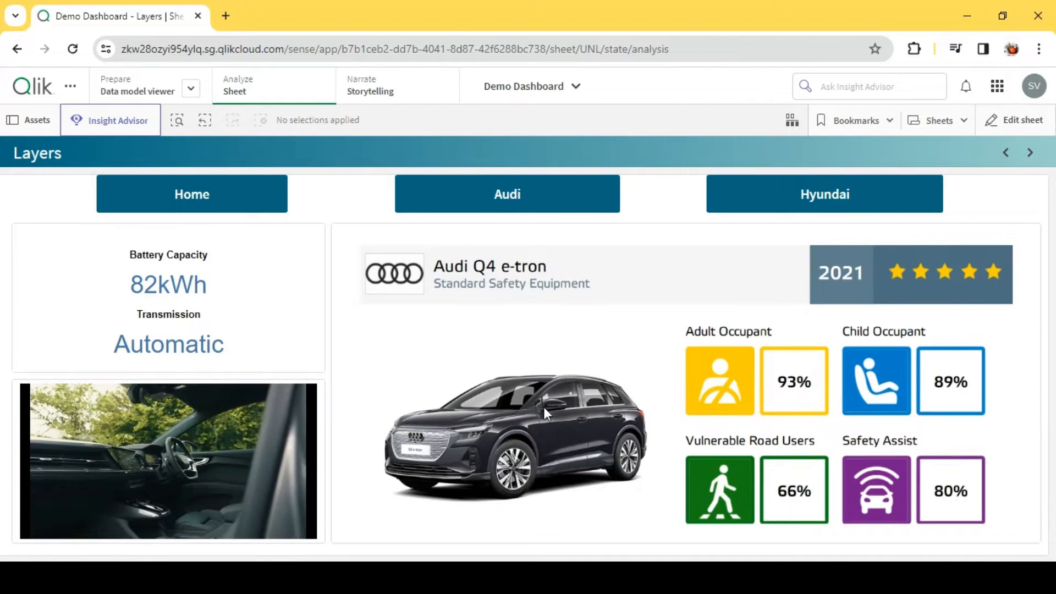
- Go to the empty sheet My new sheet (5) and open it for editing
{"action": "left_click", "coordinate": [1030, 153]}
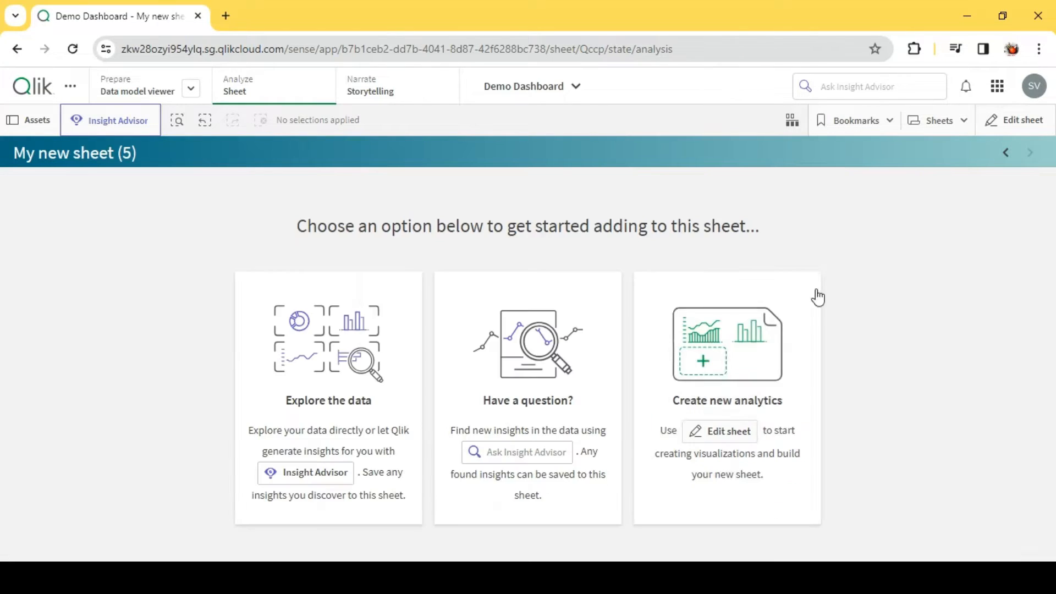
{"action": "left_click", "coordinate": [1015, 120]}
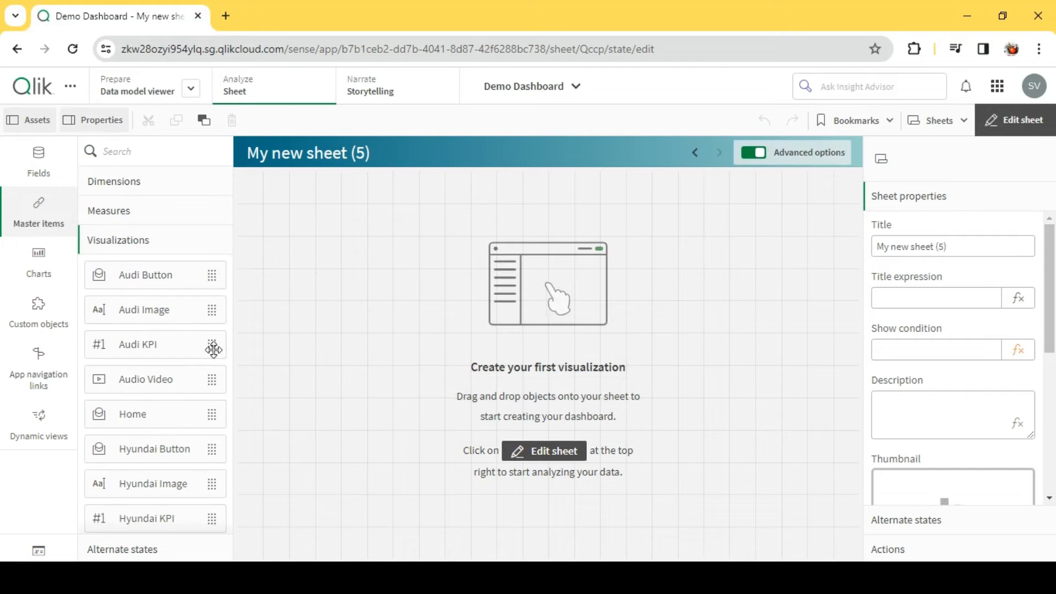
{"action": "scroll", "coordinate": [165, 412], "scroll_direction": "down", "scroll_amount": 1}
{"action": "scroll", "coordinate": [160, 301], "scroll_direction": "up", "scroll_amount": 1}
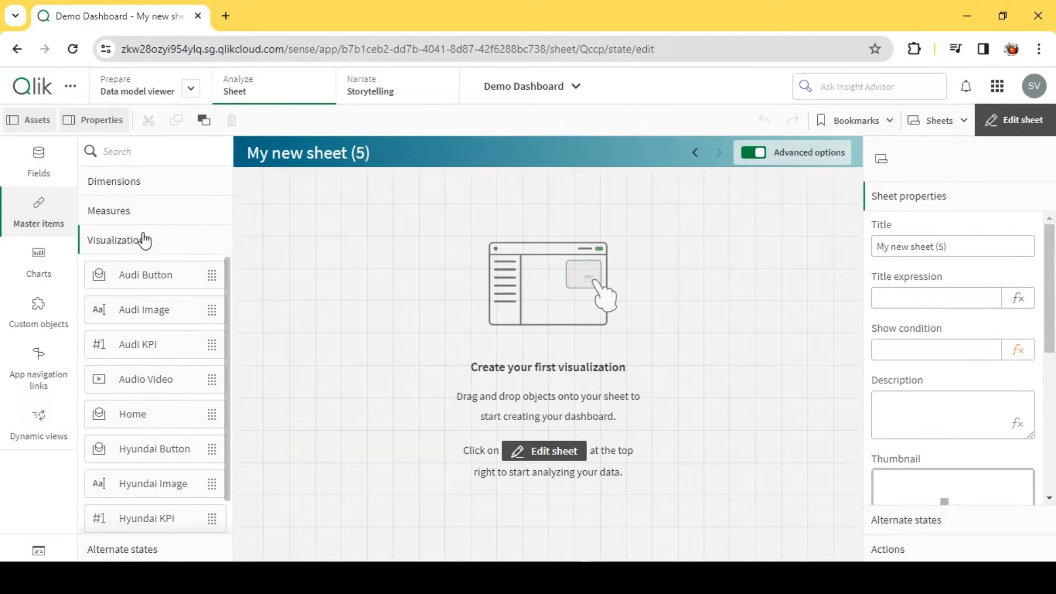
- Add a Layout container from the Qlik Dashboard bundle and enlarge it to fill the sheet at 24 x 12
{"action": "left_click", "coordinate": [40, 319]}
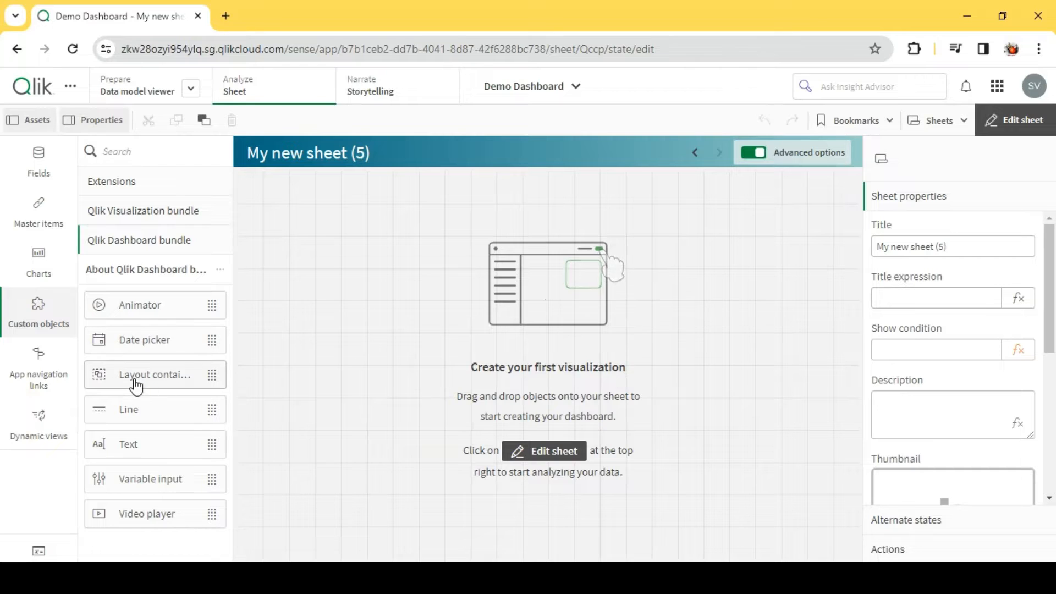
{"action": "left_click_drag", "start_coordinate": [135, 387], "coordinate": [325, 315]}
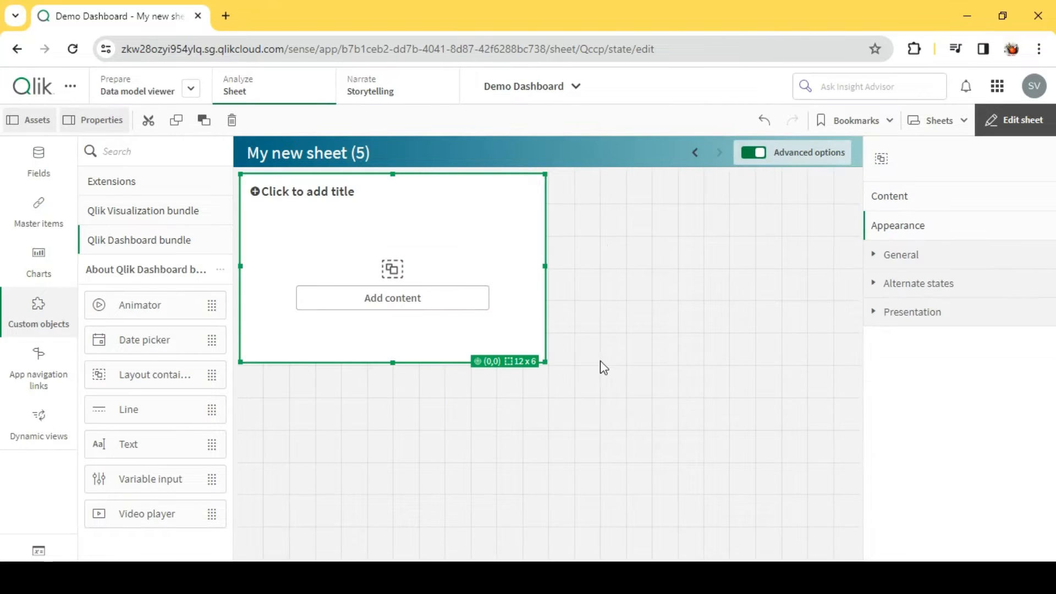
{"action": "left_click_drag", "start_coordinate": [545, 360], "coordinate": [881, 558]}
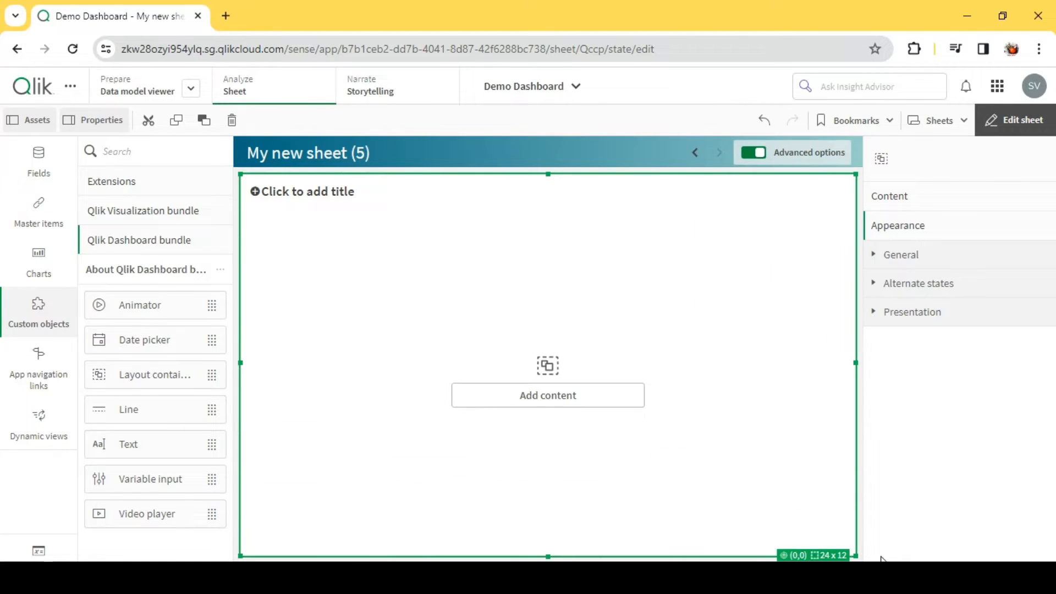
- Add a Gauge chart to the layout container and move it toward the container's upper-left area
{"action": "left_click", "coordinate": [922, 206]}
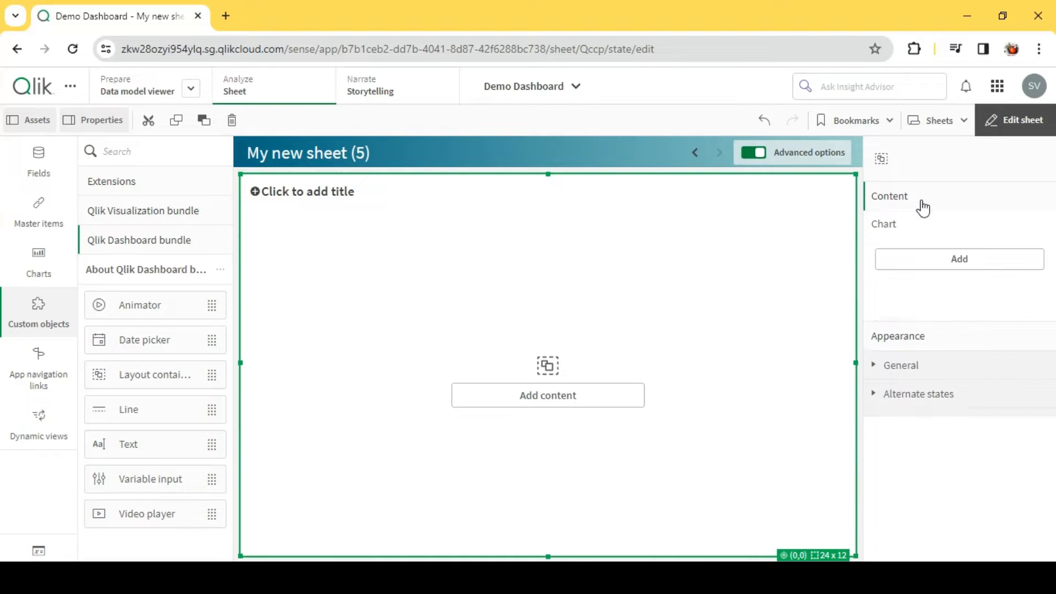
{"action": "left_click", "coordinate": [990, 262]}
{"action": "scroll", "coordinate": [965, 358], "scroll_direction": "down", "scroll_amount": 5}
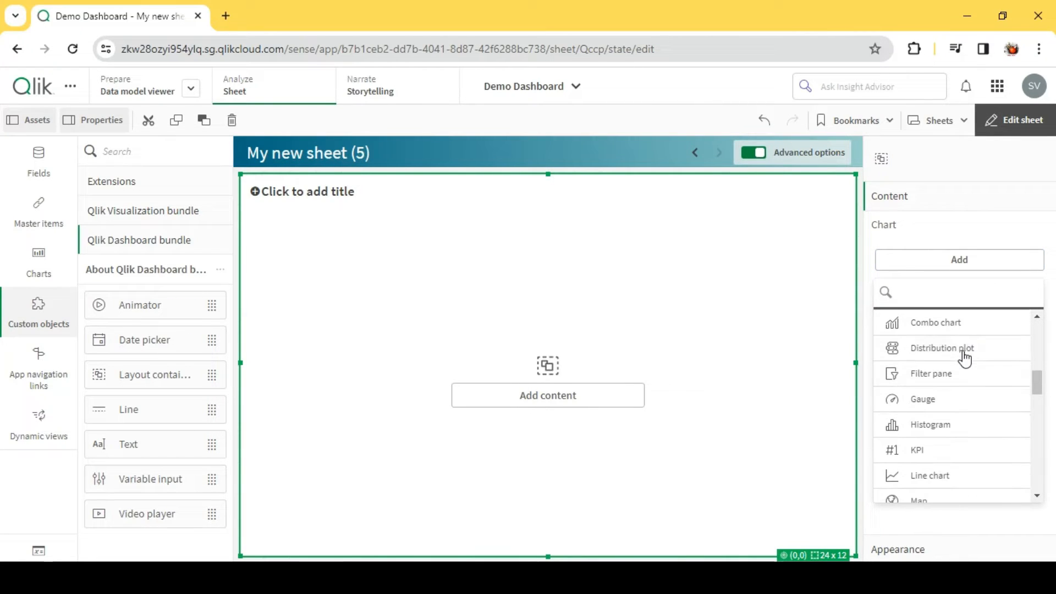
{"action": "left_click", "coordinate": [892, 401]}
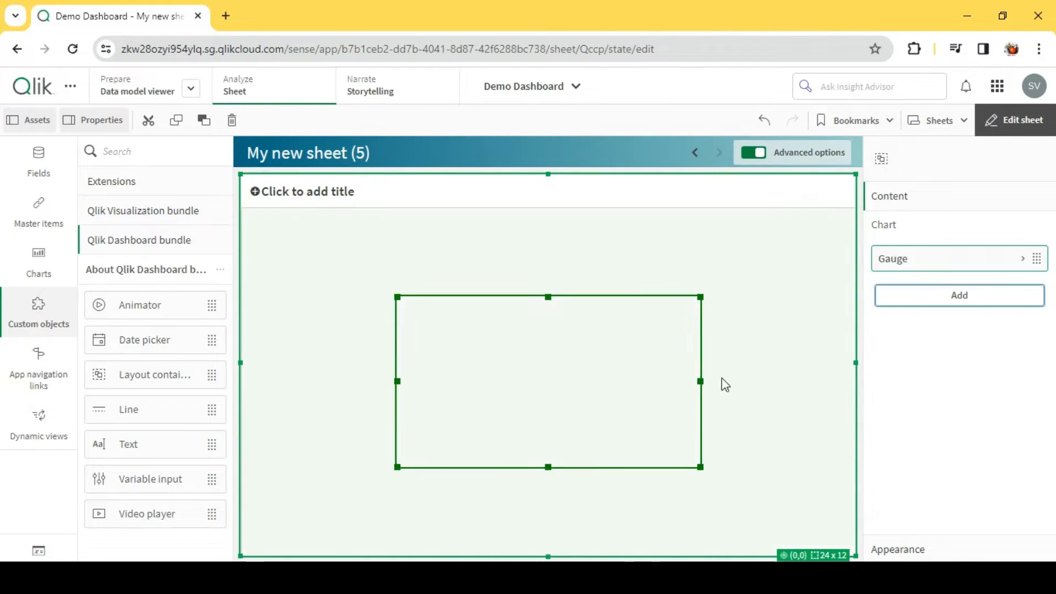
{"action": "left_click", "coordinate": [466, 365]}
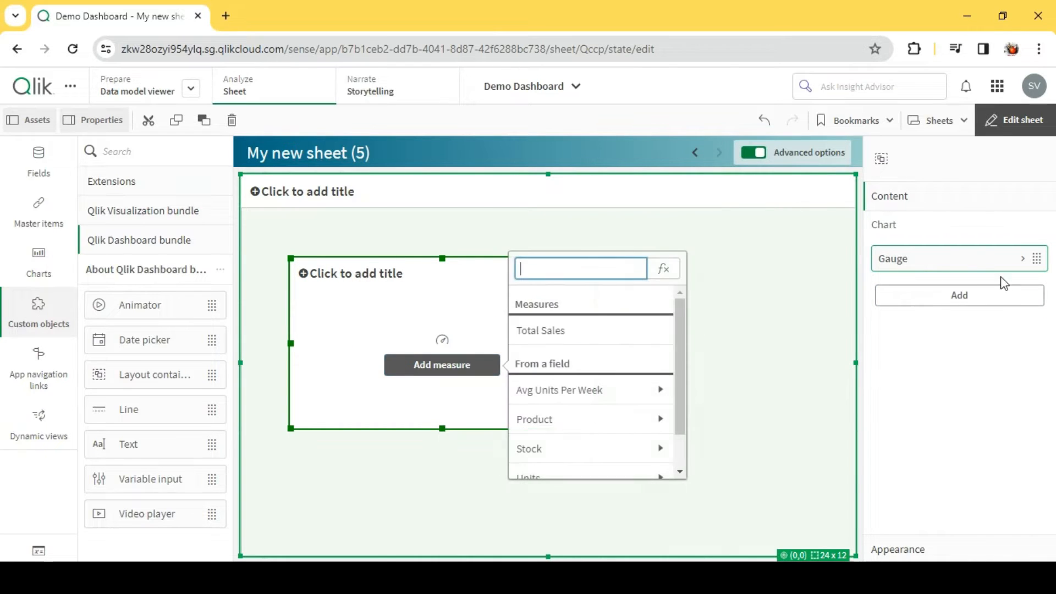
- Add the Audi Button and Audi KPI master items to the layout container
{"action": "left_click", "coordinate": [962, 295]}
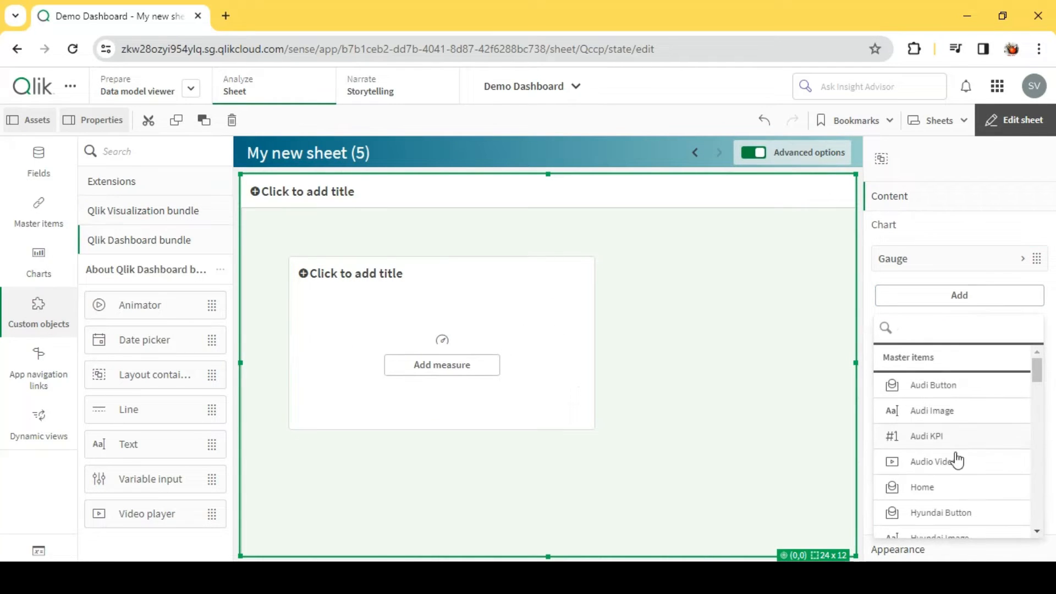
{"action": "left_click", "coordinate": [940, 391]}
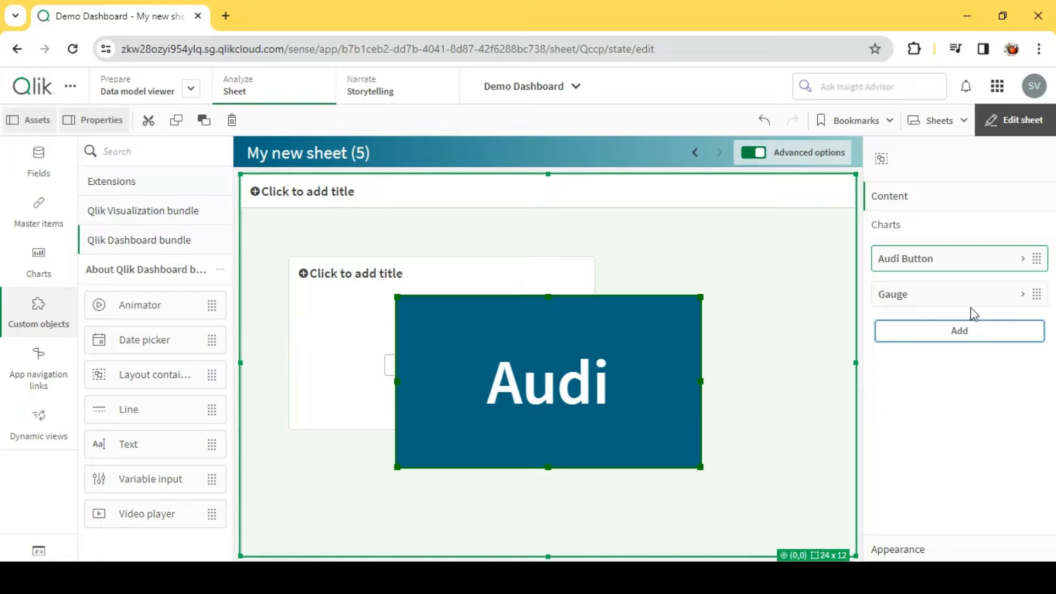
{"action": "left_click", "coordinate": [964, 332]}
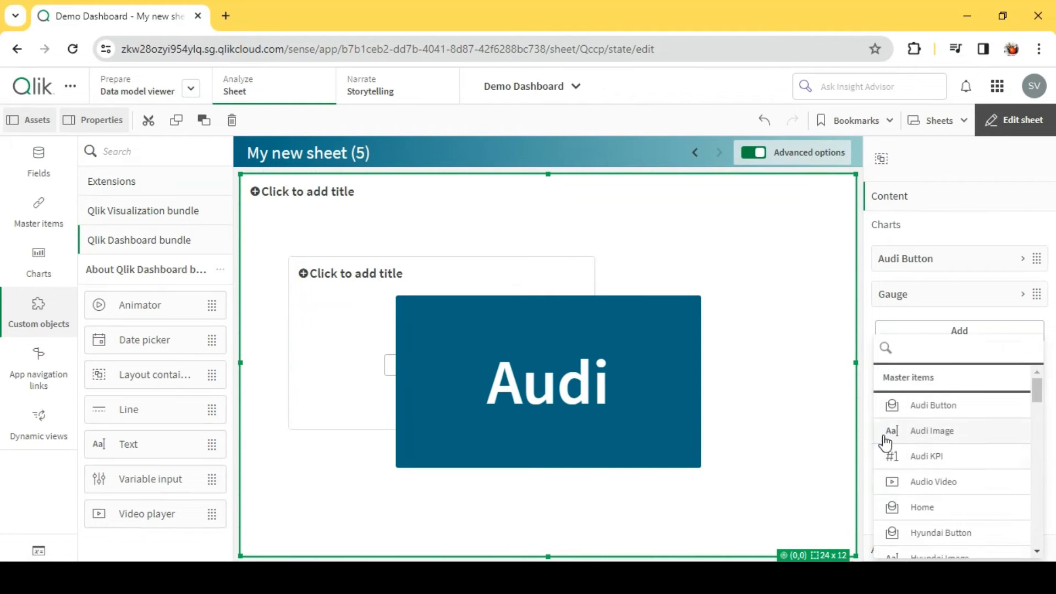
{"action": "left_click", "coordinate": [902, 456]}
- Rearrange the container's objects so the Audi Button overlaps the gauge and the Audi KPI overlaps both
{"action": "left_click_drag", "start_coordinate": [626, 381], "coordinate": [724, 272]}
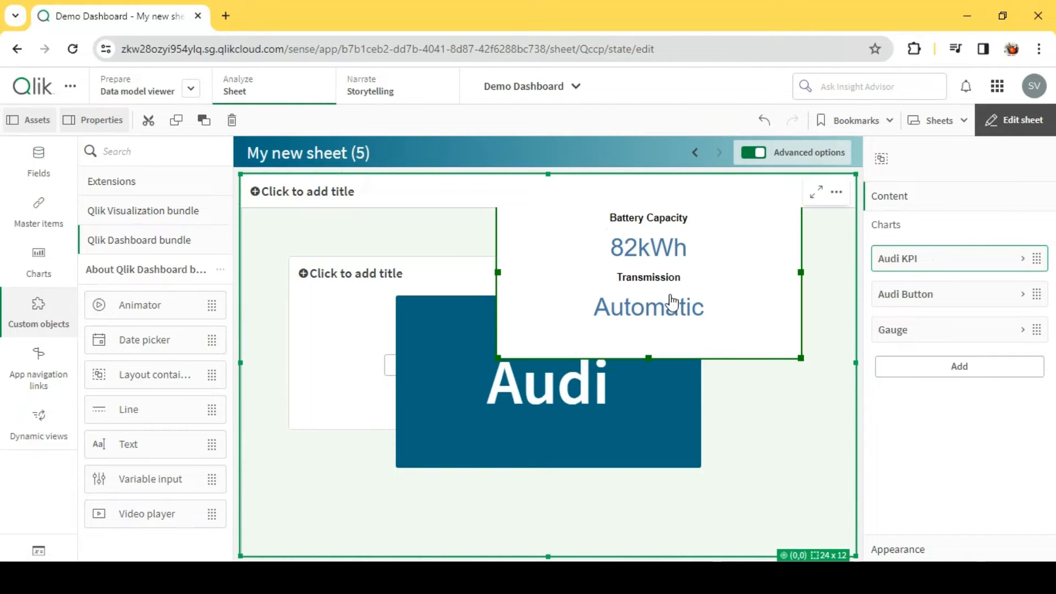
{"action": "left_click_drag", "start_coordinate": [672, 301], "coordinate": [600, 470]}
{"action": "left_click_drag", "start_coordinate": [514, 330], "coordinate": [532, 289]}
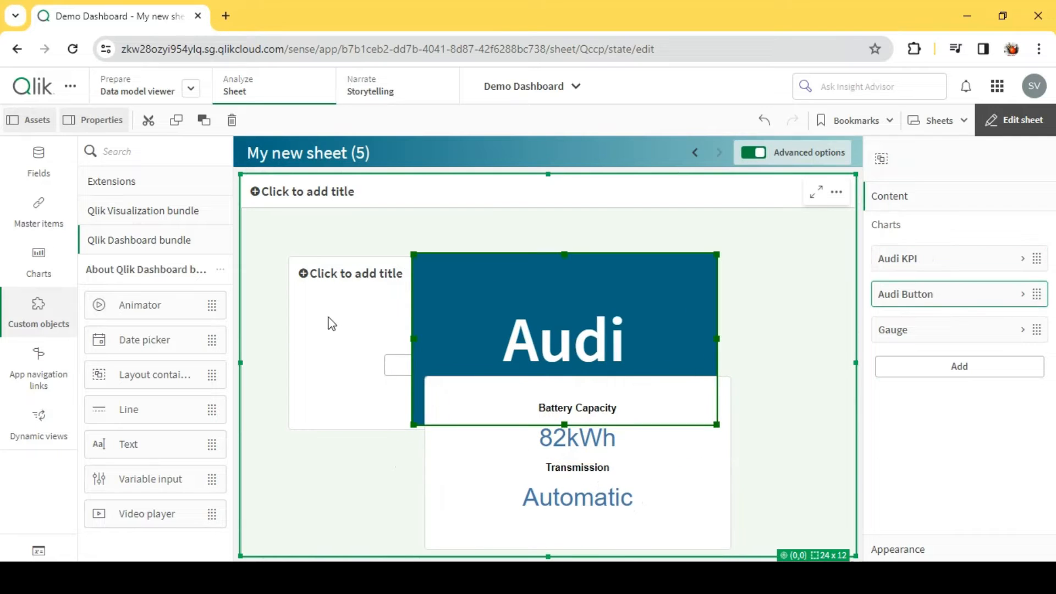
{"action": "left_click_drag", "start_coordinate": [351, 320], "coordinate": [378, 262]}
{"action": "left_click_drag", "start_coordinate": [512, 312], "coordinate": [484, 299]}
{"action": "left_click_drag", "start_coordinate": [380, 251], "coordinate": [364, 301]}
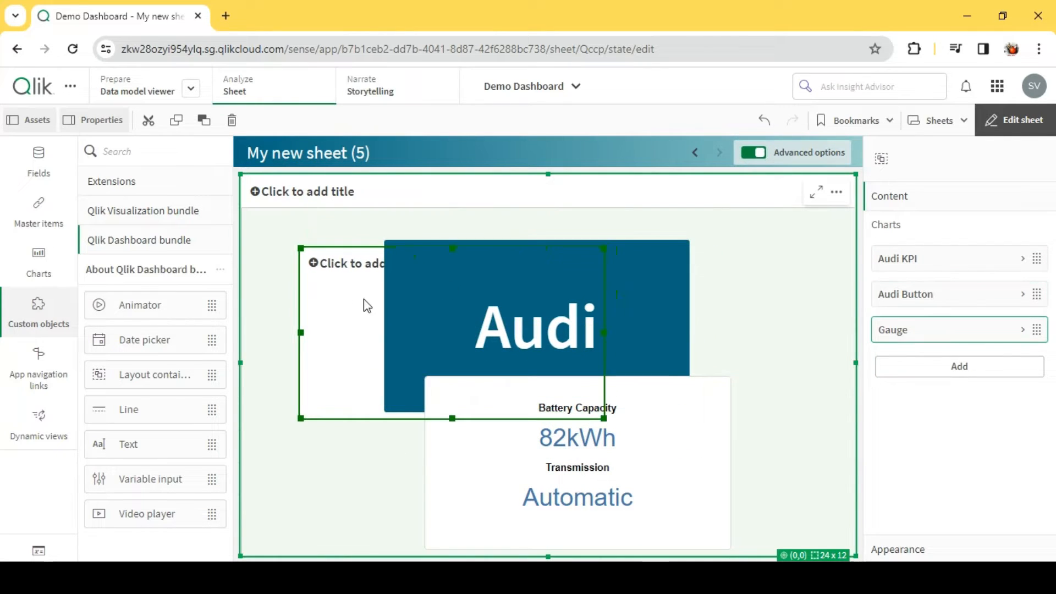
{"action": "mouse_move", "coordinate": [543, 313]}
{"action": "left_mouse_down"}
{"action": "mouse_move", "coordinate": [544, 282]}
{"action": "mouse_move", "coordinate": [534, 332]}
{"action": "left_mouse_up"}
{"action": "left_click_drag", "start_coordinate": [581, 455], "coordinate": [659, 361]}
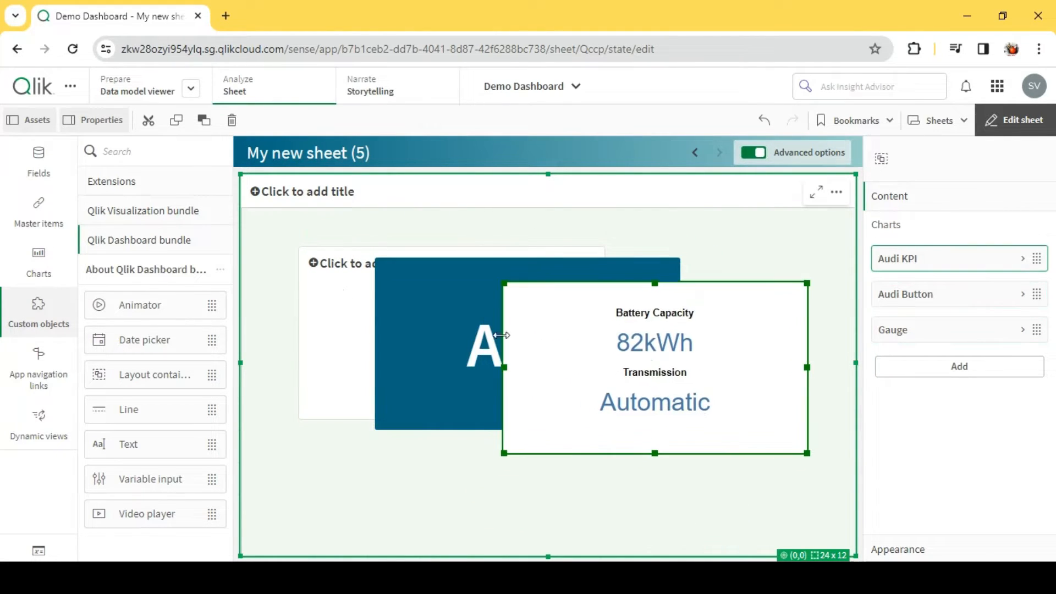
{"action": "left_click_drag", "start_coordinate": [402, 299], "coordinate": [405, 358]}
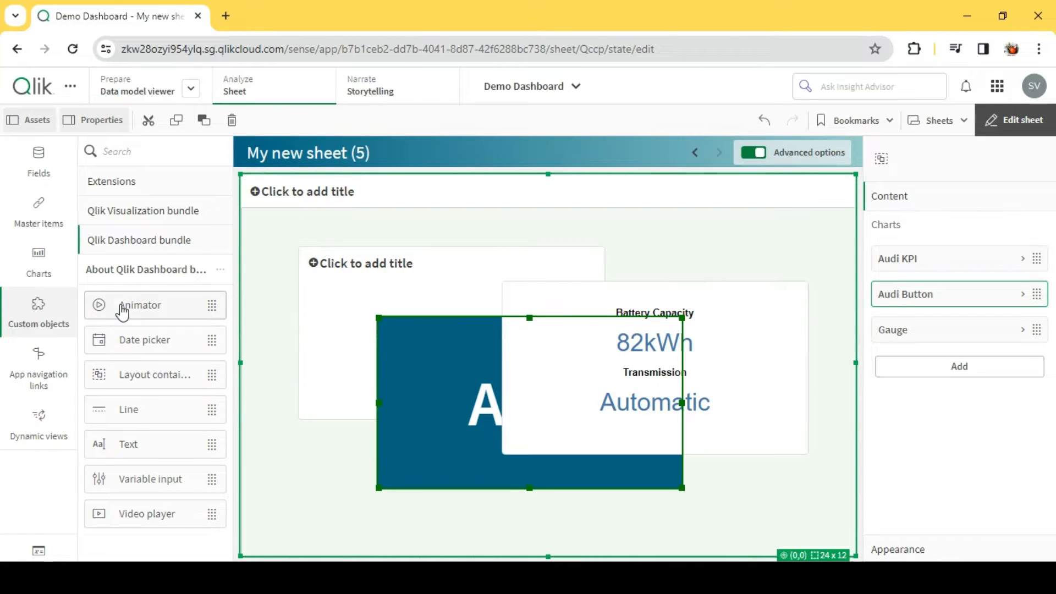
- Try to place an Animator object directly inside the layout container, then cancel the replacement
{"action": "left_click_drag", "start_coordinate": [122, 311], "coordinate": [422, 332]}
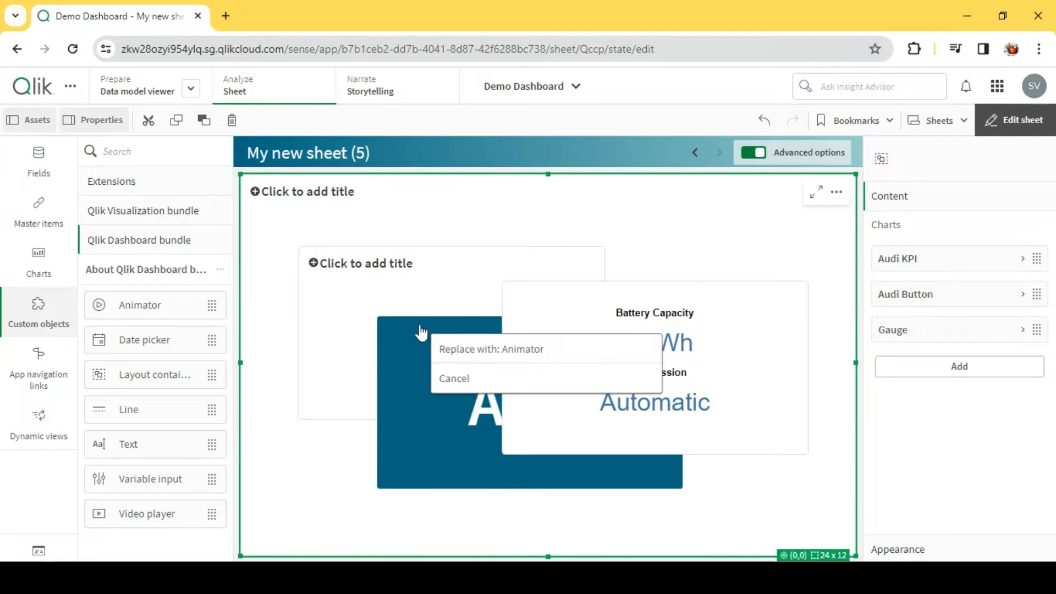
{"action": "left_click", "coordinate": [474, 377]}
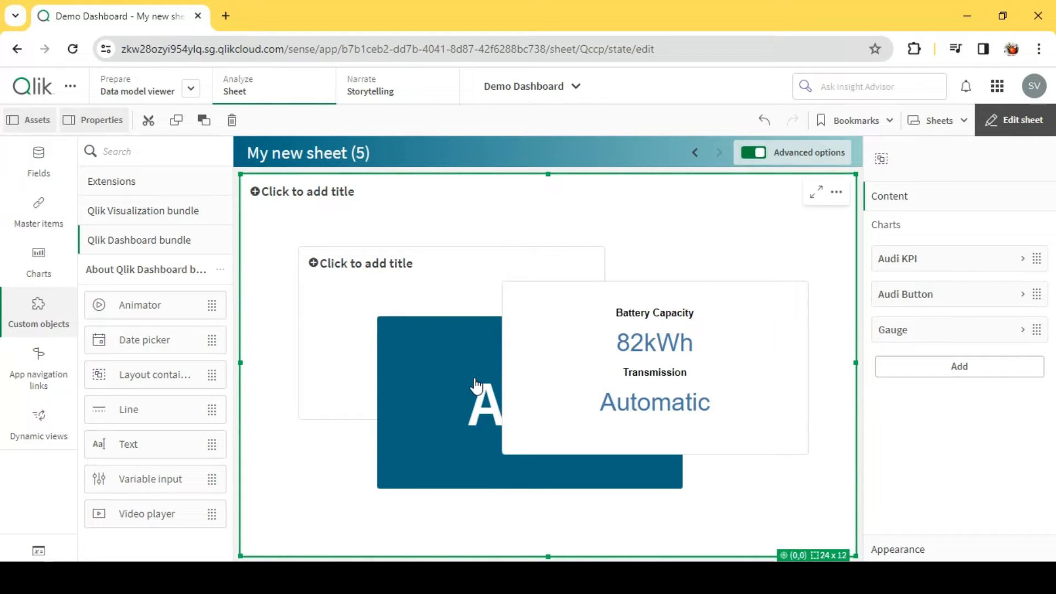
- Delete the Audi KPI, the Audi Button and the gauge from the layout container
{"action": "left_click", "coordinate": [979, 383]}
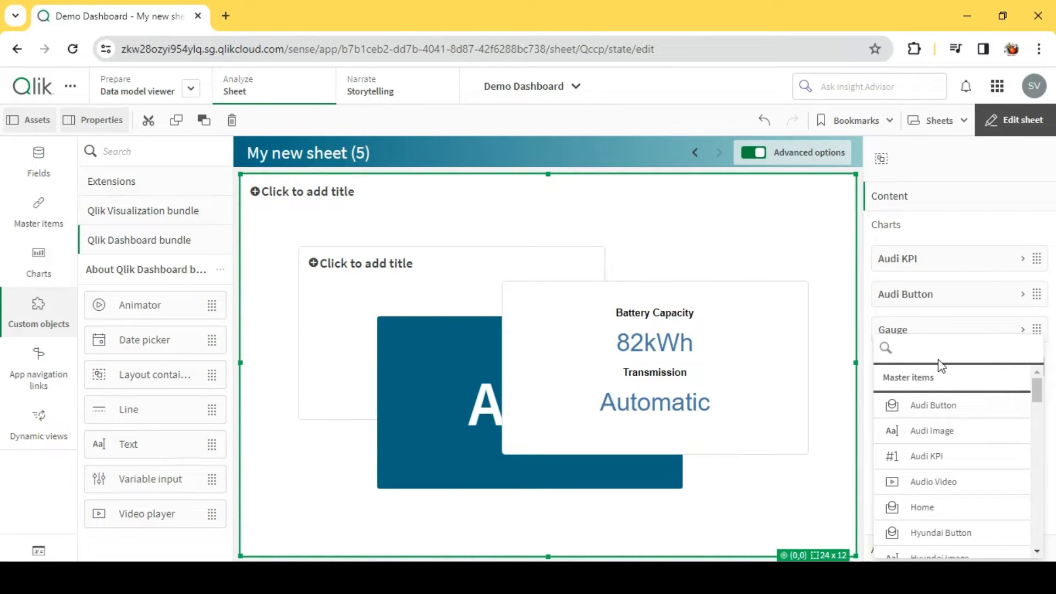
{"action": "left_click", "coordinate": [730, 344]}
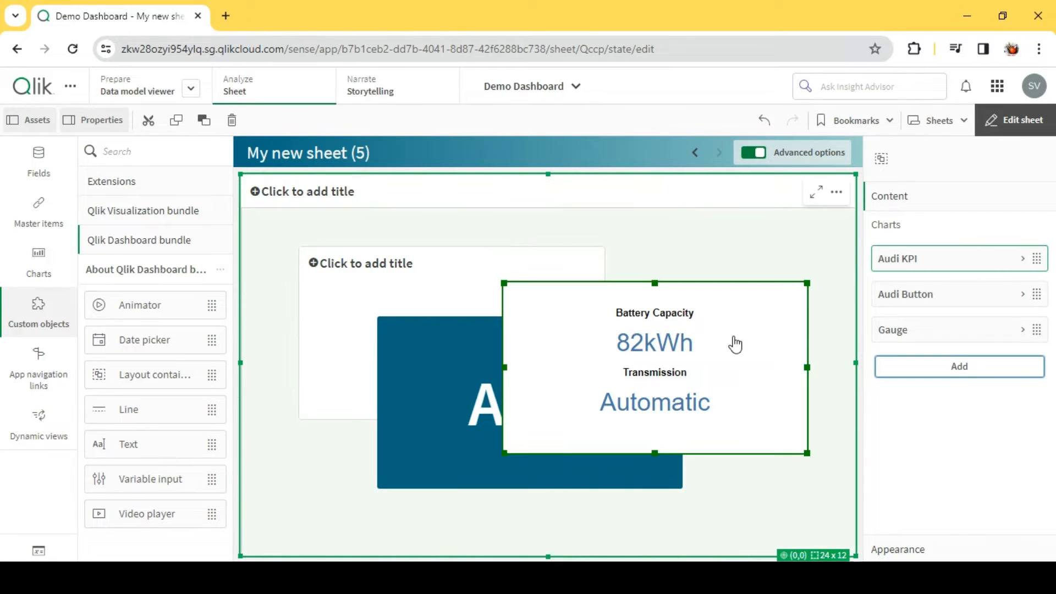
{"action": "key", "text": "Delete"}
{"action": "left_click", "coordinate": [580, 341]}
{"action": "key", "text": "Delete"}
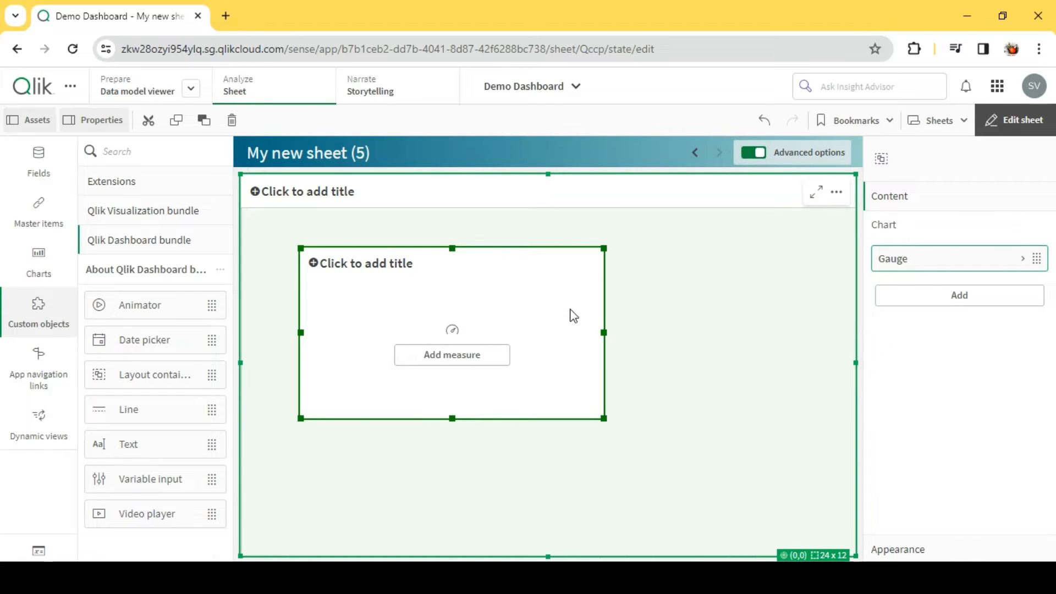
{"action": "key", "text": "Delete"}
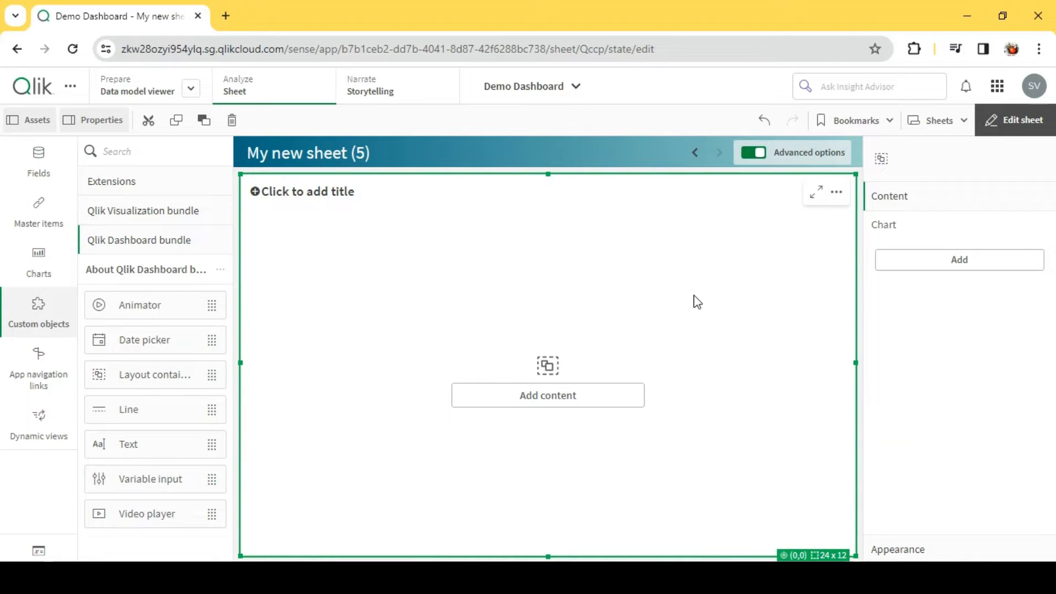
- Examine which master items can be added to the layout container and compare them with the app's master visualizations
{"action": "left_click", "coordinate": [1014, 266]}
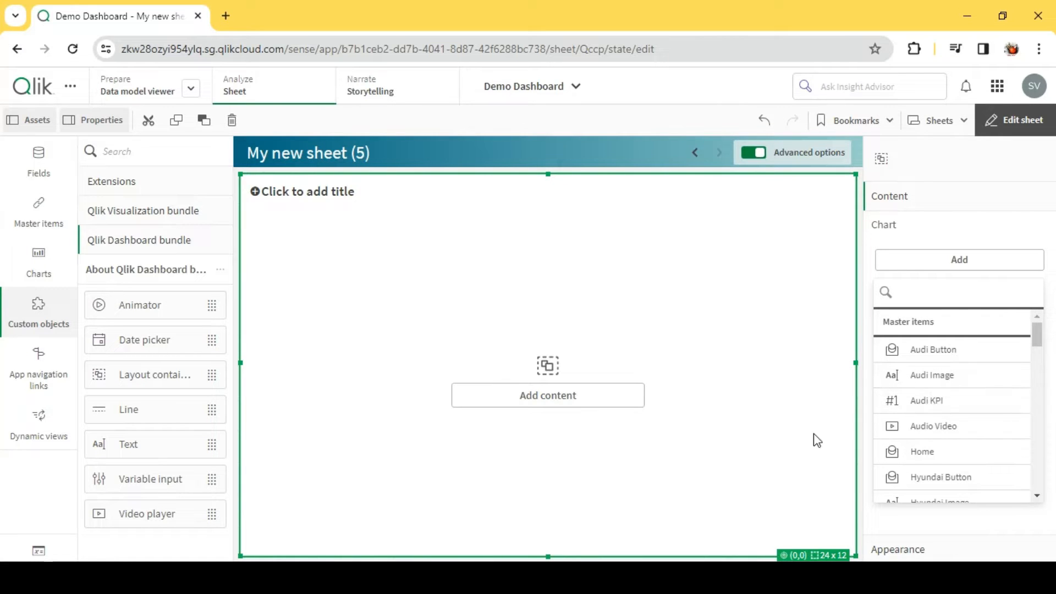
{"action": "scroll", "coordinate": [912, 438], "scroll_direction": "down", "scroll_amount": 2}
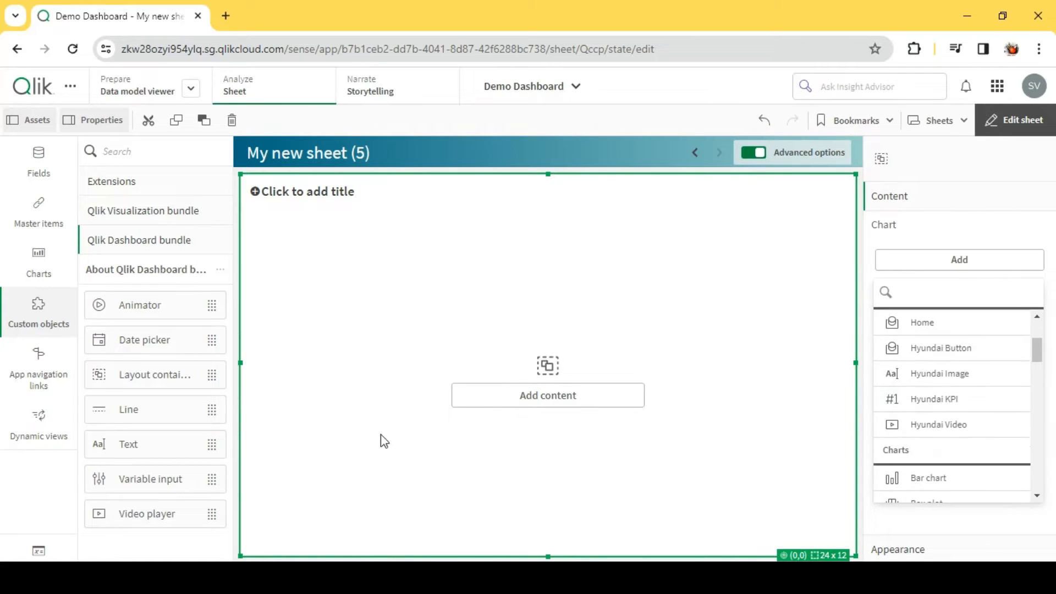
{"action": "left_click", "coordinate": [47, 230]}
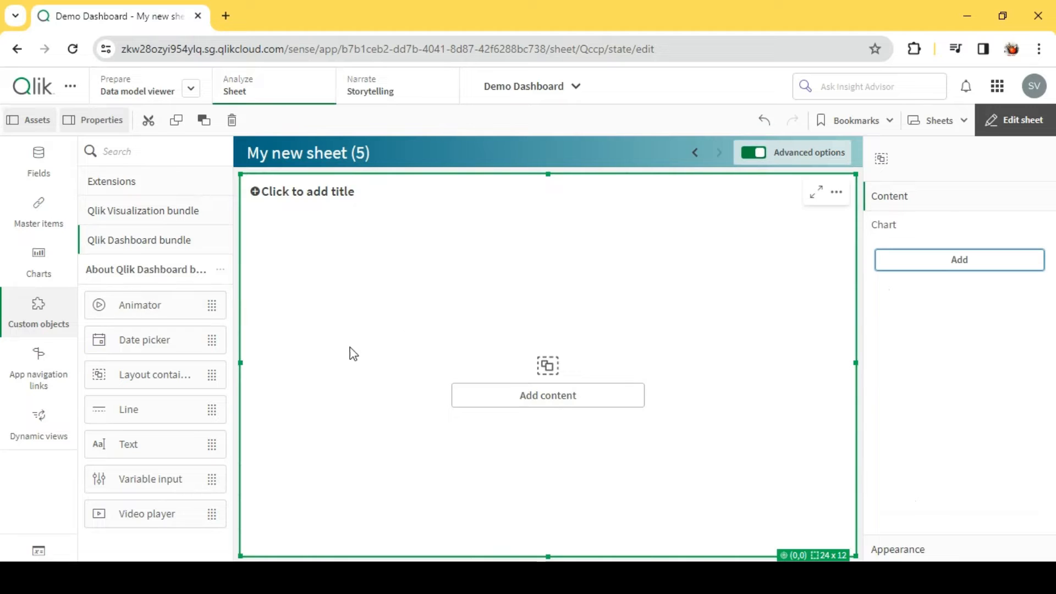
{"action": "left_click", "coordinate": [40, 212]}
{"action": "scroll", "coordinate": [138, 302], "scroll_direction": "down", "scroll_amount": 1}
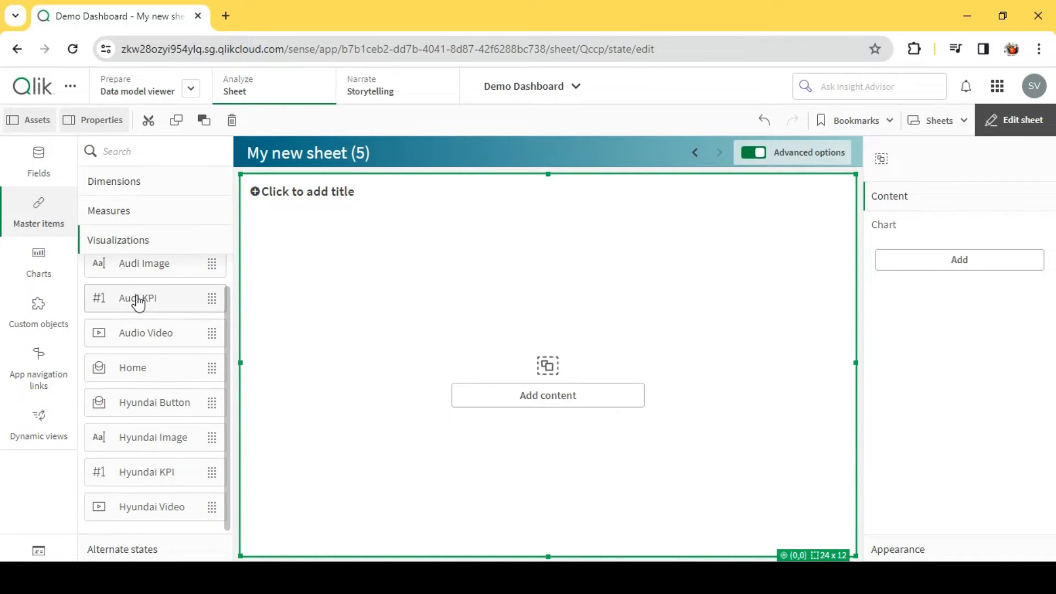
{"action": "scroll", "coordinate": [137, 303], "scroll_direction": "up", "scroll_amount": 1}
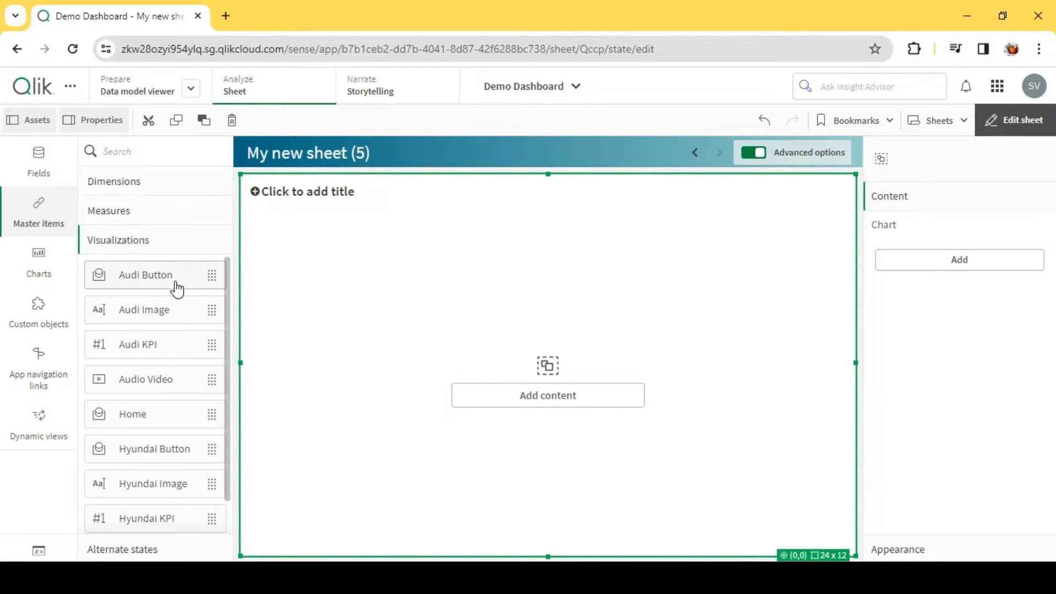
{"action": "scroll", "coordinate": [167, 380], "scroll_direction": "down", "scroll_amount": 1}
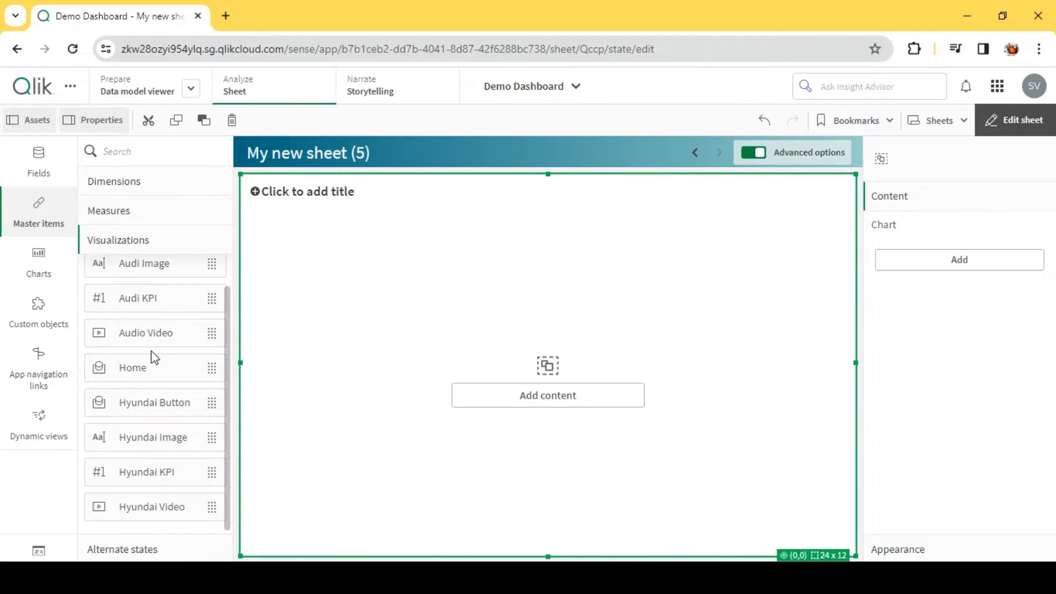
{"action": "scroll", "coordinate": [153, 355], "scroll_direction": "up", "scroll_amount": 1}
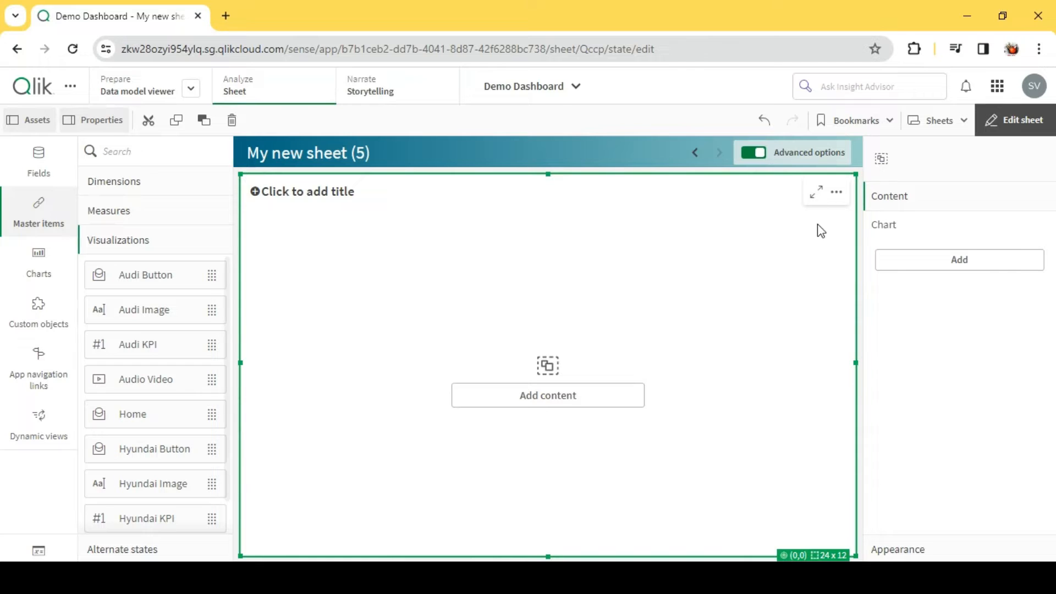
- Add the Audi Button master item to the layout container, shrink it to a small button and place it along the container's upper edge
{"action": "left_click", "coordinate": [959, 261]}
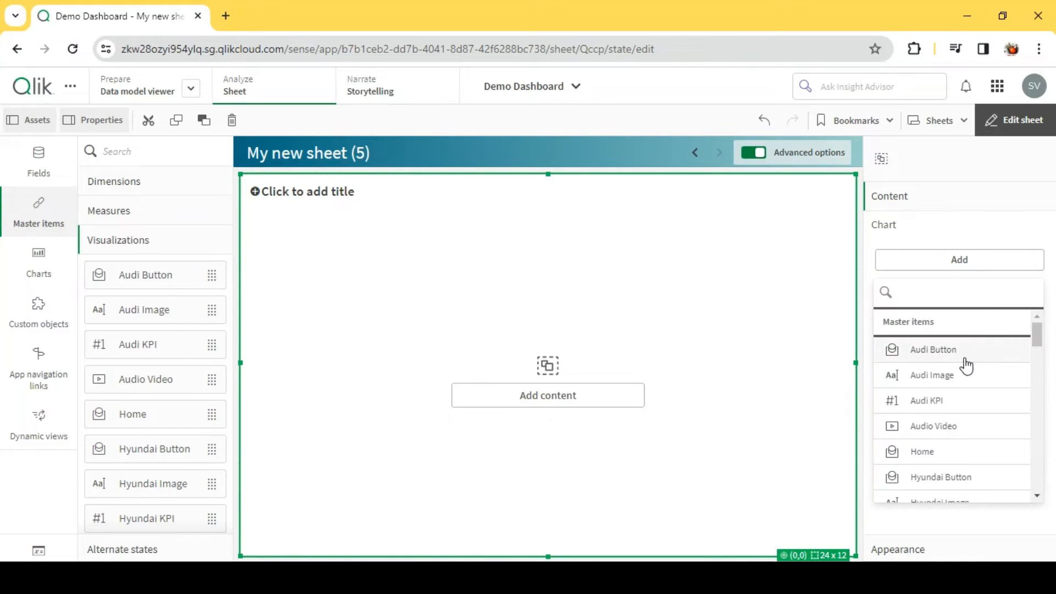
{"action": "left_click", "coordinate": [933, 350]}
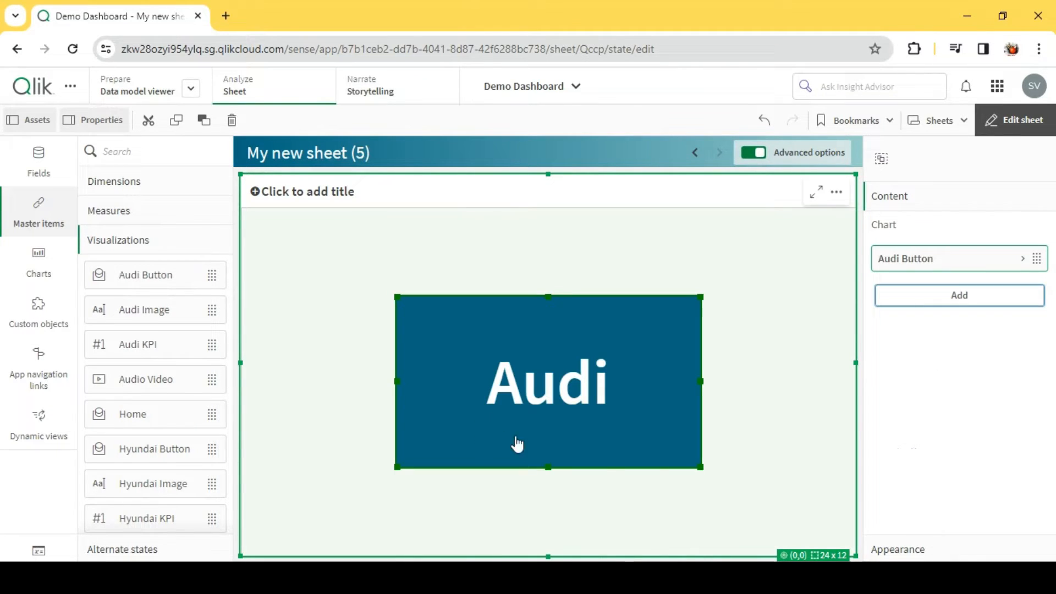
{"action": "left_click_drag", "start_coordinate": [700, 467], "coordinate": [536, 335]}
{"action": "left_click_drag", "start_coordinate": [474, 323], "coordinate": [483, 239]}
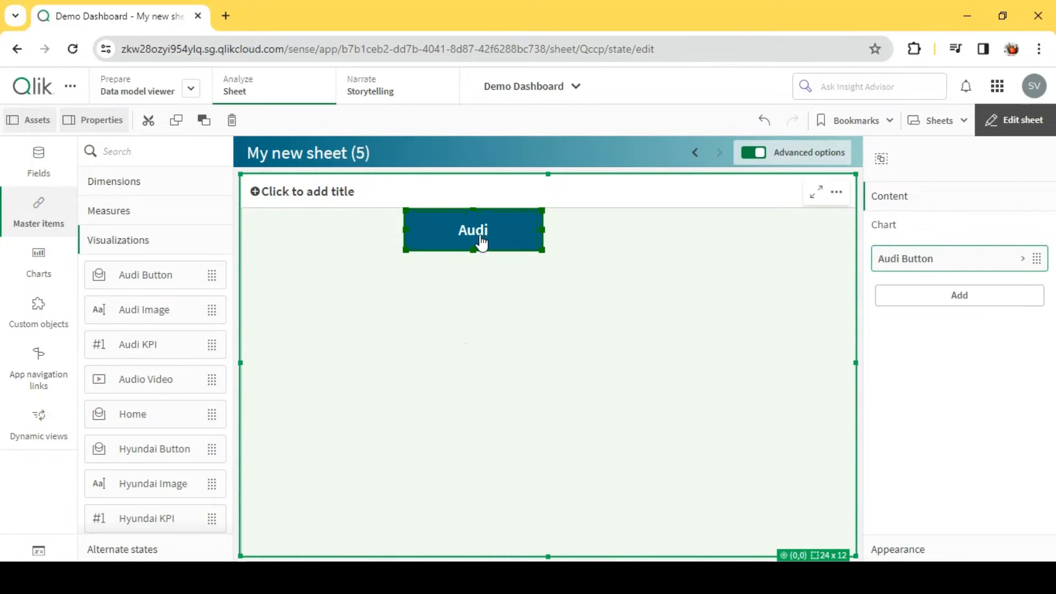
- Add the Hyundai Button master item, shrink it and place it right of the Audi button, moving the Audi button closer to it
{"action": "left_click", "coordinate": [966, 306]}
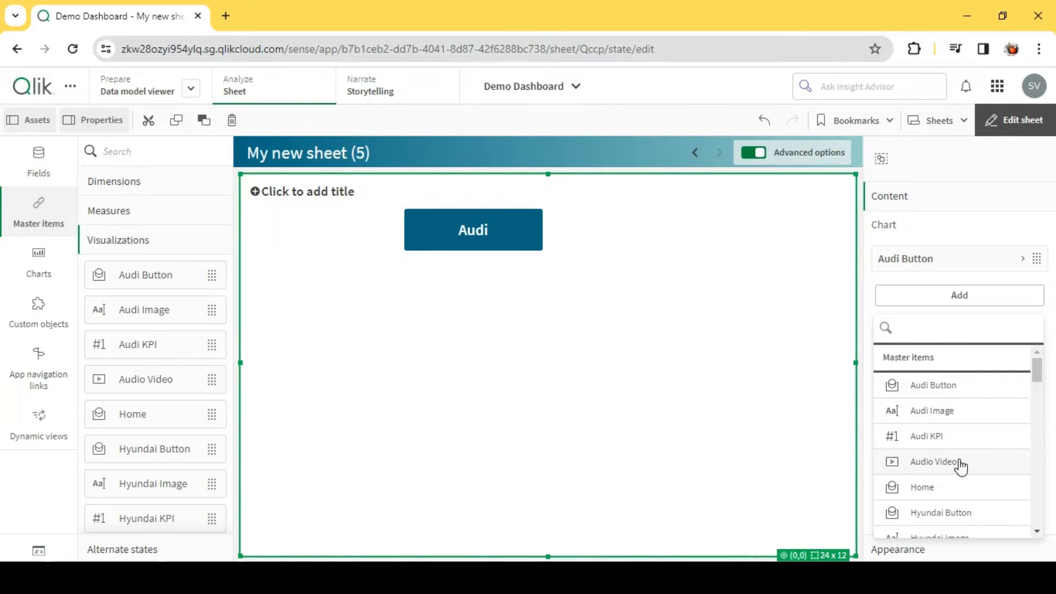
{"action": "scroll", "coordinate": [961, 466], "scroll_direction": "down", "scroll_amount": 2}
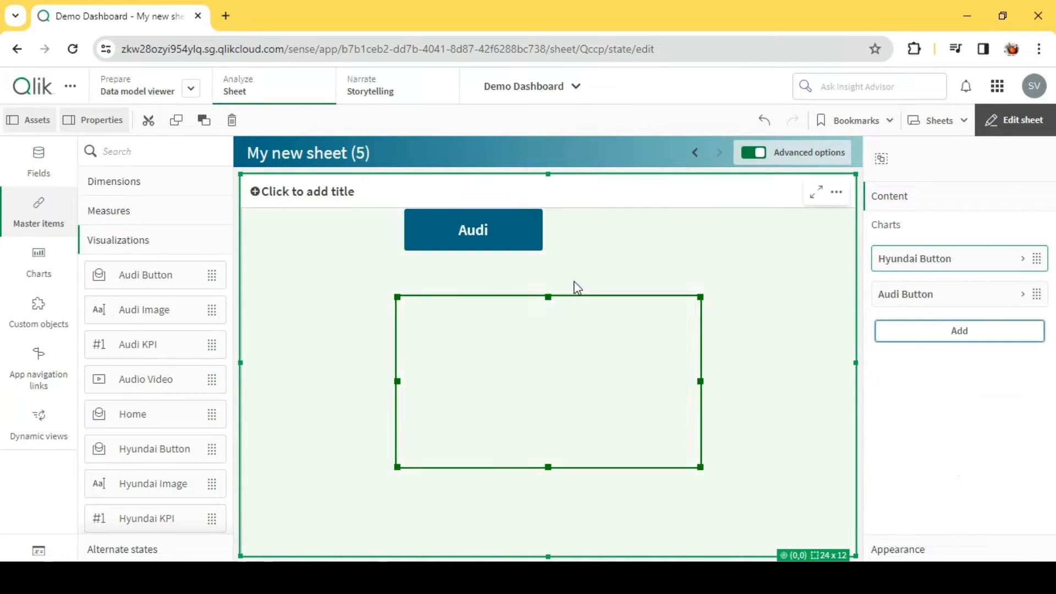
{"action": "left_click_drag", "start_coordinate": [554, 397], "coordinate": [634, 353]}
{"action": "left_click_drag", "start_coordinate": [783, 427], "coordinate": [717, 240]}
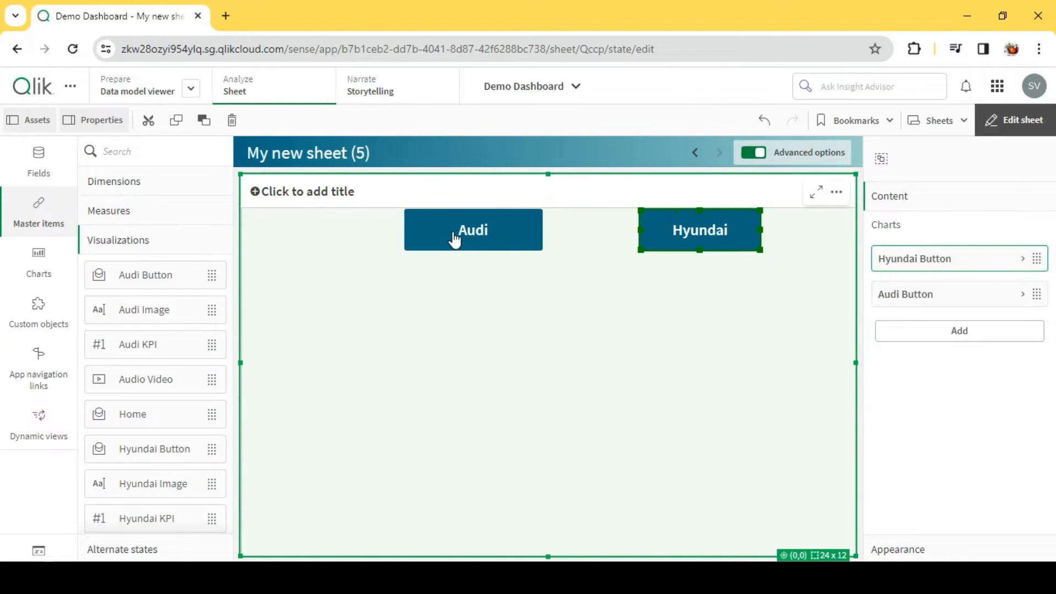
{"action": "left_click_drag", "start_coordinate": [499, 237], "coordinate": [552, 235]}
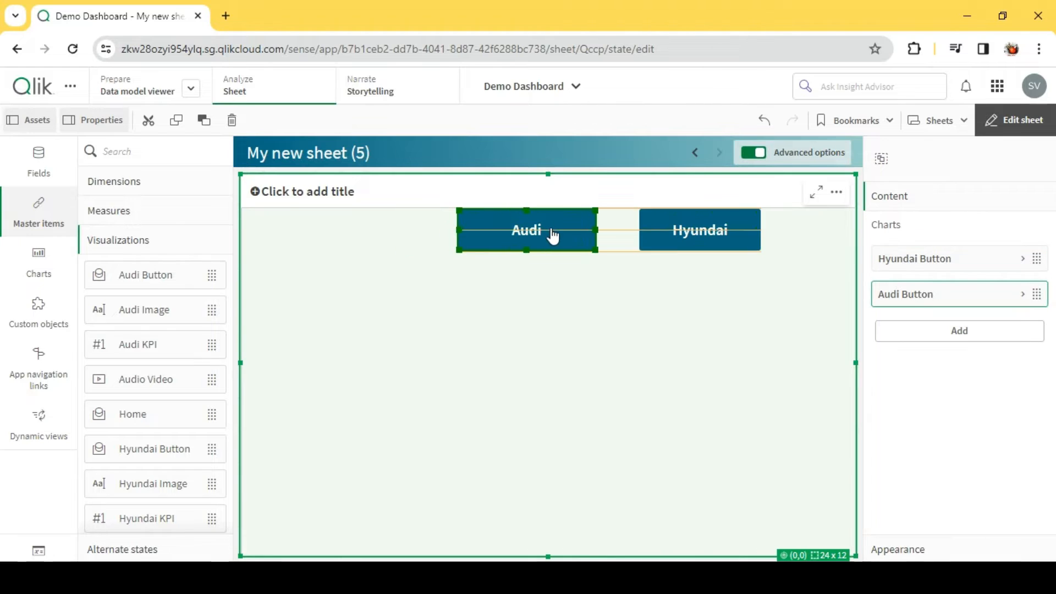
- Add the Home master item to the container, shrink it and place it left of the Audi button in the same row
{"action": "left_click", "coordinate": [979, 333]}
{"action": "scroll", "coordinate": [989, 432], "scroll_direction": "down", "scroll_amount": 2}
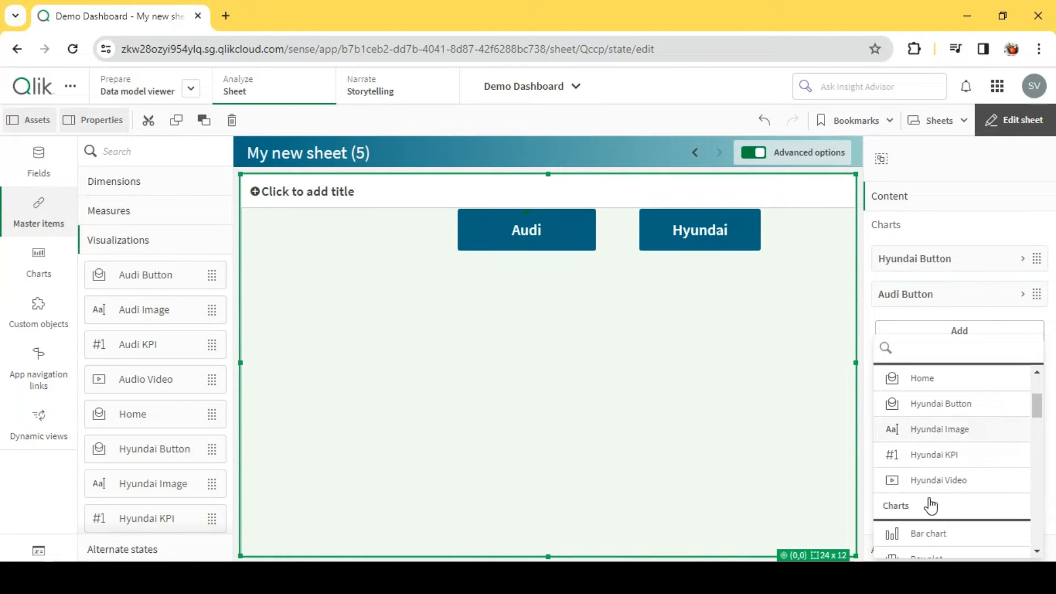
{"action": "scroll", "coordinate": [982, 453], "scroll_direction": "up", "scroll_amount": 3}
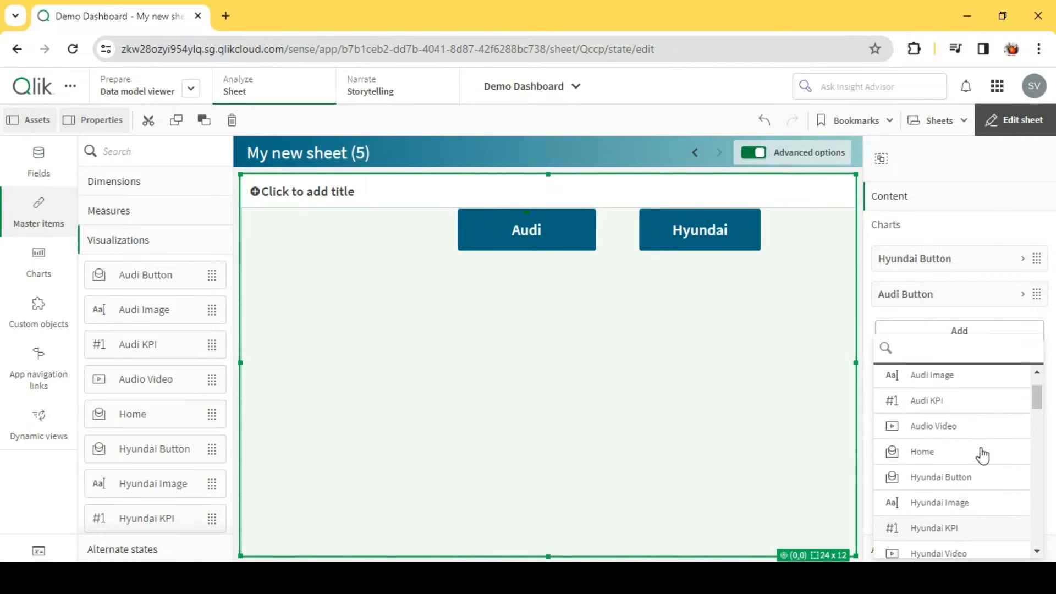
{"action": "scroll", "coordinate": [982, 456], "scroll_direction": "down", "scroll_amount": 2}
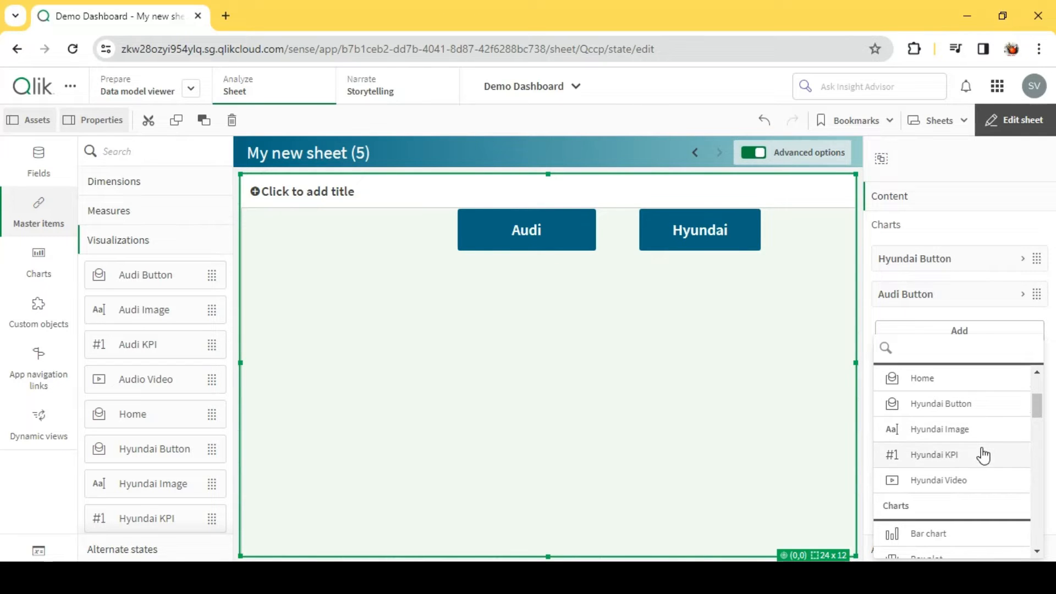
{"action": "scroll", "coordinate": [983, 456], "scroll_direction": "up", "scroll_amount": 2}
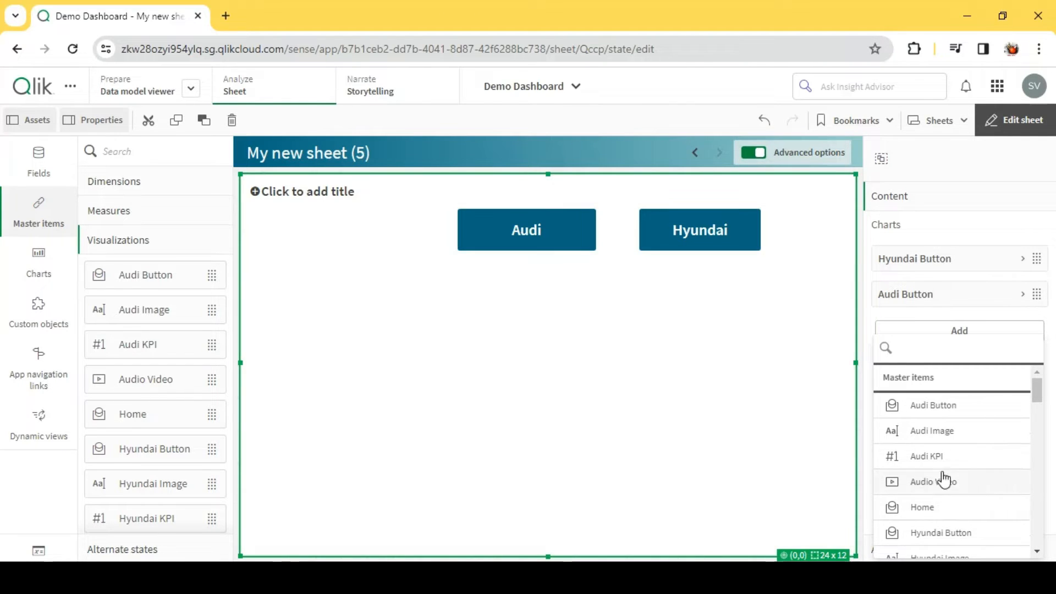
{"action": "left_click", "coordinate": [945, 504]}
{"action": "left_click_drag", "start_coordinate": [700, 471], "coordinate": [498, 357]}
{"action": "left_click_drag", "start_coordinate": [467, 338], "coordinate": [407, 251]}
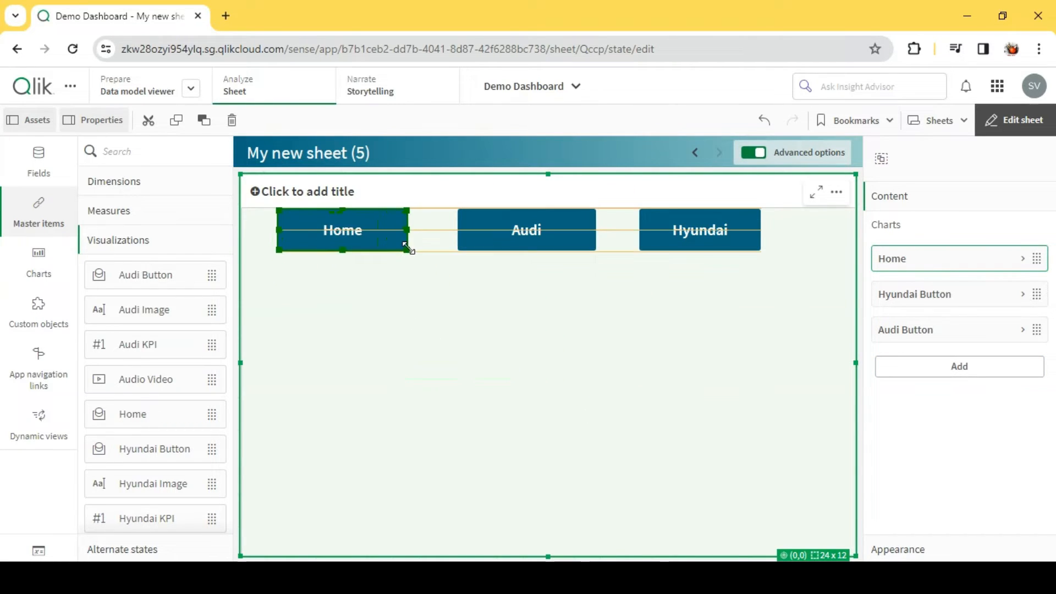
- Open the Hyundai Button master item for editing, examine the variable and value of its Set variable value action, and finish editing
{"action": "right_click", "coordinate": [706, 247]}
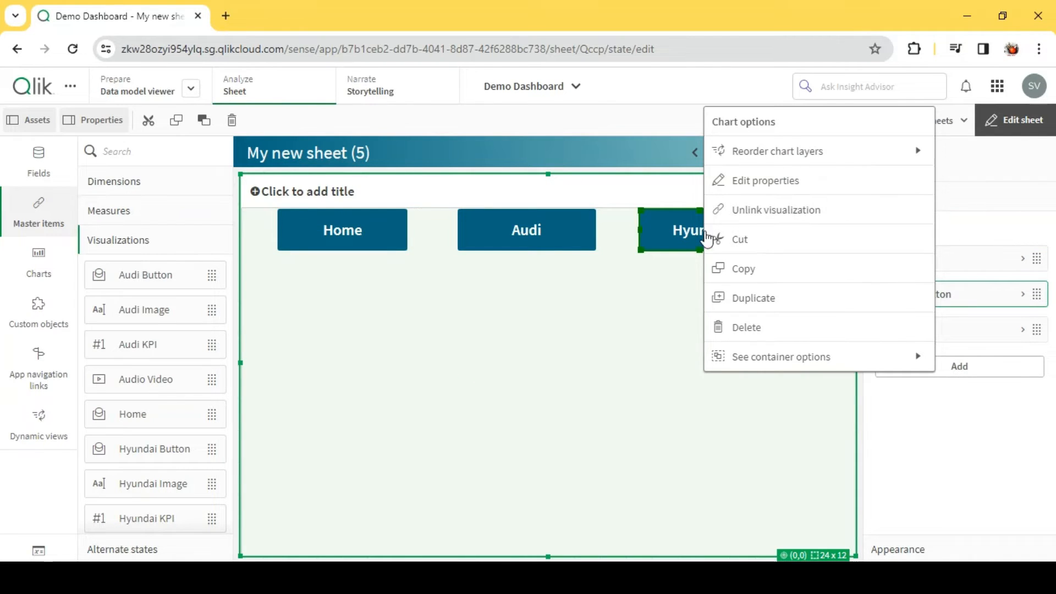
{"action": "left_click", "coordinate": [762, 186]}
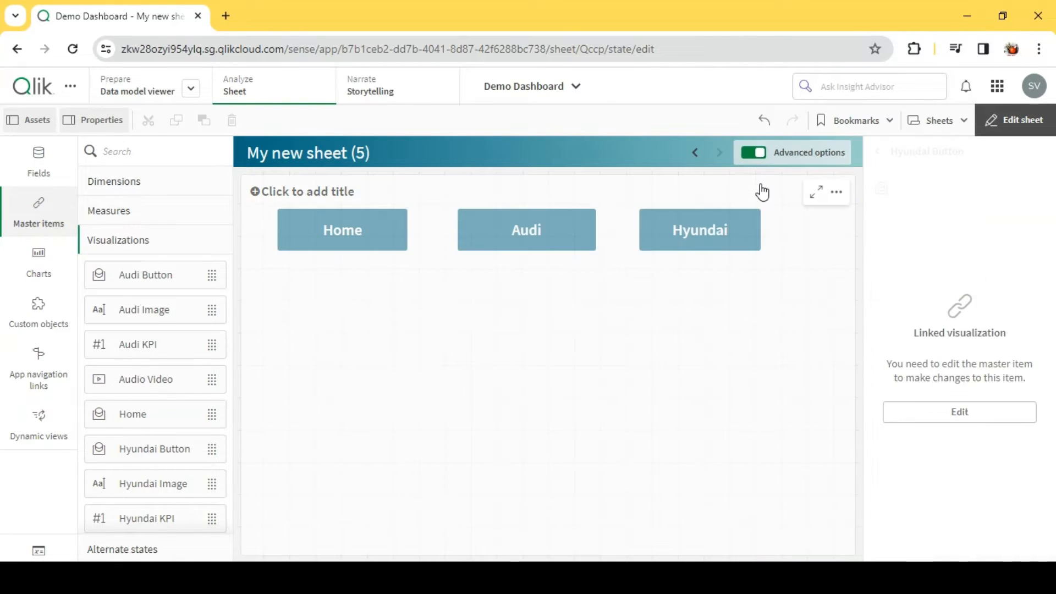
{"action": "left_click", "coordinate": [982, 418]}
{"action": "left_click", "coordinate": [696, 364]}
{"action": "left_click", "coordinate": [912, 204]}
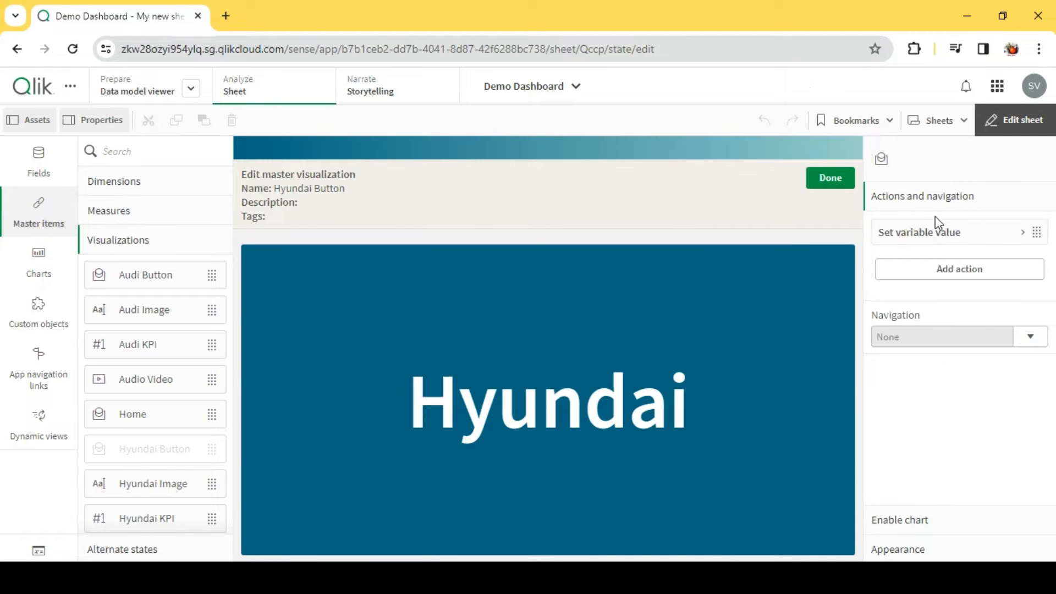
{"action": "left_click", "coordinate": [943, 238]}
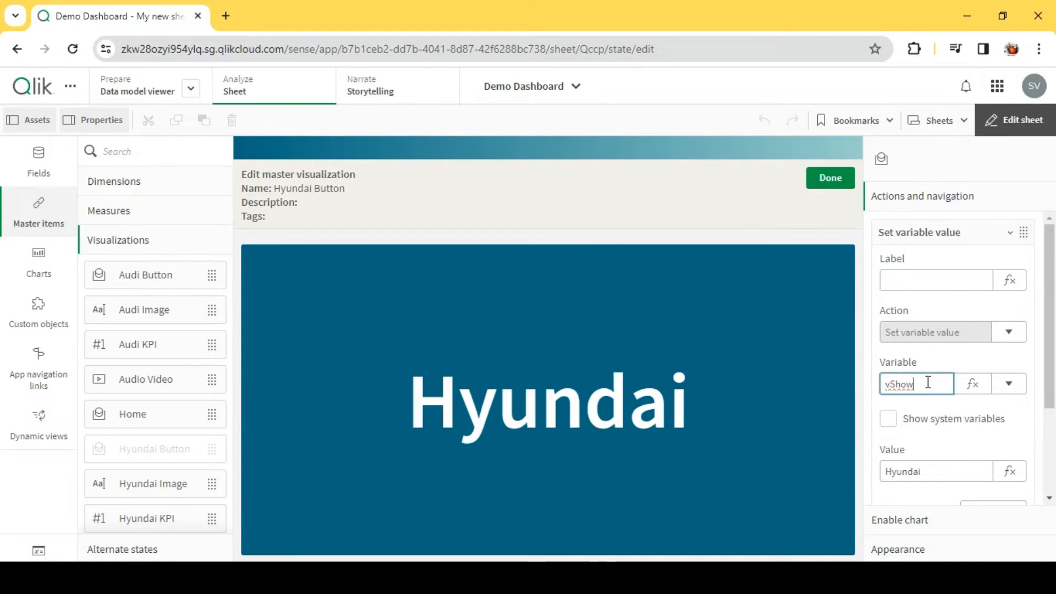
{"action": "scroll", "coordinate": [929, 382], "scroll_direction": "down", "scroll_amount": 2}
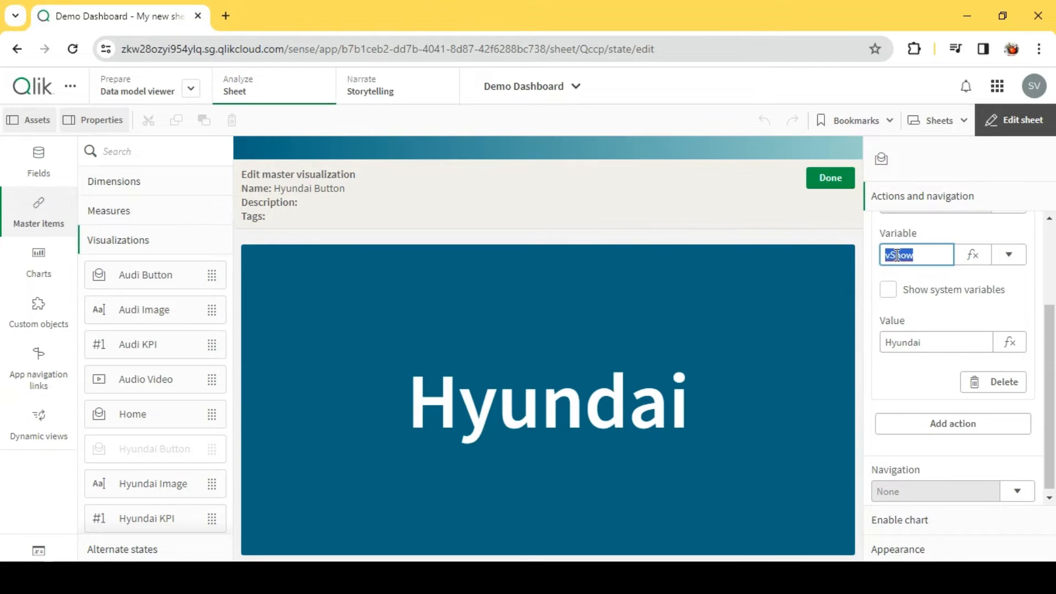
{"action": "left_click", "coordinate": [914, 345]}
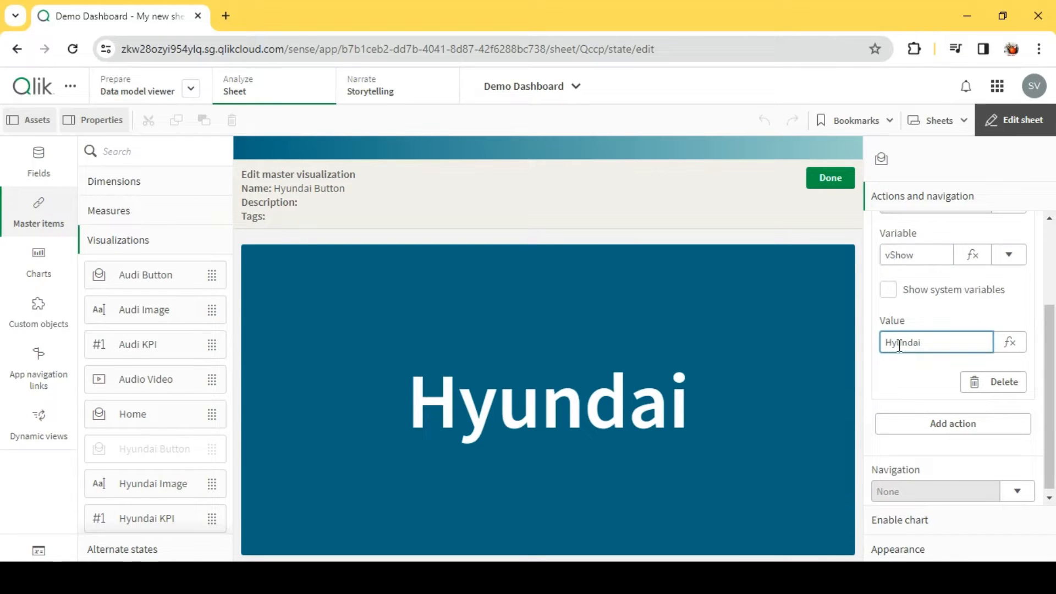
{"action": "left_click", "coordinate": [840, 185]}
- Open the Audi Button master item for editing, check the variable and value its action sets, and return to the sheet
{"action": "left_click", "coordinate": [564, 250]}
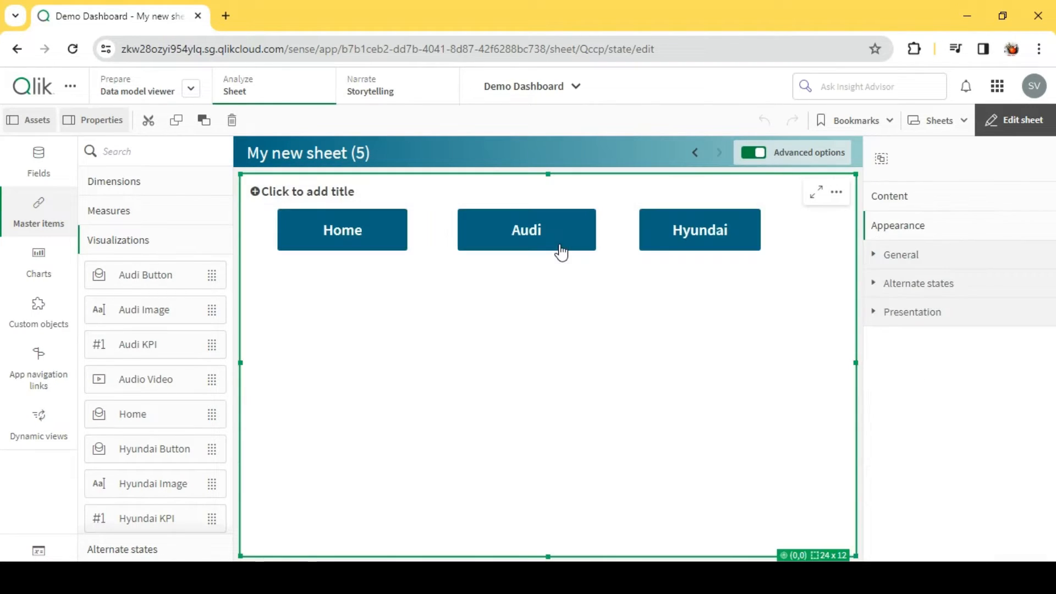
{"action": "right_click", "coordinate": [565, 238]}
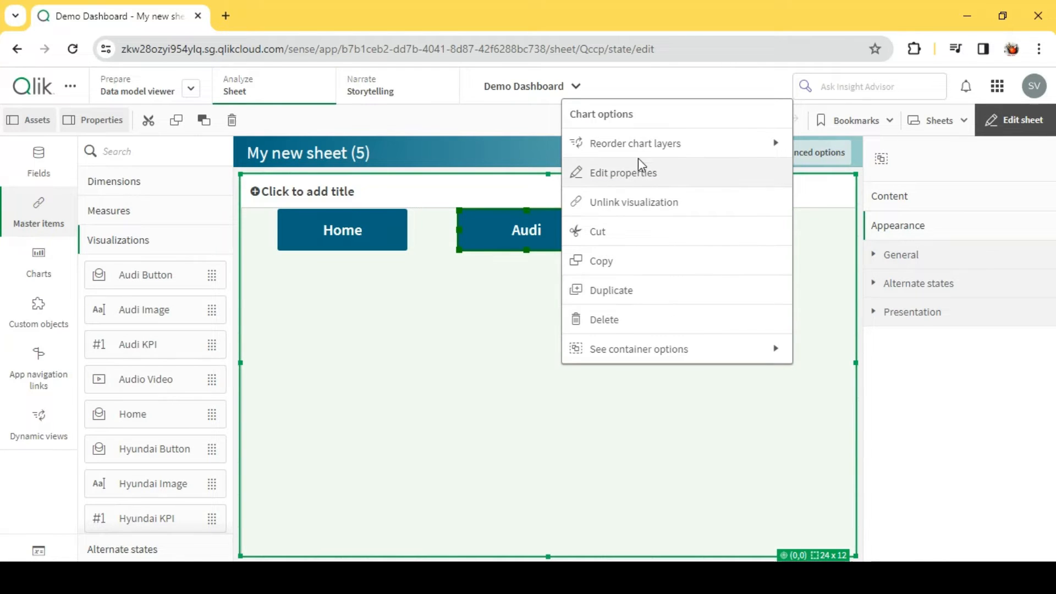
{"action": "left_click", "coordinate": [630, 172]}
{"action": "left_click", "coordinate": [963, 412]}
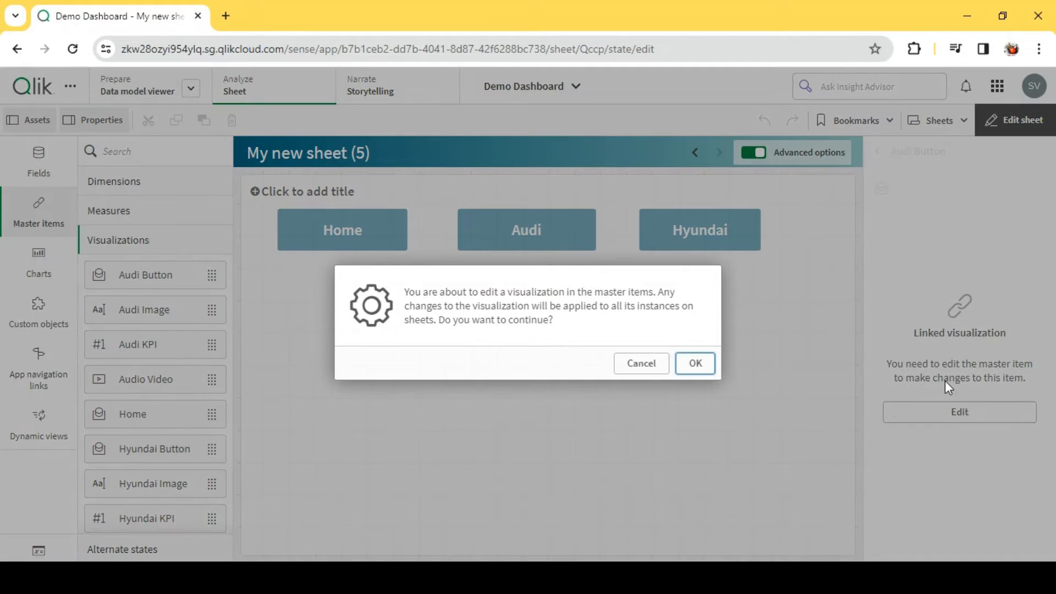
{"action": "left_click", "coordinate": [684, 368]}
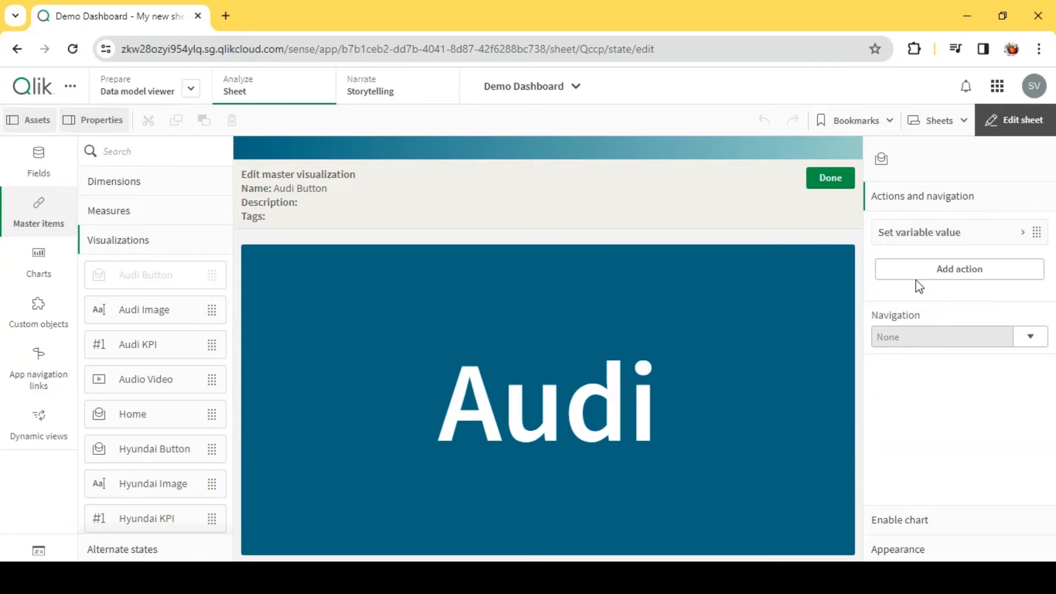
{"action": "left_click", "coordinate": [919, 238]}
{"action": "left_click", "coordinate": [927, 471]}
{"action": "type", "text": "Audi"}
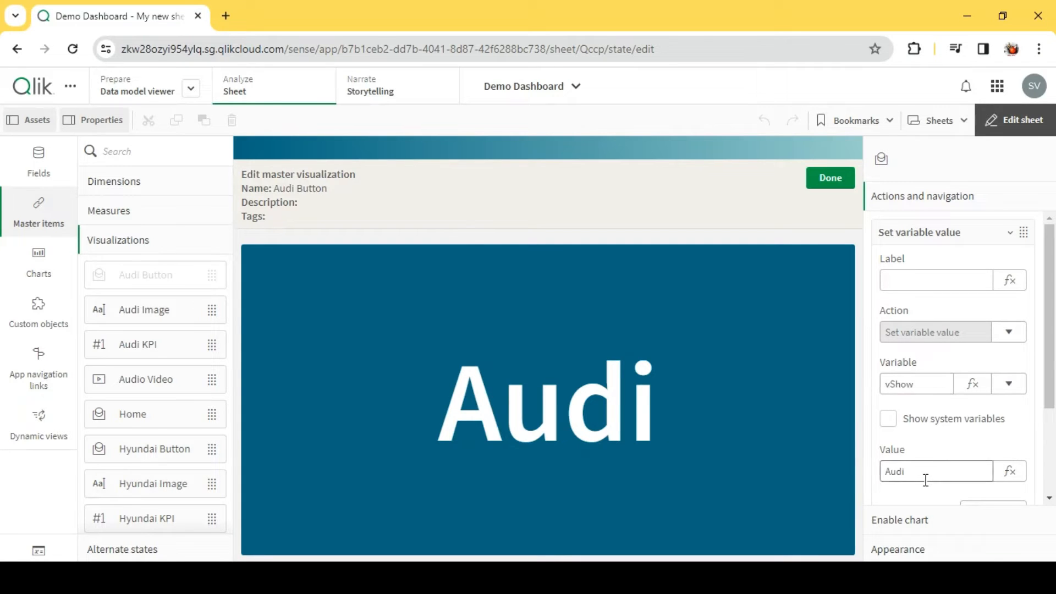
{"action": "left_click", "coordinate": [830, 178]}
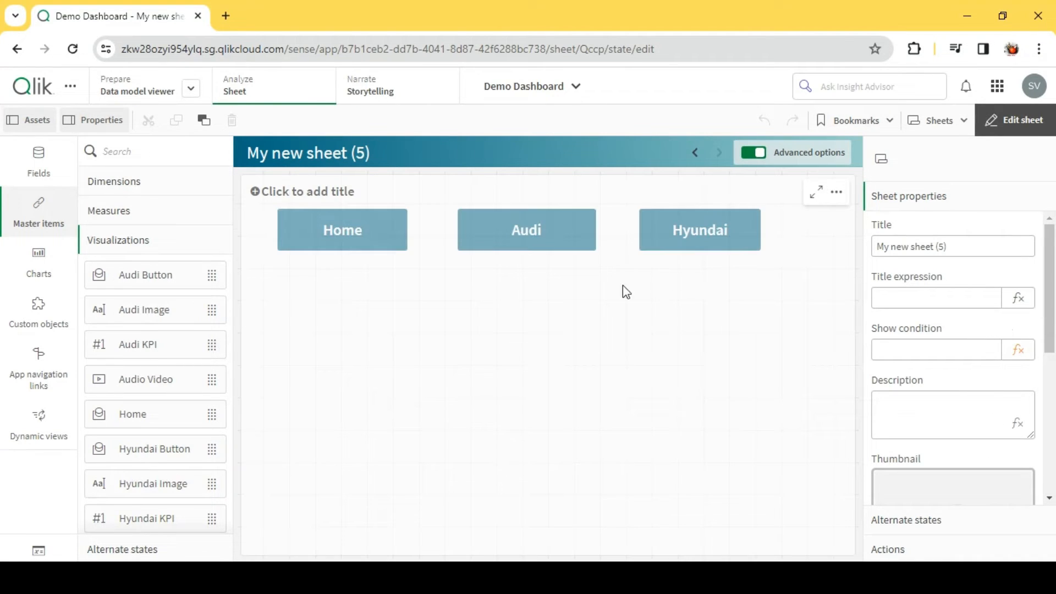
- Hide the layout container's titles and turn off its hover menu
{"action": "left_click", "coordinate": [676, 292]}
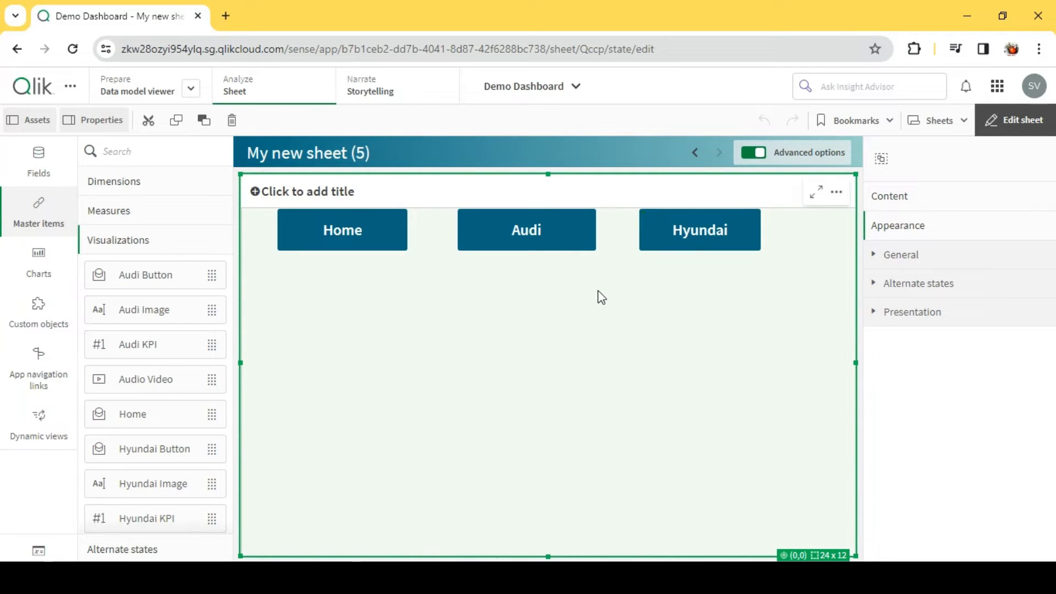
{"action": "left_click", "coordinate": [913, 313]}
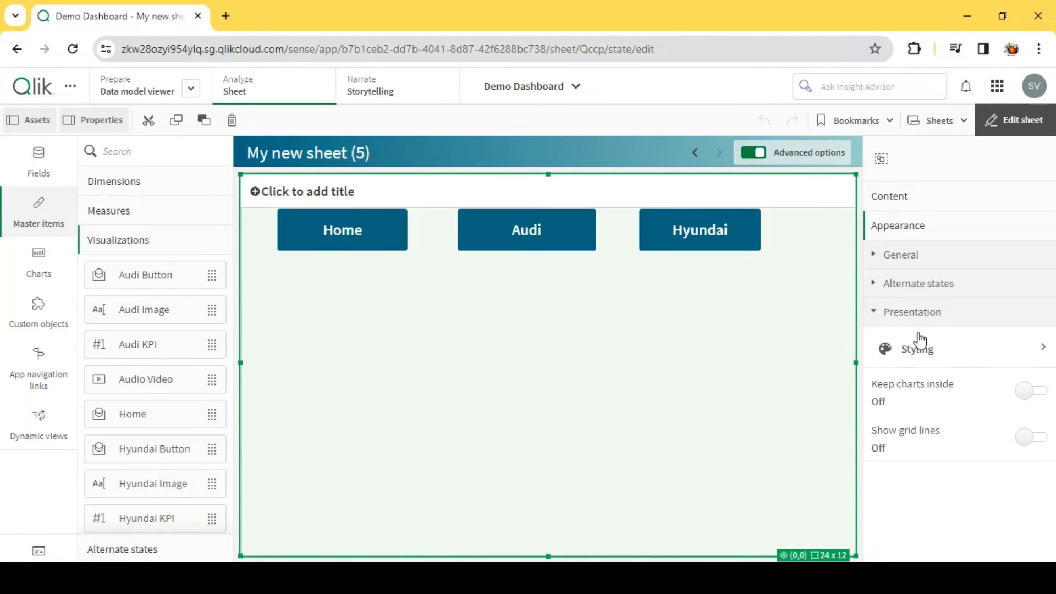
{"action": "left_click", "coordinate": [916, 263]}
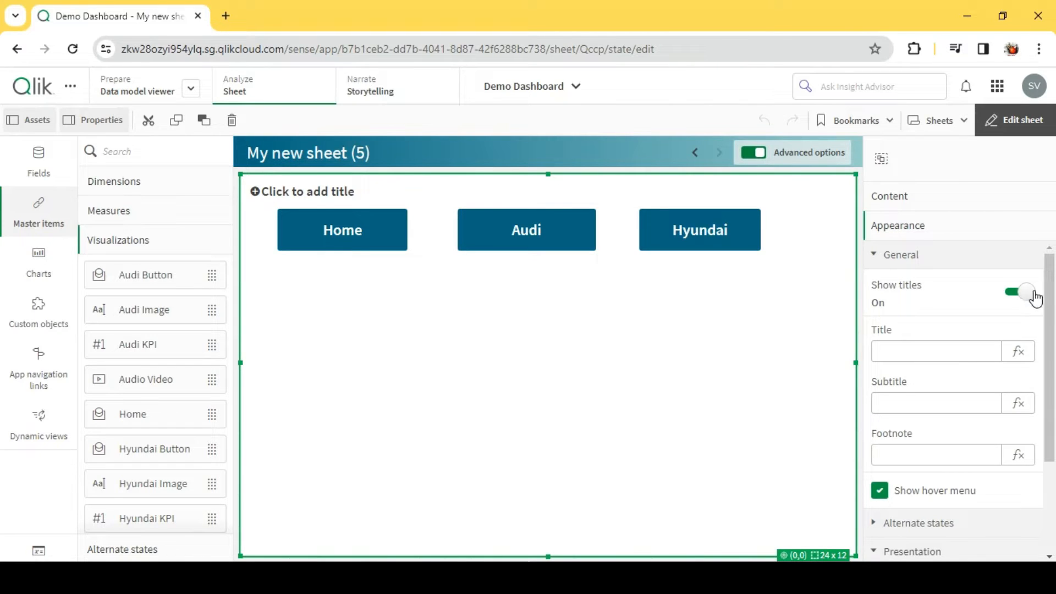
{"action": "left_click", "coordinate": [1024, 292]}
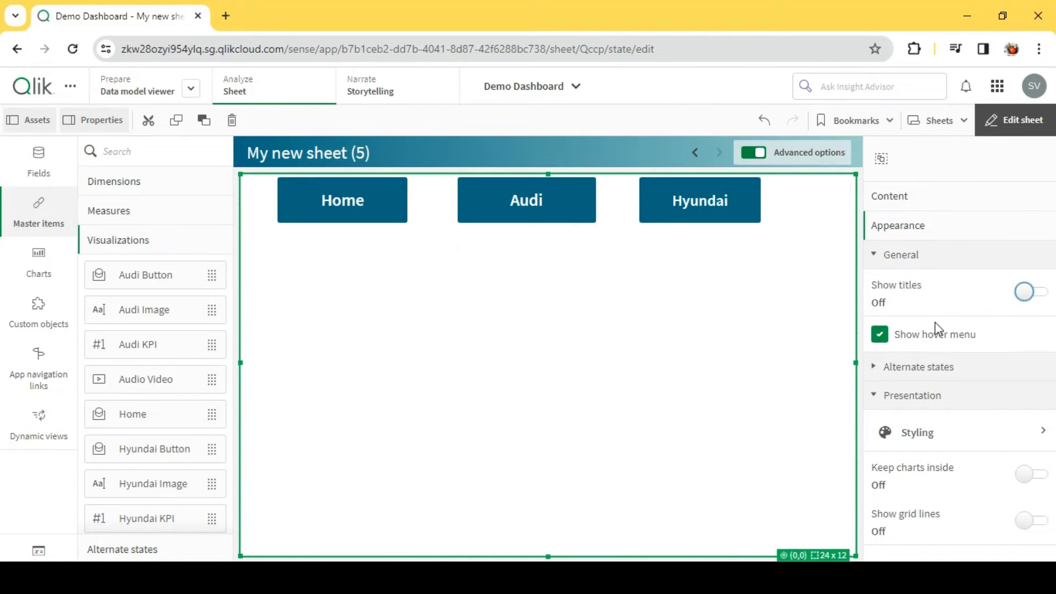
{"action": "left_click", "coordinate": [881, 337]}
- Add the Audi Image master item to the container and enlarge it to fill the lower-right area beneath the buttons
{"action": "left_click", "coordinate": [903, 205]}
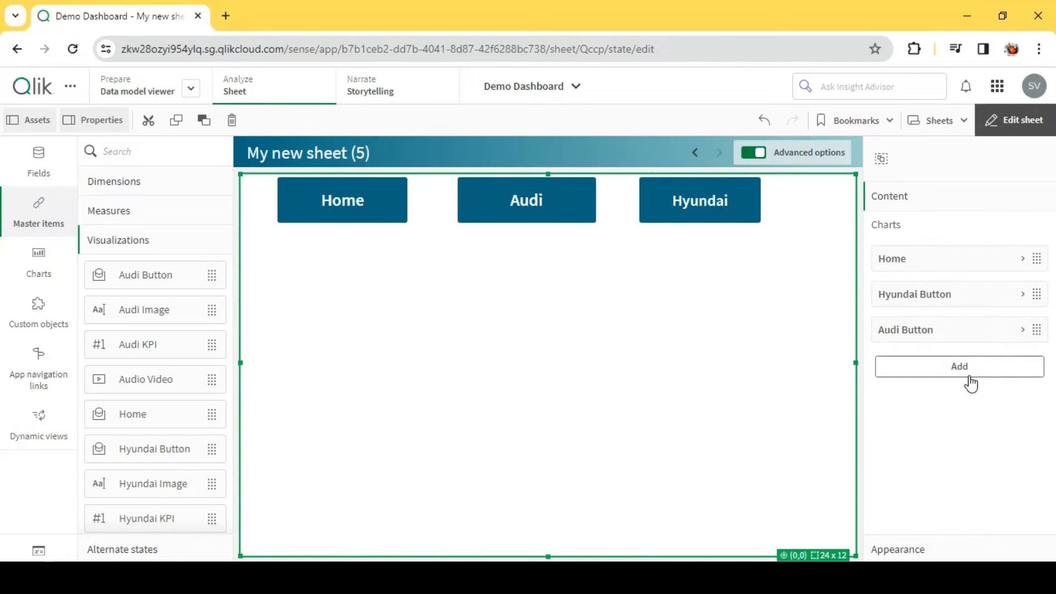
{"action": "left_click", "coordinate": [968, 374]}
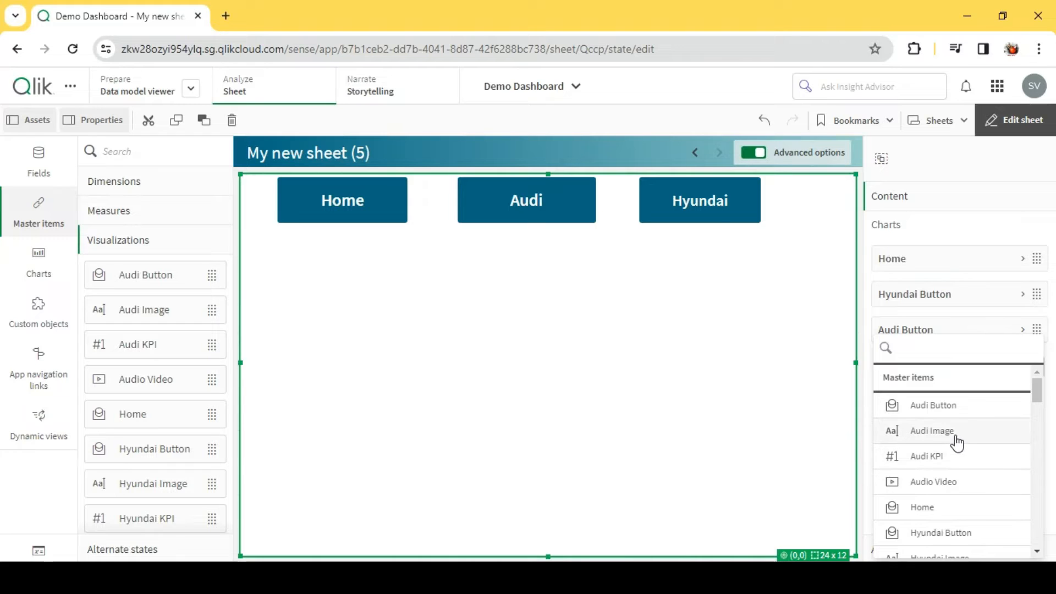
{"action": "left_click", "coordinate": [933, 431]}
{"action": "left_click_drag", "start_coordinate": [596, 315], "coordinate": [623, 303]}
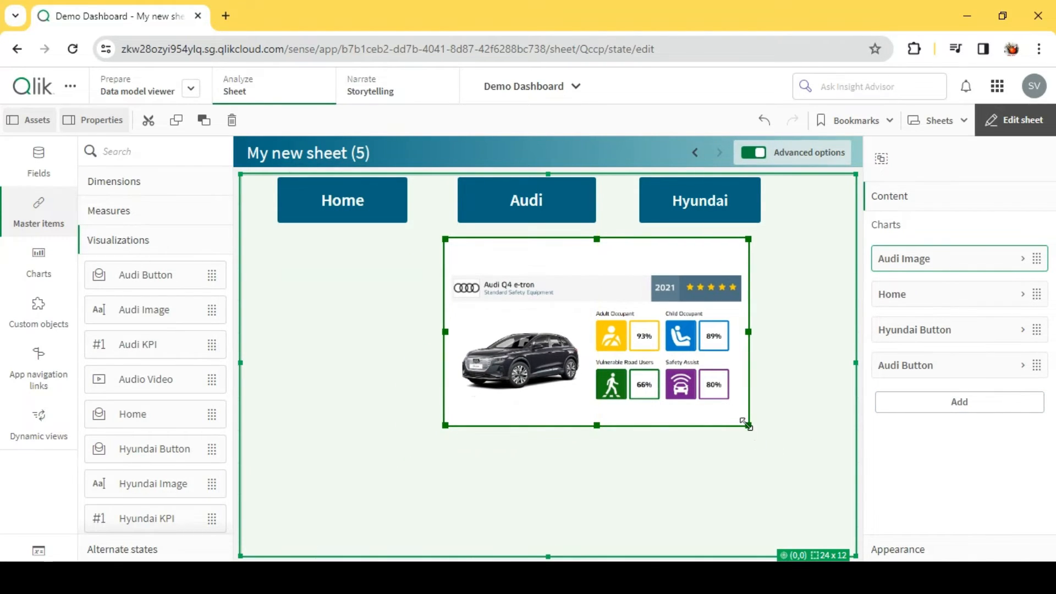
{"action": "left_click_drag", "start_coordinate": [748, 426], "coordinate": [844, 534]}
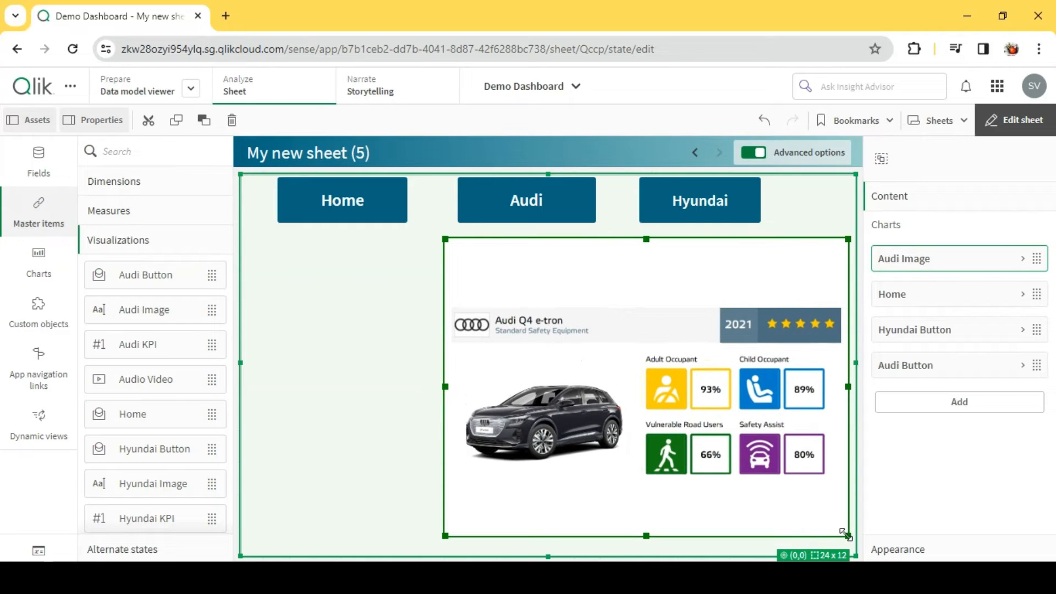
{"action": "left_click_drag", "start_coordinate": [446, 536], "coordinate": [437, 541]}
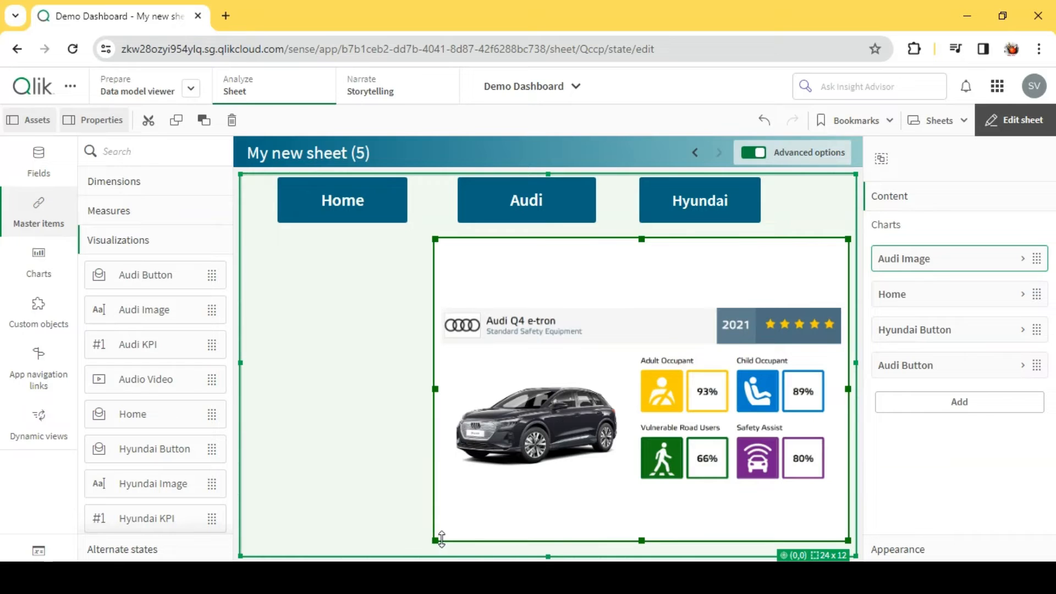
{"action": "left_click_drag", "start_coordinate": [441, 536], "coordinate": [477, 540]}
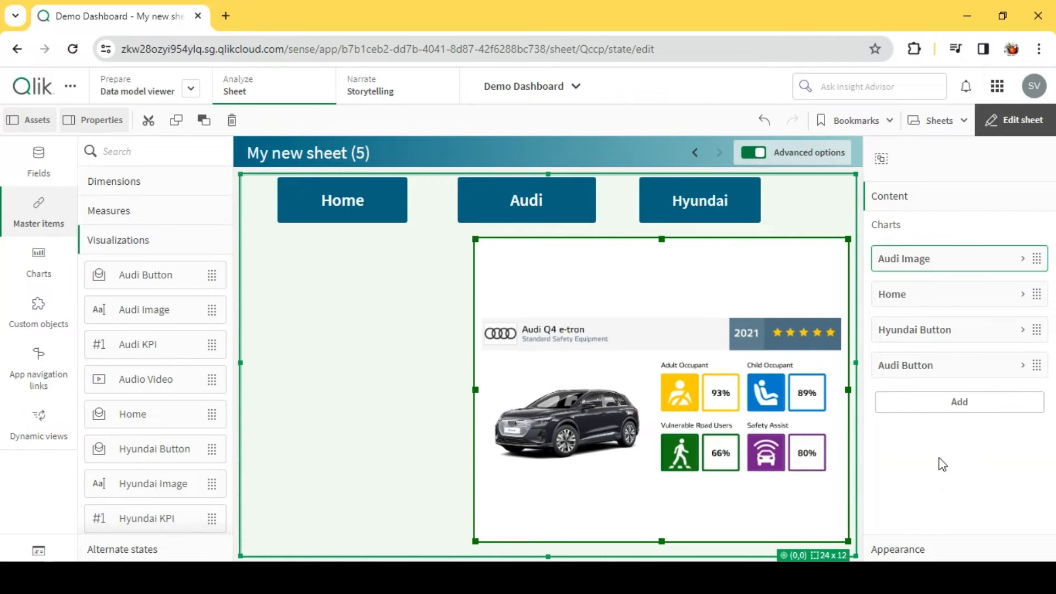
- Open the Audi Image master item for editing and turn off its hover menu
{"action": "right_click", "coordinate": [928, 265]}
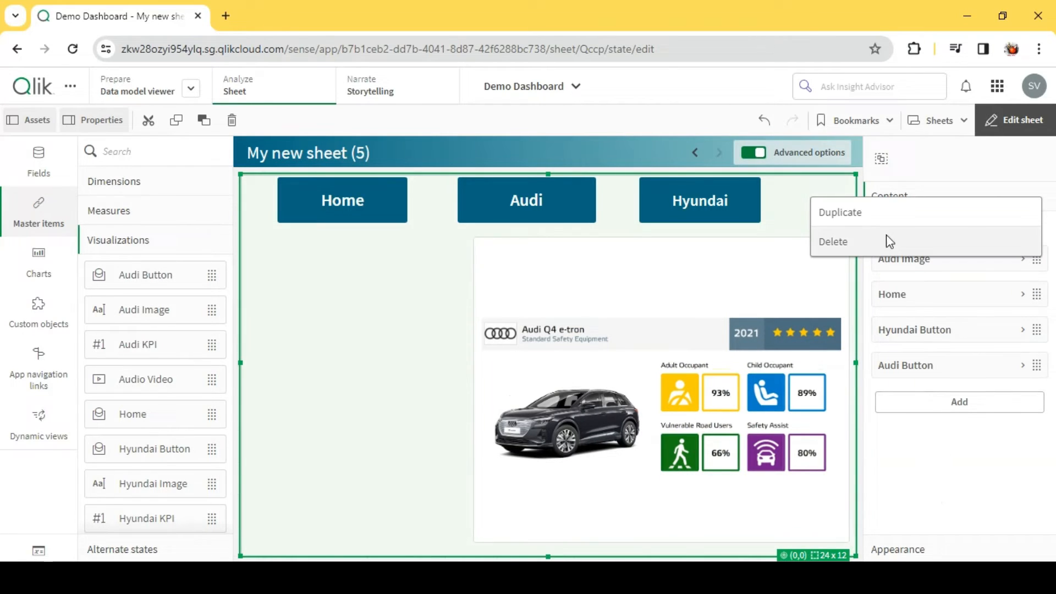
{"action": "left_click", "coordinate": [922, 268]}
{"action": "left_click", "coordinate": [926, 271]}
{"action": "left_click", "coordinate": [924, 269]}
{"action": "scroll", "coordinate": [946, 385], "scroll_direction": "down", "scroll_amount": 2}
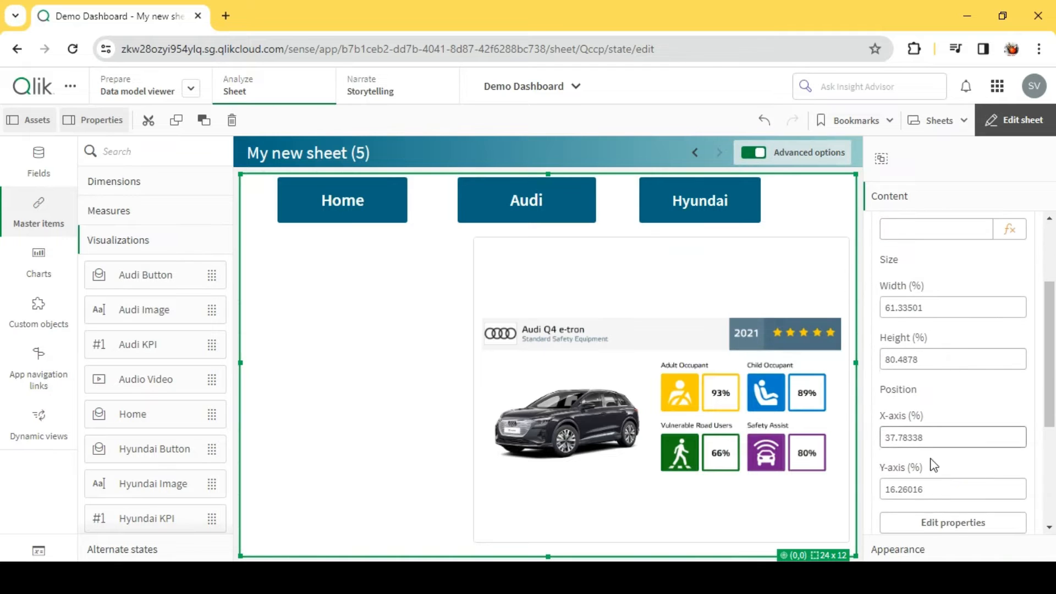
{"action": "left_click", "coordinate": [939, 528]}
{"action": "left_click", "coordinate": [996, 408]}
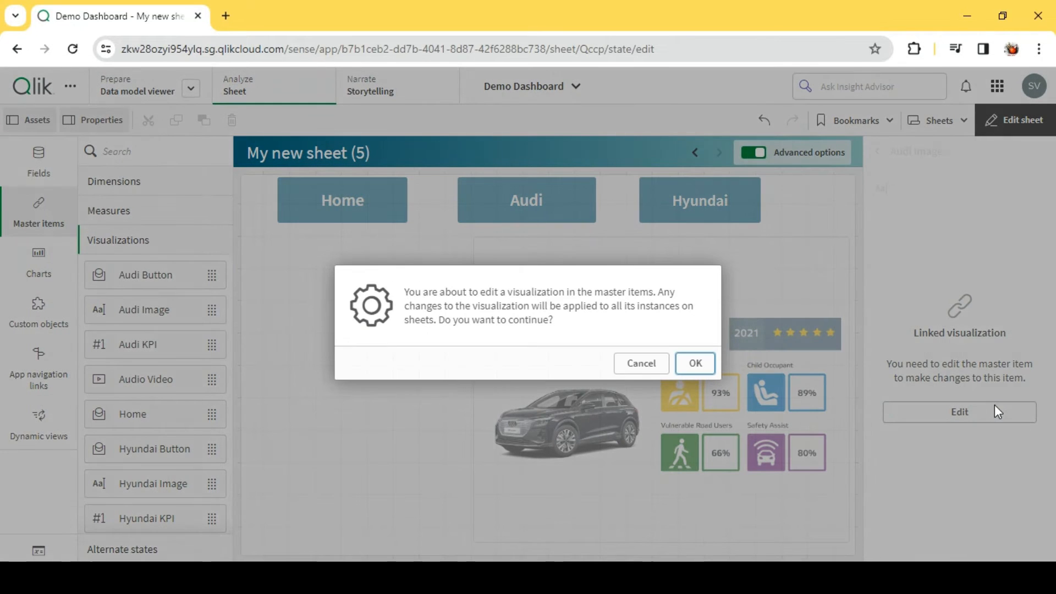
{"action": "left_click", "coordinate": [680, 367]}
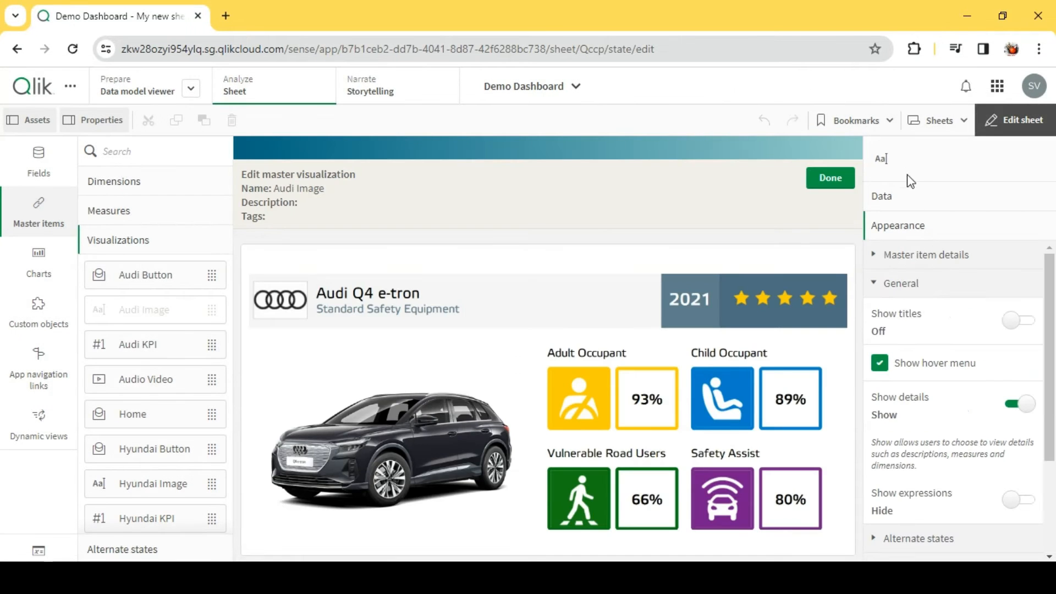
{"action": "left_click", "coordinate": [898, 208]}
{"action": "left_click", "coordinate": [913, 550]}
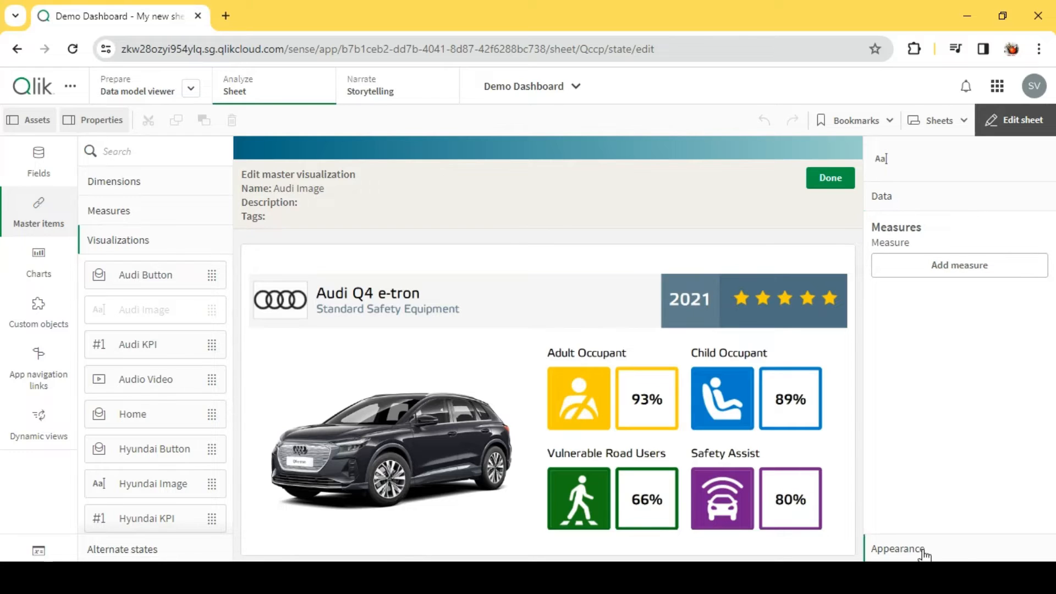
{"action": "left_click", "coordinate": [897, 371]}
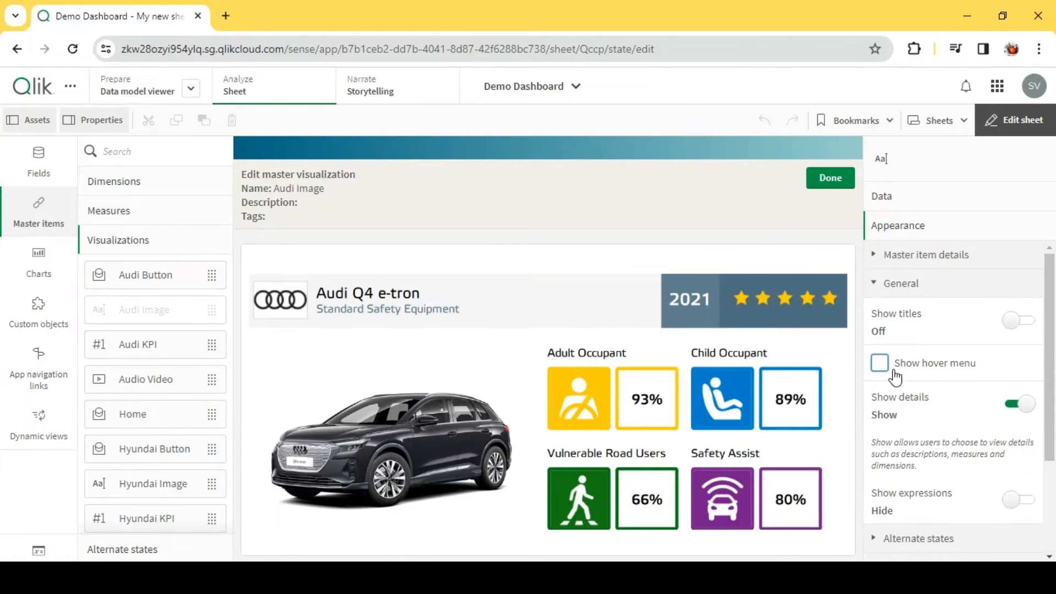
- Review the background image settings of Audi Image and finish editing the master item
{"action": "scroll", "coordinate": [926, 547], "scroll_direction": "down", "scroll_amount": 3}
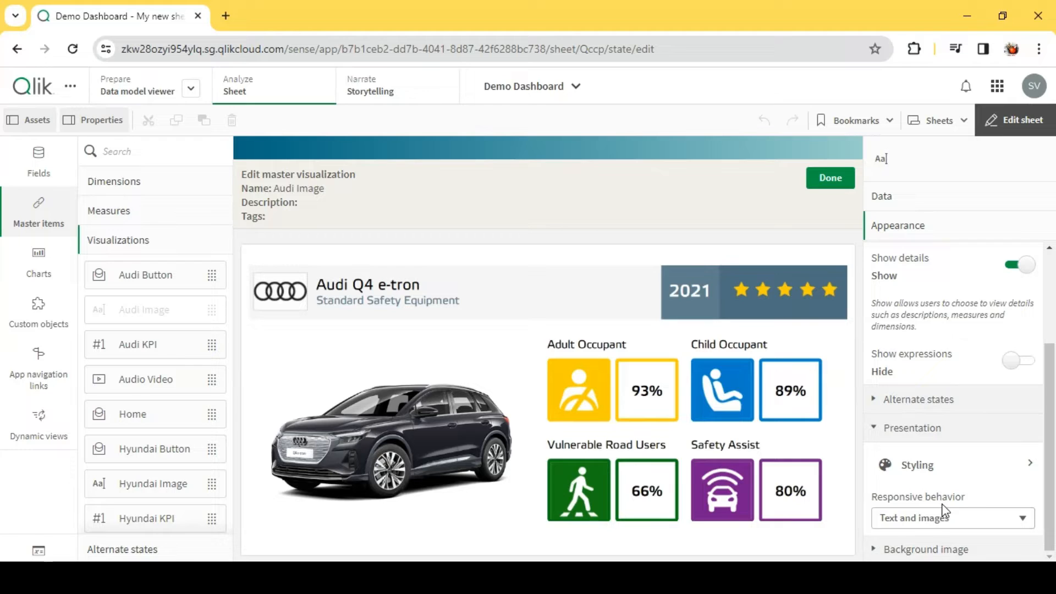
{"action": "left_click", "coordinate": [935, 547]}
{"action": "scroll", "coordinate": [975, 474], "scroll_direction": "down", "scroll_amount": 3}
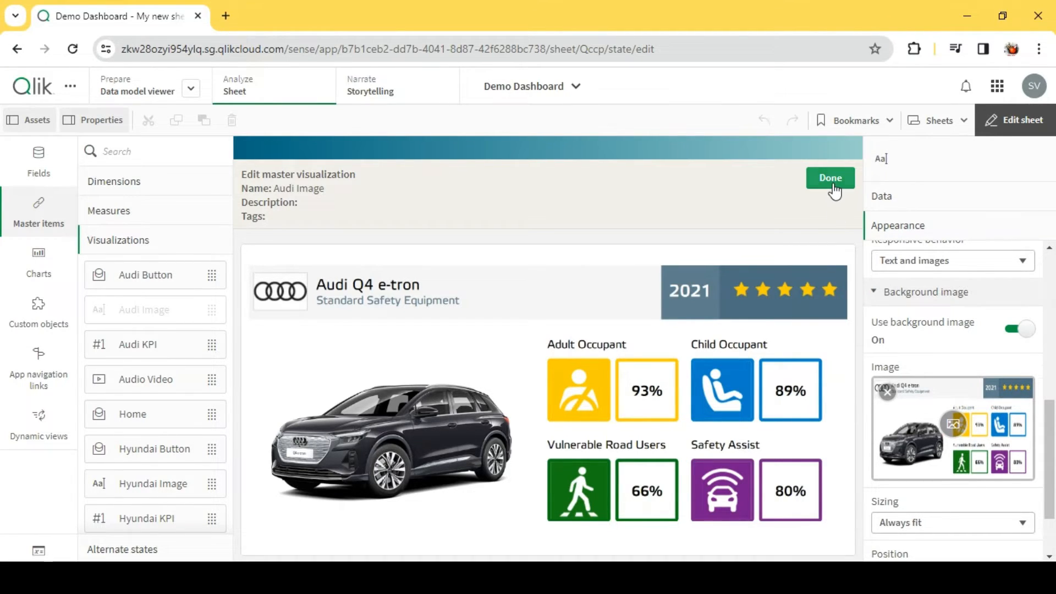
{"action": "scroll", "coordinate": [933, 302], "scroll_direction": "up", "scroll_amount": 5}
{"action": "left_click", "coordinate": [917, 204]}
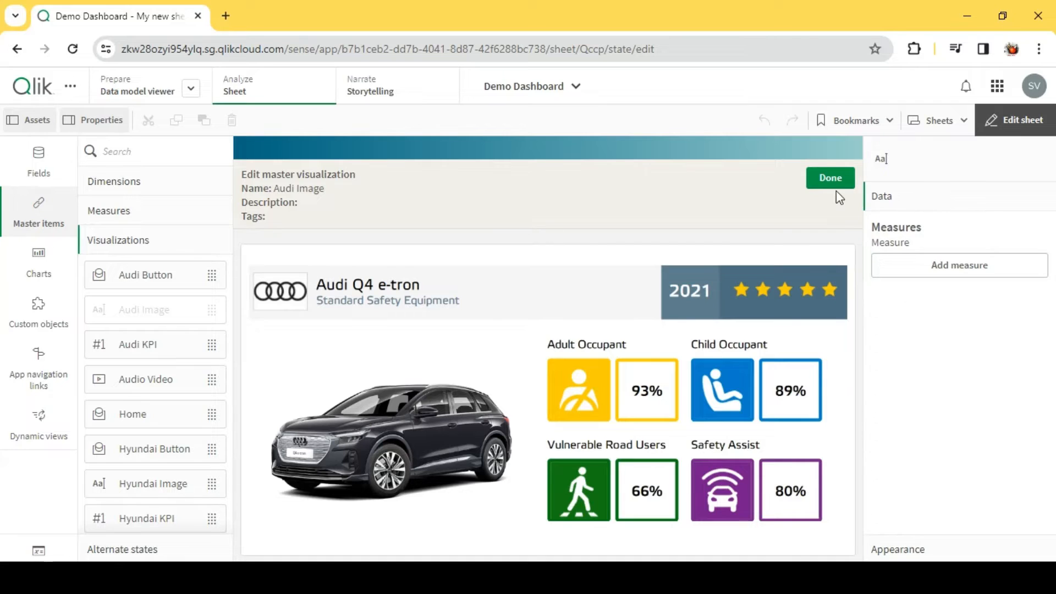
{"action": "left_click", "coordinate": [832, 185]}
- Move Audi Image below Audi Button to the end of the container's chart order, and select the image on the sheet
{"action": "left_click", "coordinate": [685, 293]}
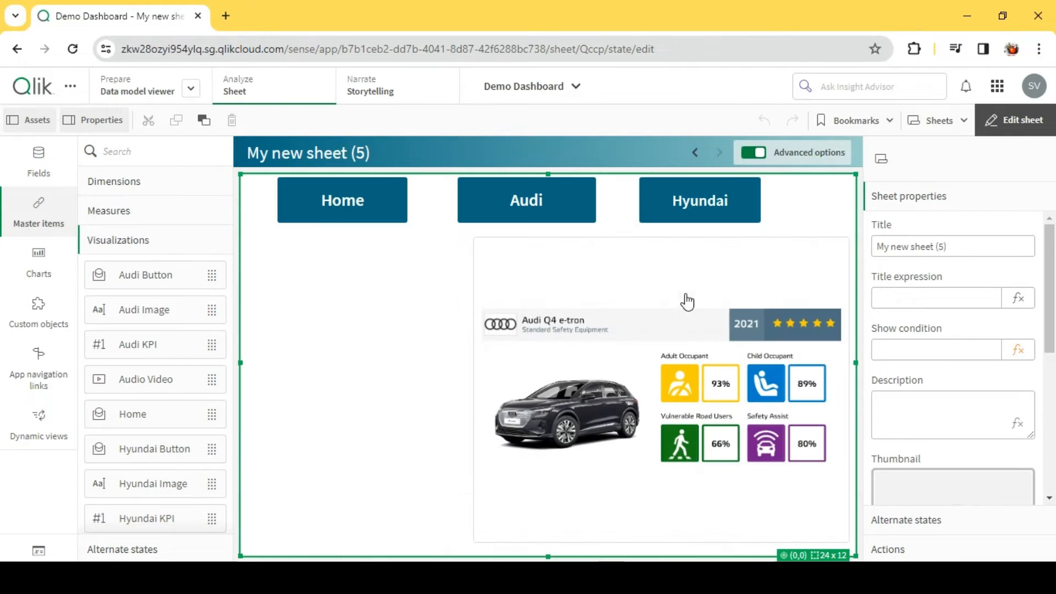
{"action": "left_click", "coordinate": [902, 198]}
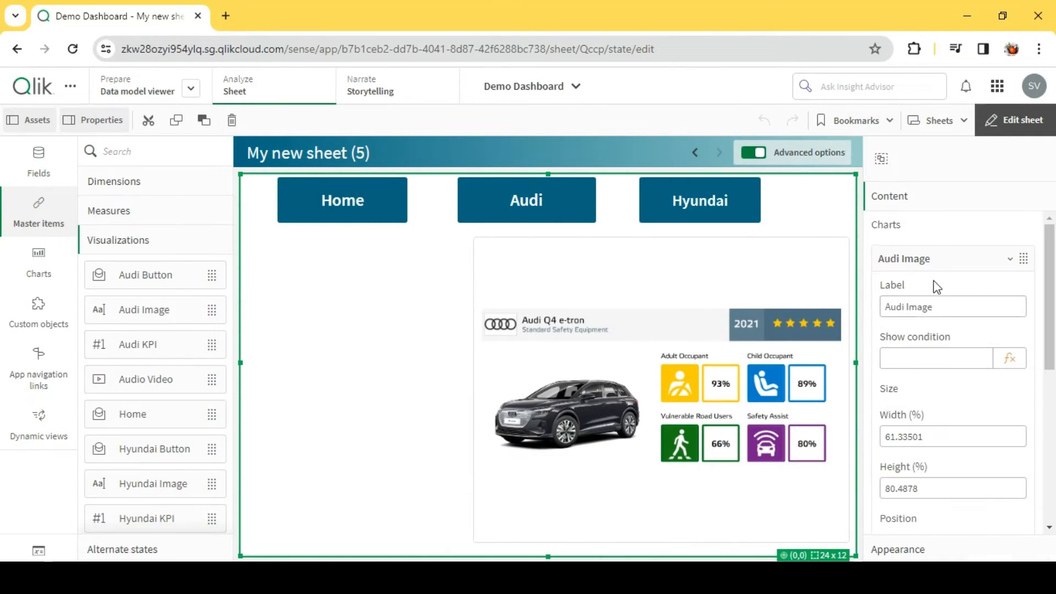
{"action": "scroll", "coordinate": [933, 282], "scroll_direction": "down", "scroll_amount": 2}
{"action": "scroll", "coordinate": [935, 314], "scroll_direction": "up", "scroll_amount": 2}
{"action": "left_click", "coordinate": [935, 262]}
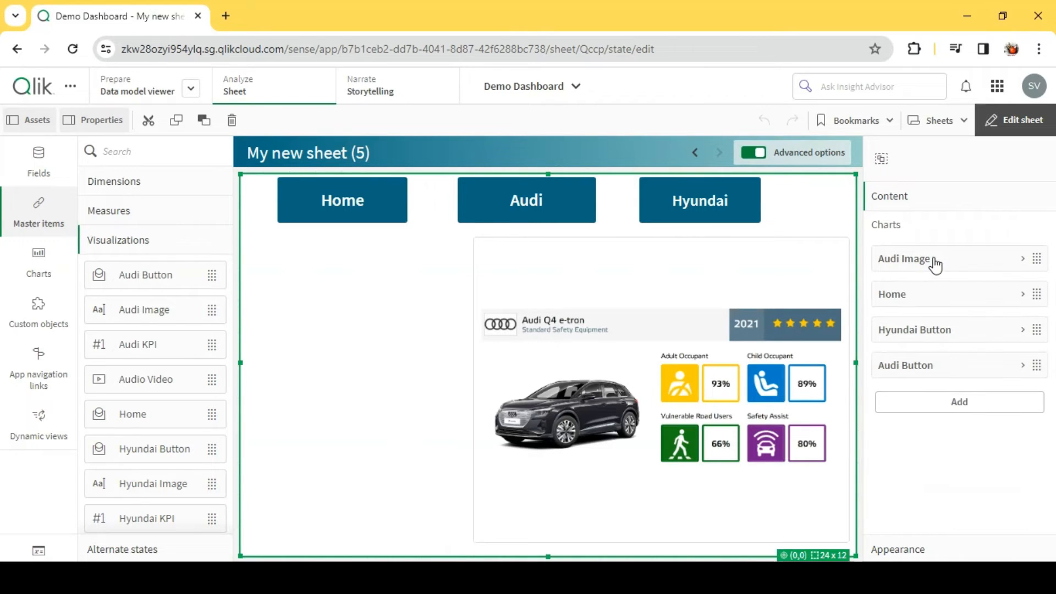
{"action": "left_click_drag", "start_coordinate": [931, 264], "coordinate": [943, 383]}
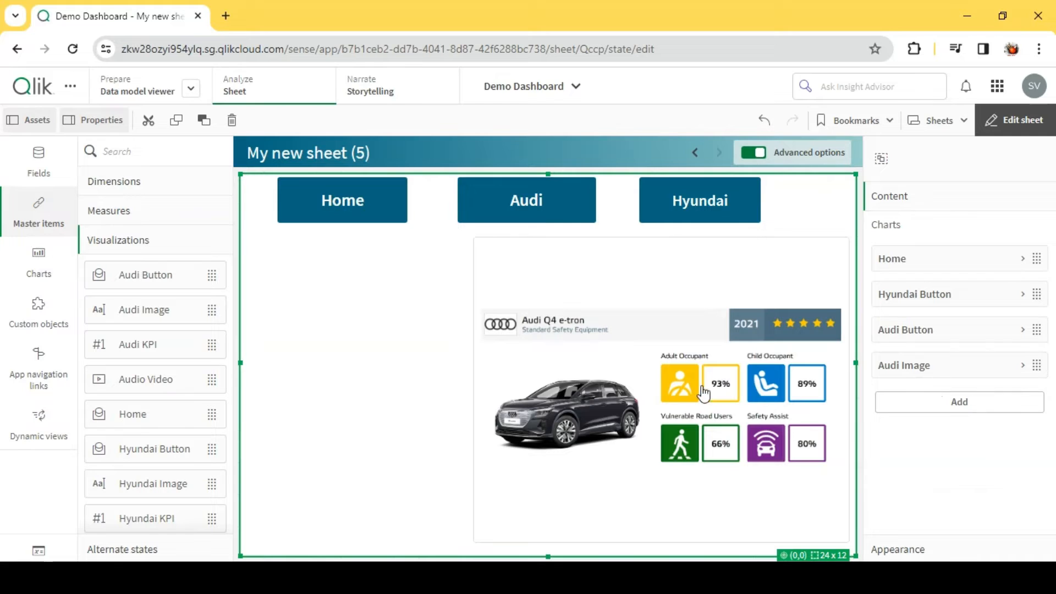
{"action": "left_click", "coordinate": [676, 408]}
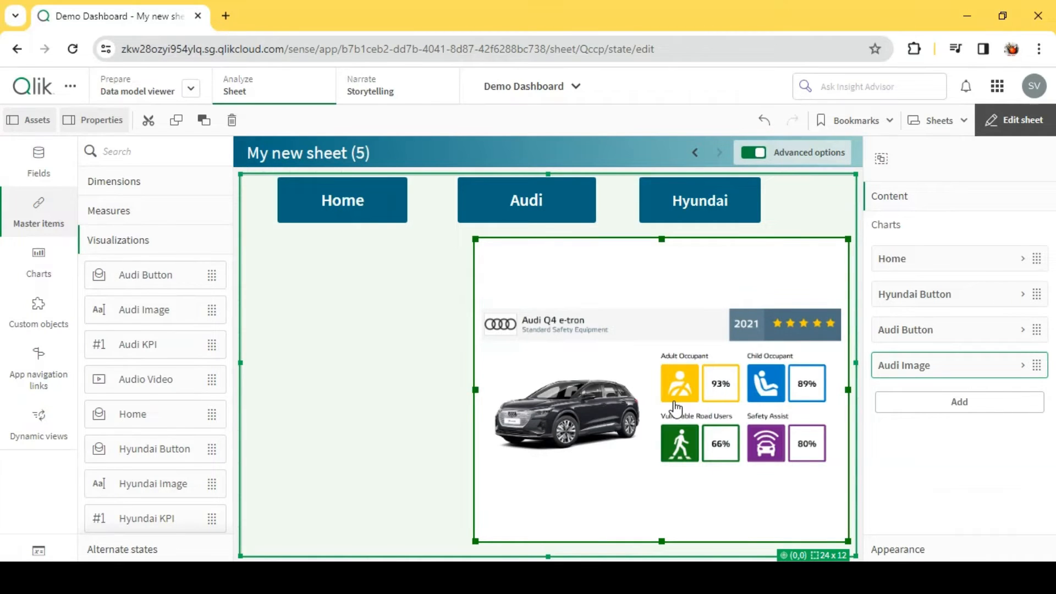
- Add the Hyundai Image master item directly over the Audi image at the same size, and order it below Audi Image in the chart list
{"action": "left_click", "coordinate": [973, 401]}
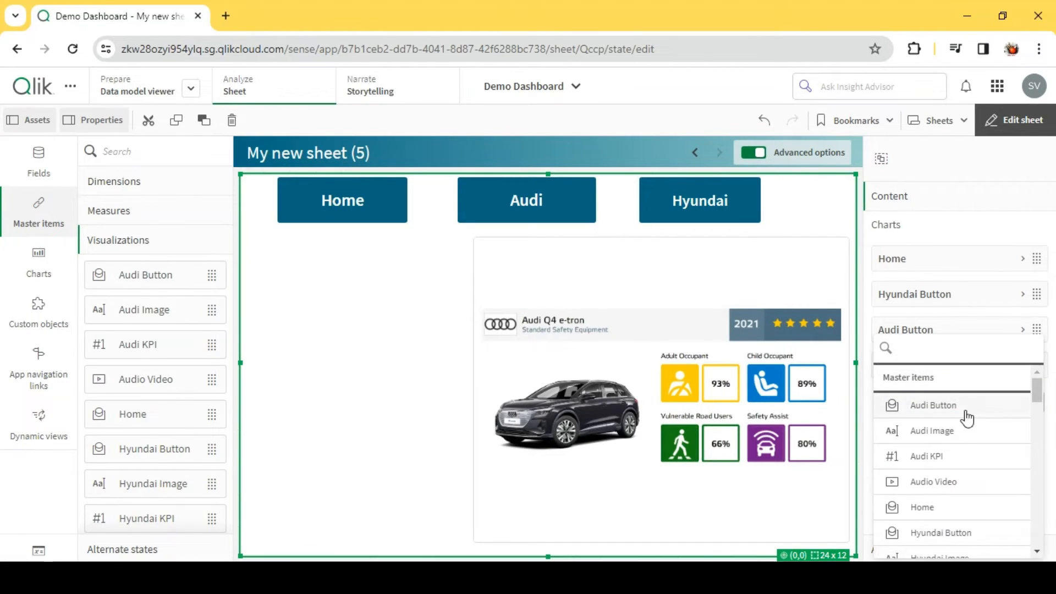
{"action": "scroll", "coordinate": [978, 458], "scroll_direction": "down", "scroll_amount": 3}
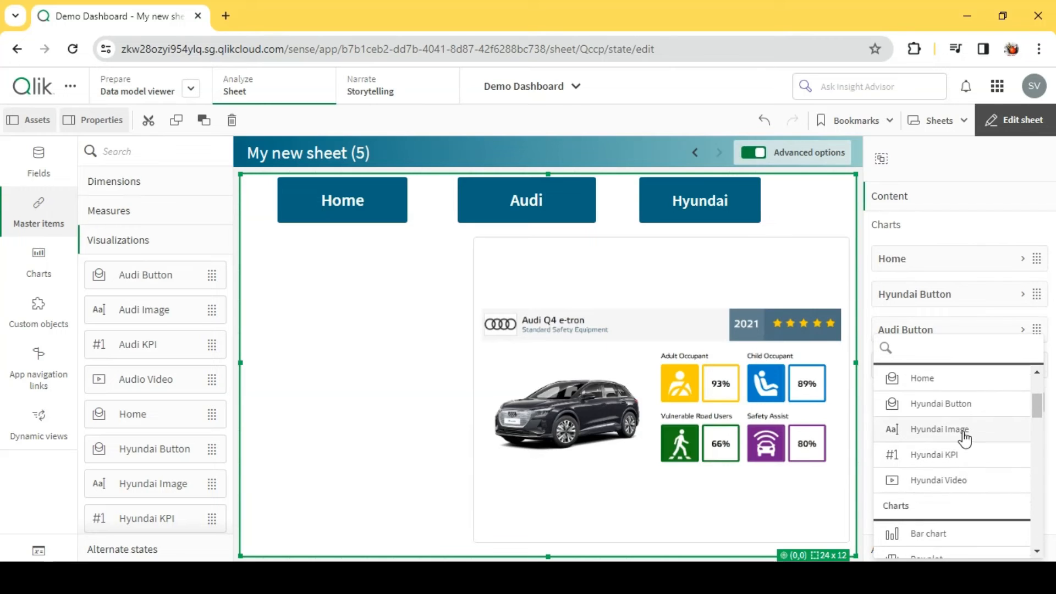
{"action": "left_click", "coordinate": [939, 429]}
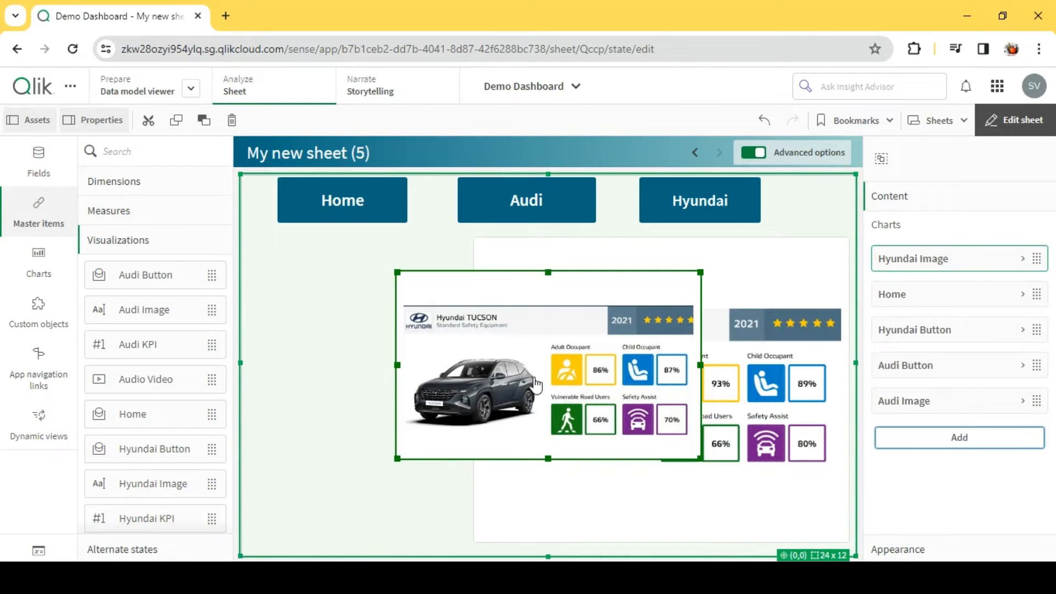
{"action": "left_click_drag", "start_coordinate": [536, 385], "coordinate": [514, 348]}
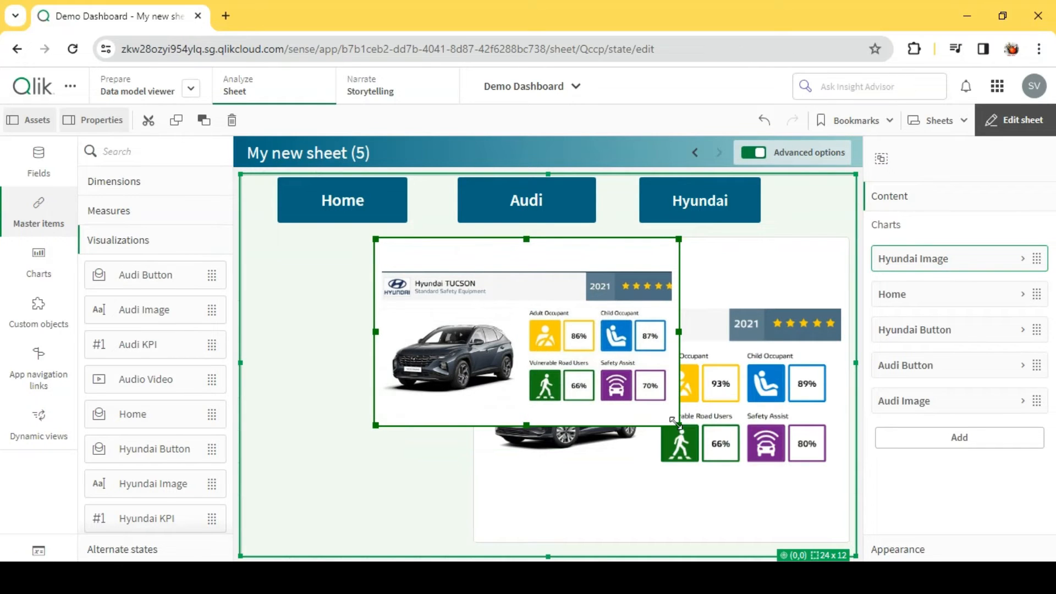
{"action": "left_click_drag", "start_coordinate": [675, 421], "coordinate": [844, 539]}
{"action": "left_click_drag", "start_coordinate": [379, 394], "coordinate": [476, 388]}
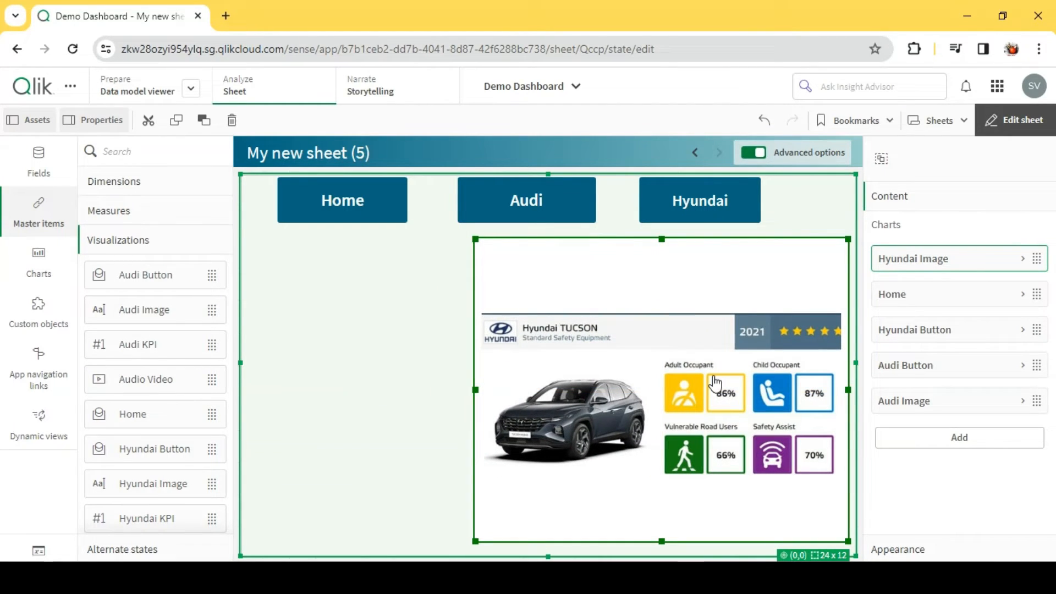
{"action": "left_click_drag", "start_coordinate": [936, 274], "coordinate": [937, 420]}
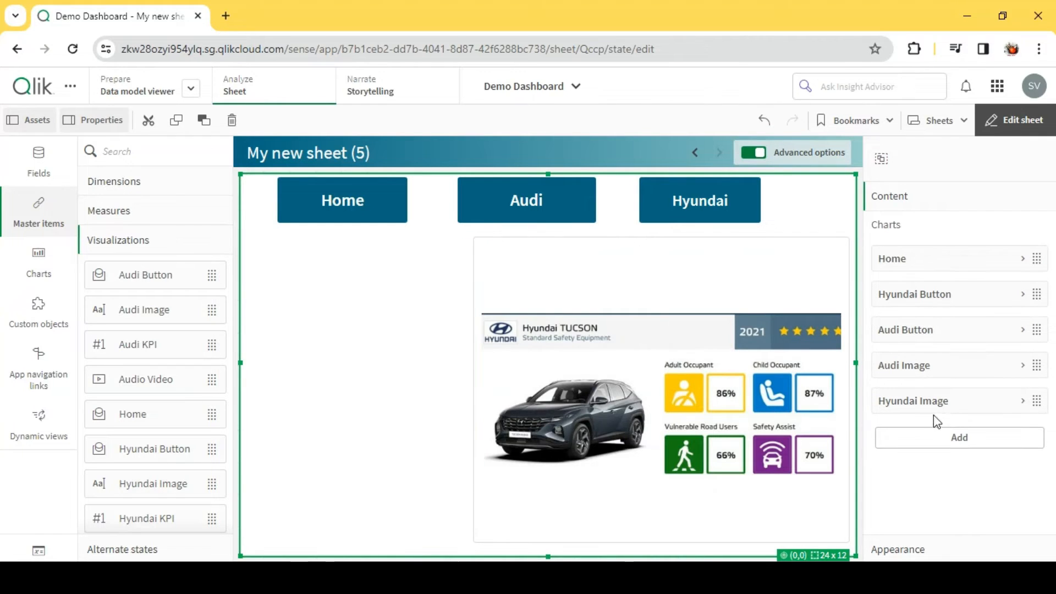
- Set the show condition of Audi Image to vShow='Audi' and copy the expression for reuse
{"action": "left_click", "coordinate": [931, 370]}
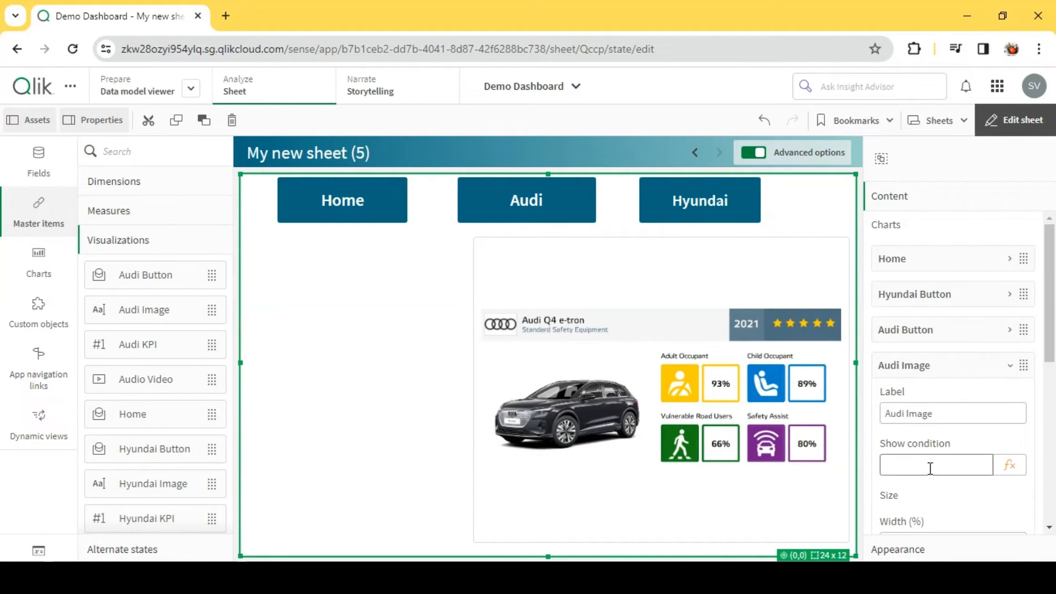
{"action": "left_click", "coordinate": [915, 333]}
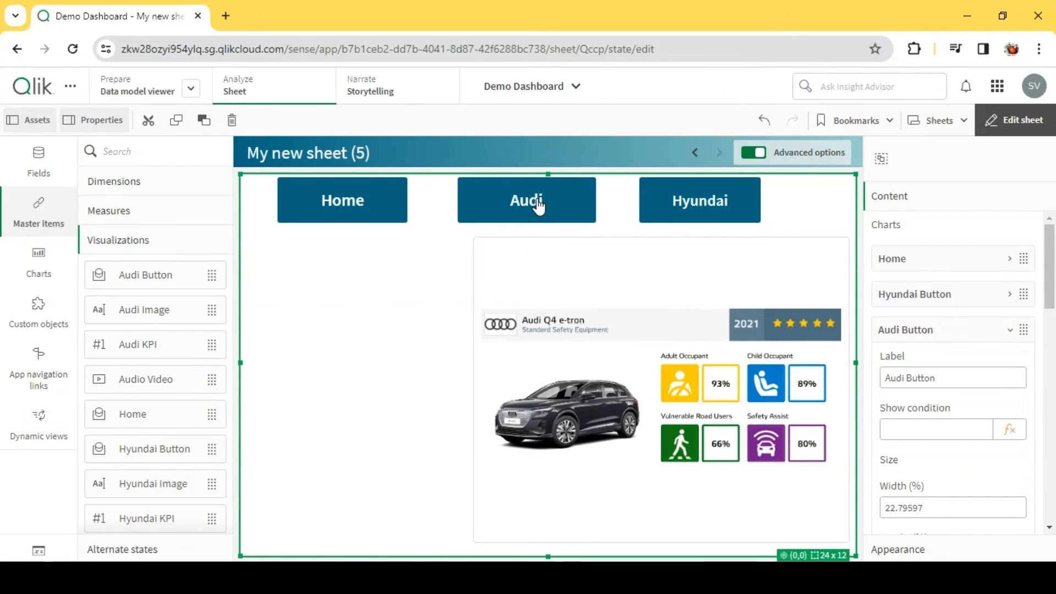
{"action": "scroll", "coordinate": [957, 396], "scroll_direction": "down", "scroll_amount": 3}
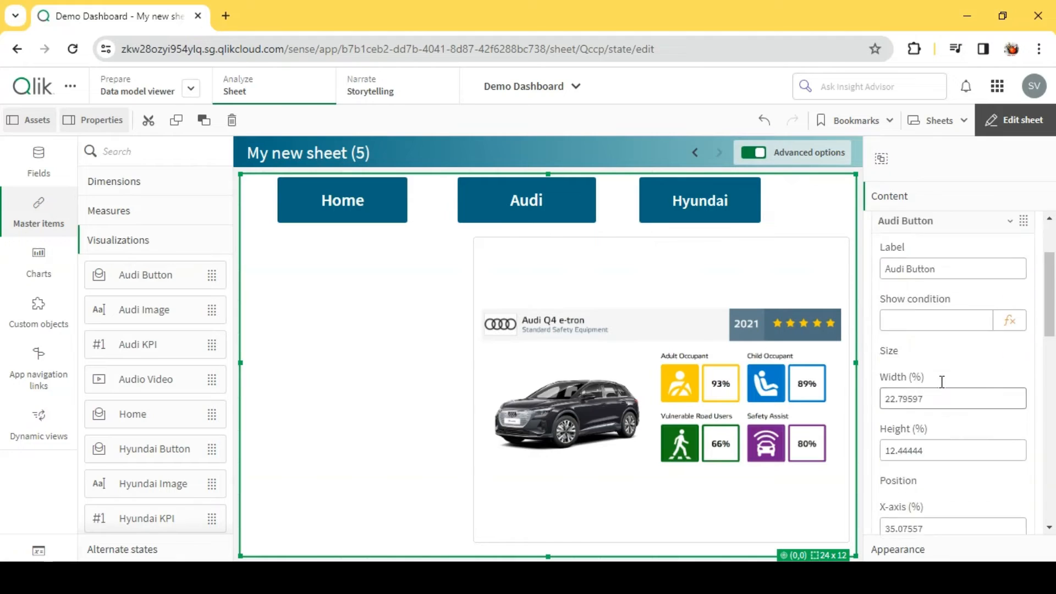
{"action": "scroll", "coordinate": [940, 380], "scroll_direction": "up", "scroll_amount": 3}
{"action": "left_click", "coordinate": [926, 332]}
{"action": "scroll", "coordinate": [924, 372], "scroll_direction": "down", "scroll_amount": 3}
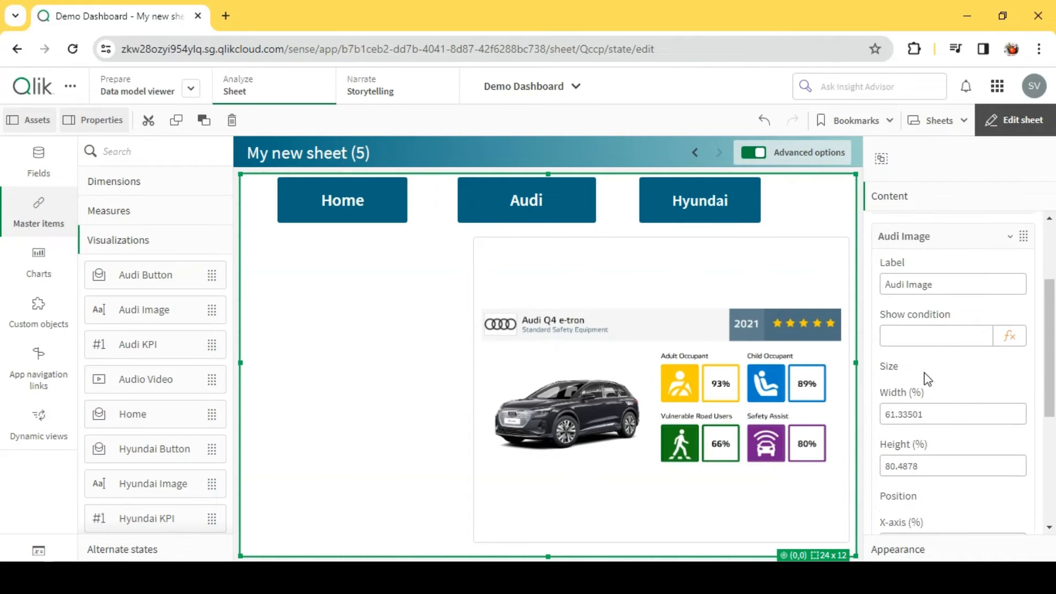
{"action": "scroll", "coordinate": [929, 376], "scroll_direction": "up", "scroll_amount": 3}
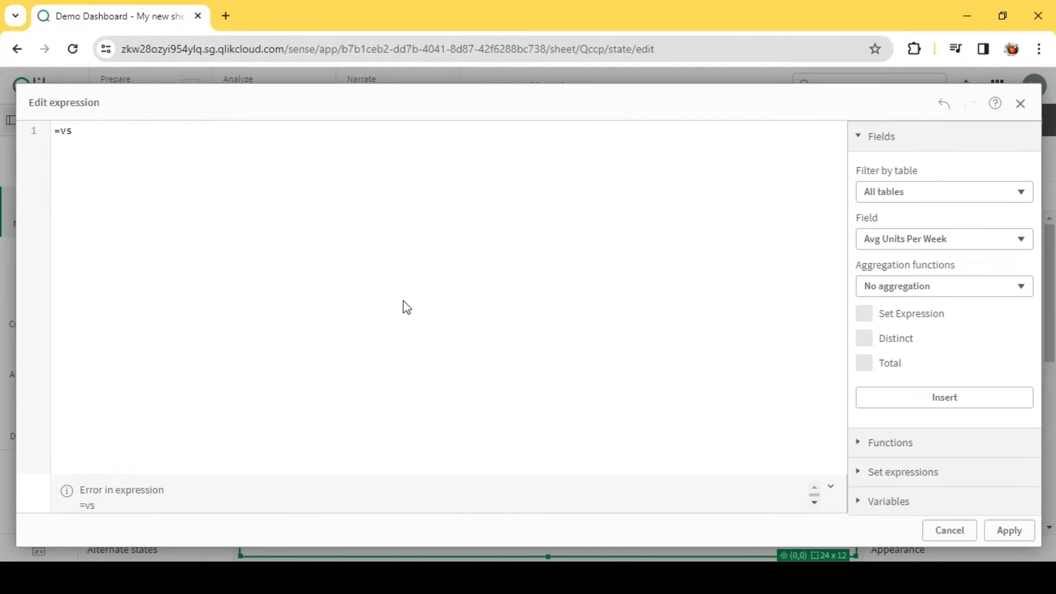
{"action": "key", "text": "Return"}
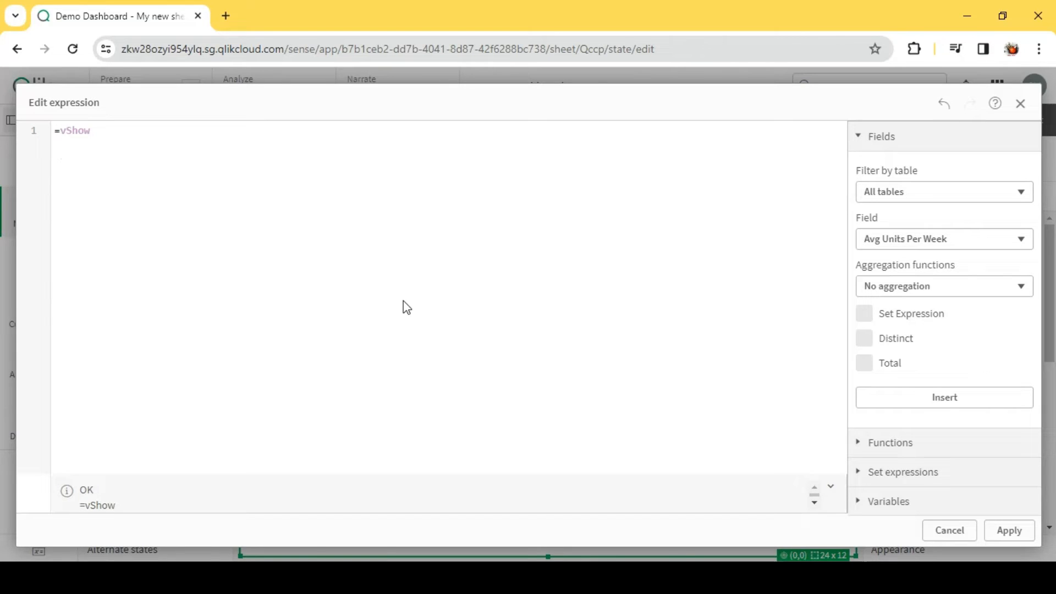
{"action": "key", "text": "BackSpace"}
{"action": "key", "text": "BackSpace"}
{"action": "type", "text": "'A"}
{"action": "key", "text": "ctrl+a"}
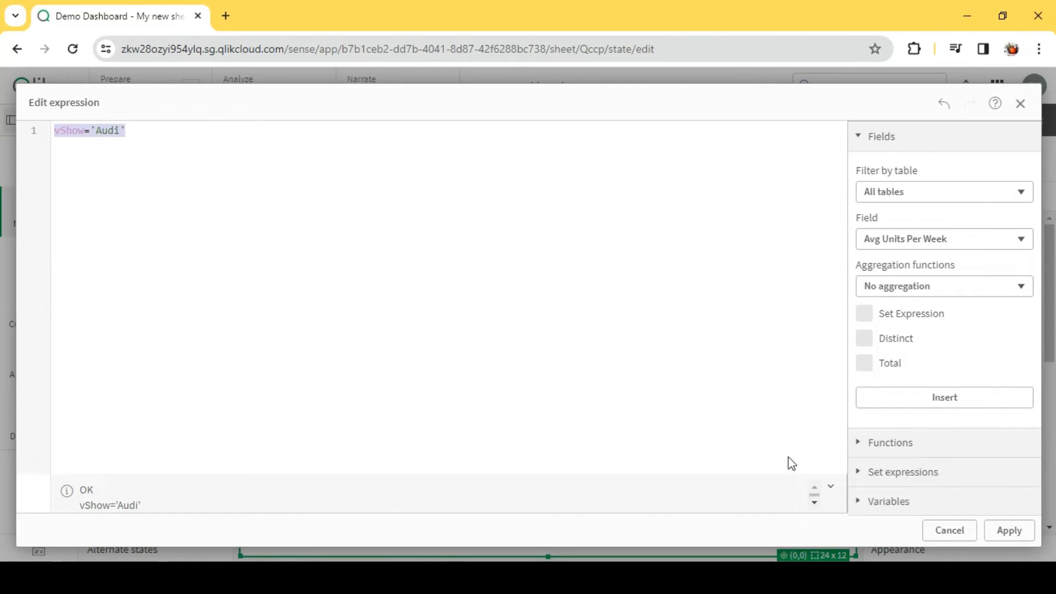
{"action": "left_click", "coordinate": [1009, 530]}
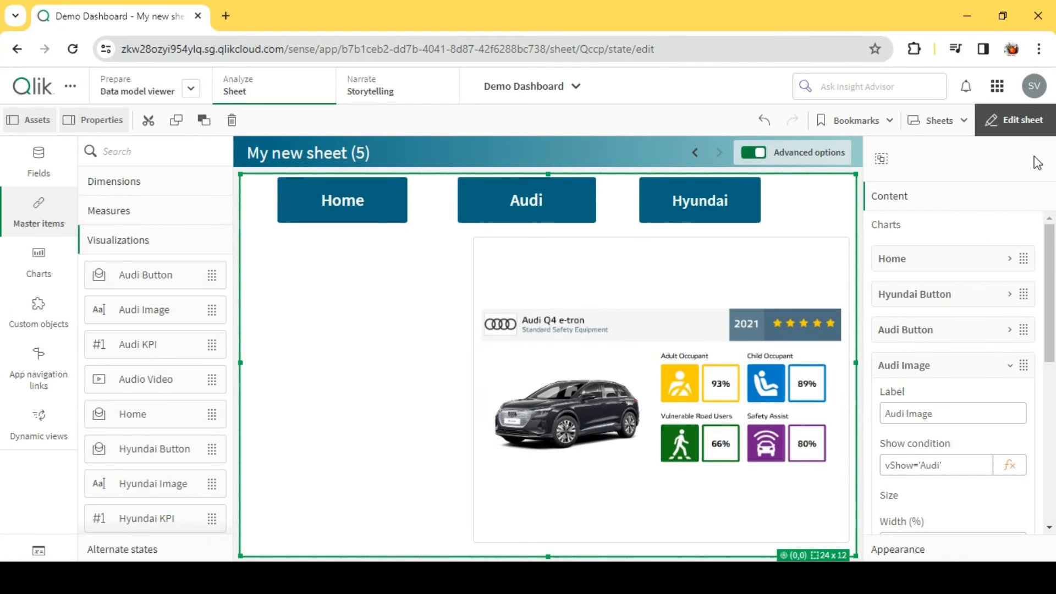
{"action": "left_click", "coordinate": [963, 373]}
- Set the show condition of Hyundai Image to =vShow='Hyundai' by adapting the copied expression
{"action": "left_click", "coordinate": [944, 410]}
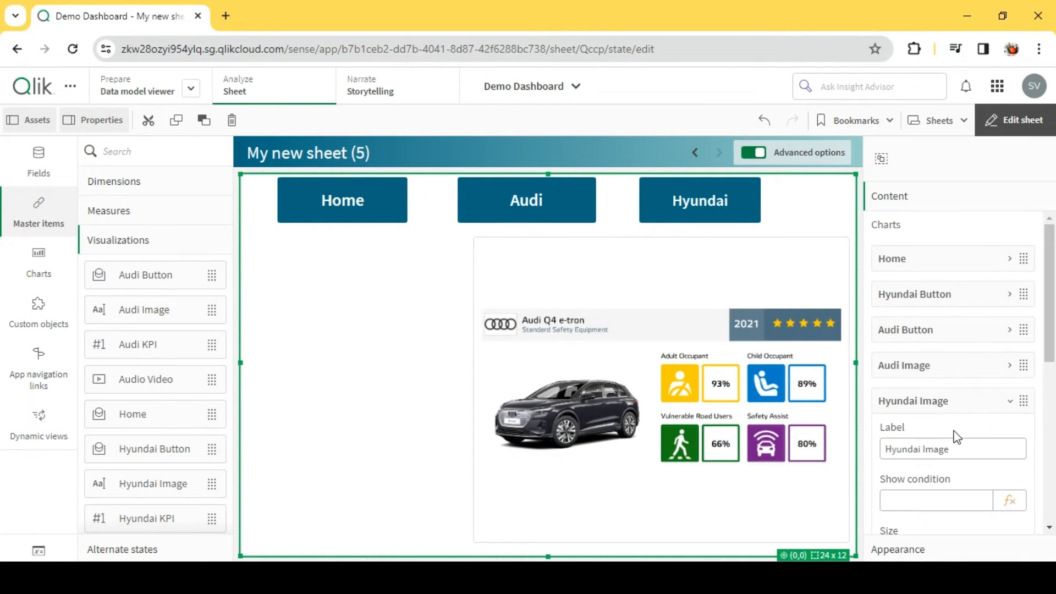
{"action": "left_click", "coordinate": [1011, 502]}
{"action": "type", "text": "vShow='Audi'"}
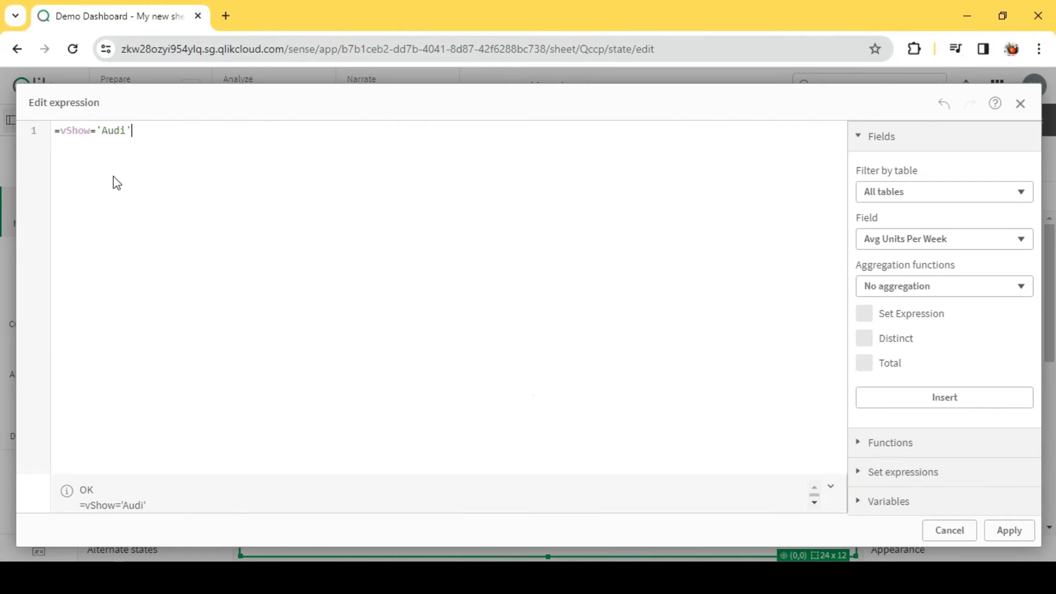
{"action": "double_click", "coordinate": [113, 132]}
{"action": "type", "text": "Hyunda"}
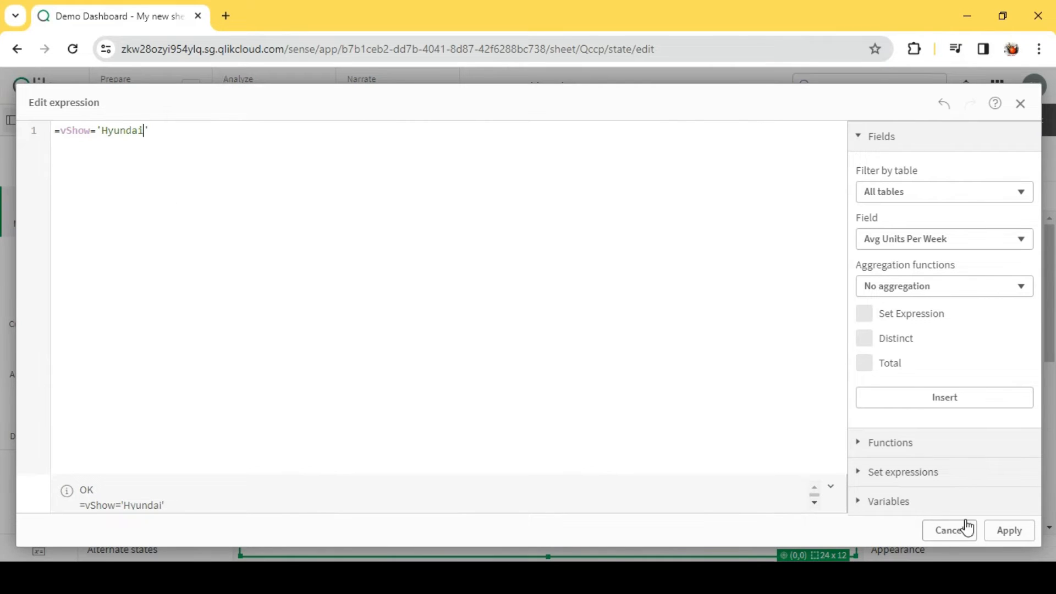
{"action": "left_click", "coordinate": [1014, 530]}
- Leave edit mode and test switching between the two car images with the Hyundai and Audi buttons
{"action": "left_click", "coordinate": [1010, 122]}
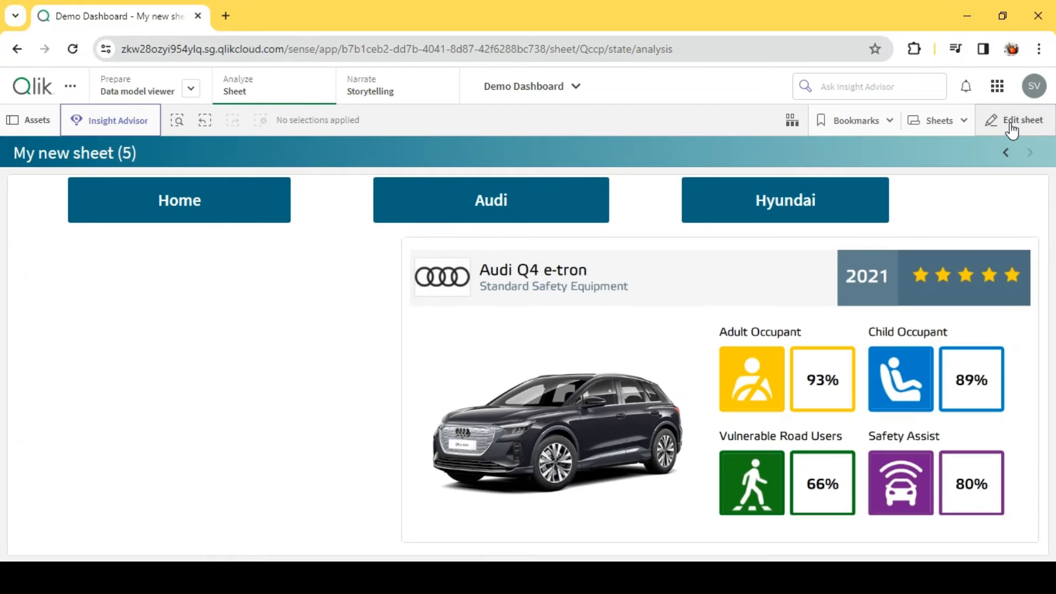
{"action": "left_click", "coordinate": [768, 208]}
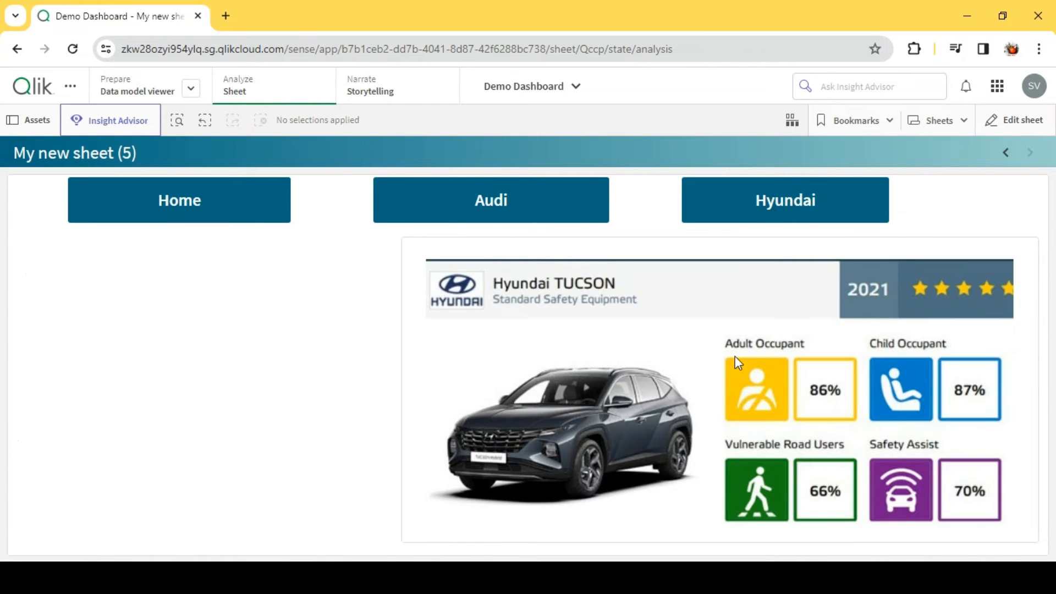
{"action": "left_click", "coordinate": [502, 203]}
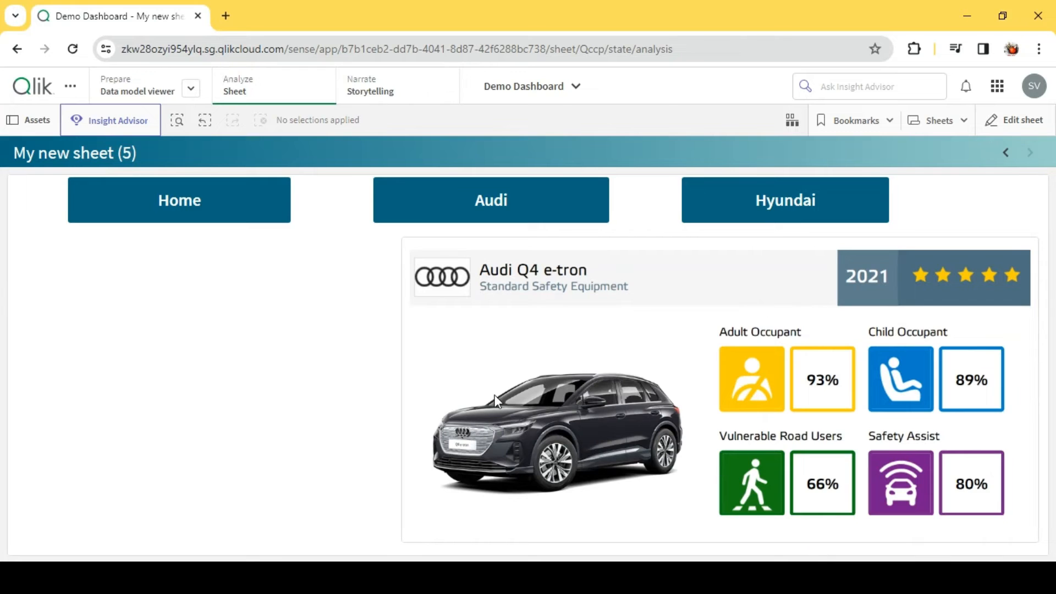
{"action": "left_click", "coordinate": [768, 221]}
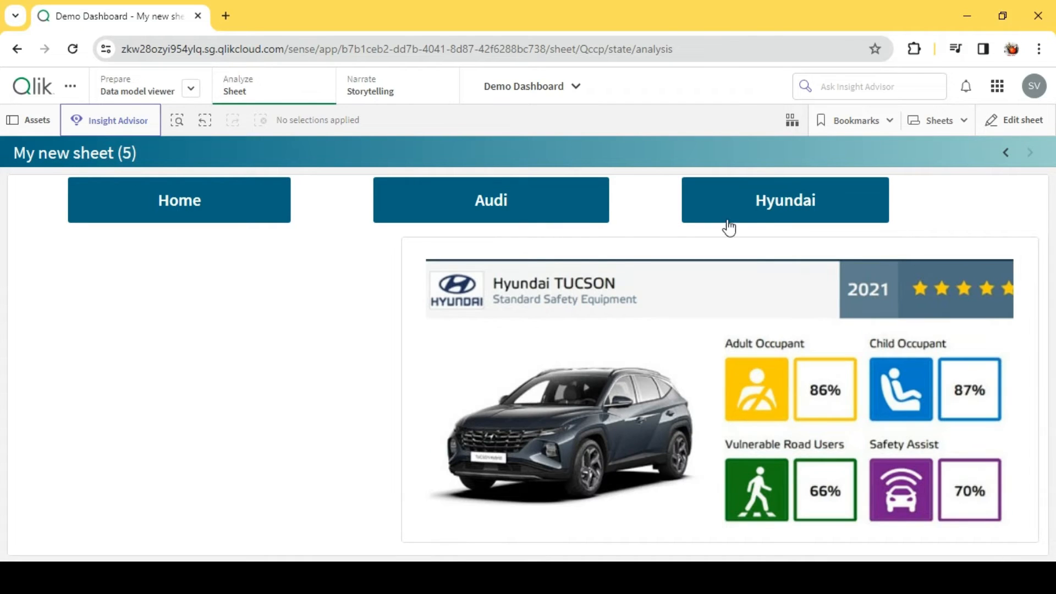
{"action": "left_click", "coordinate": [602, 208]}
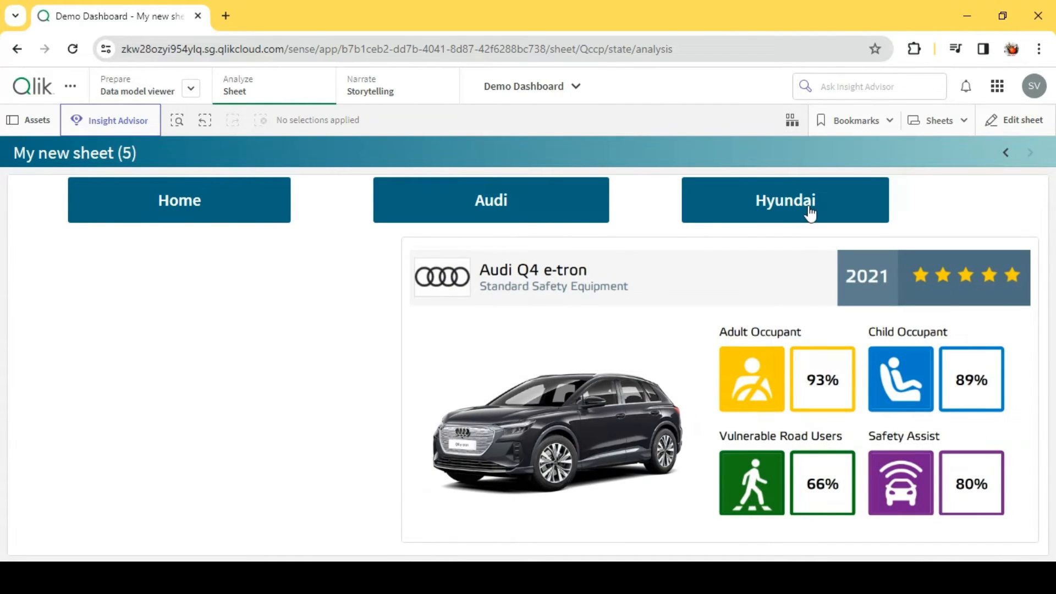
{"action": "left_click", "coordinate": [819, 210]}
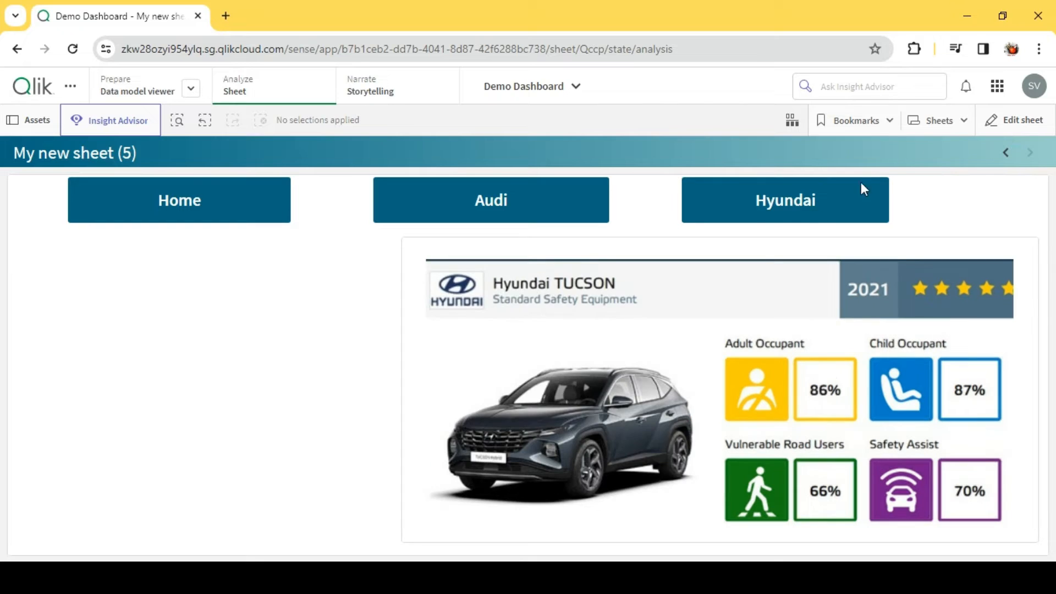
- Return to editing the sheet, add the Audi KPI master item, and fit it beside the car image, just below the Home button
{"action": "left_click", "coordinate": [1022, 122]}
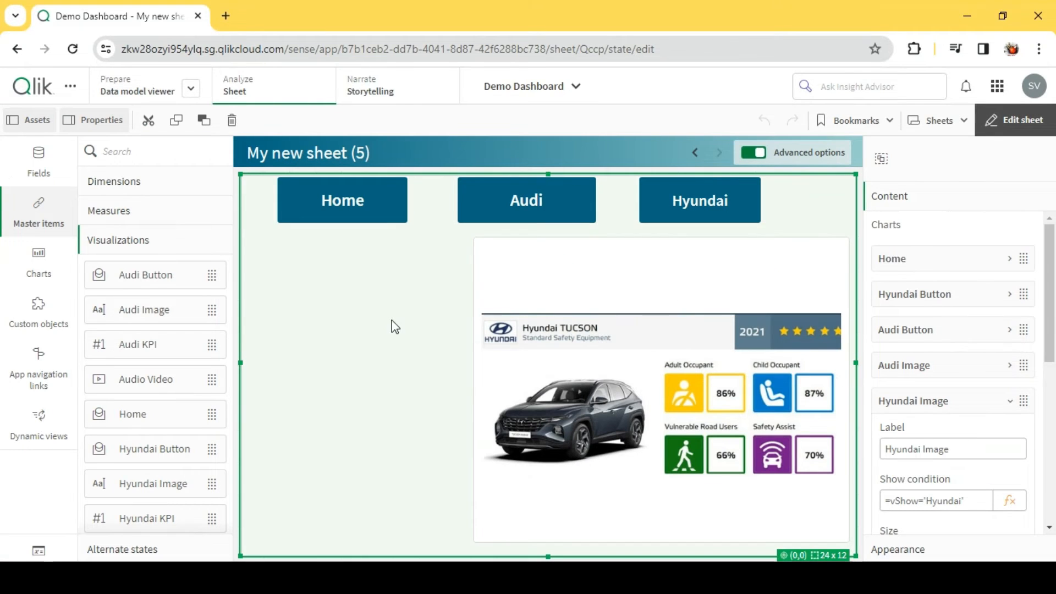
{"action": "left_click", "coordinate": [932, 412]}
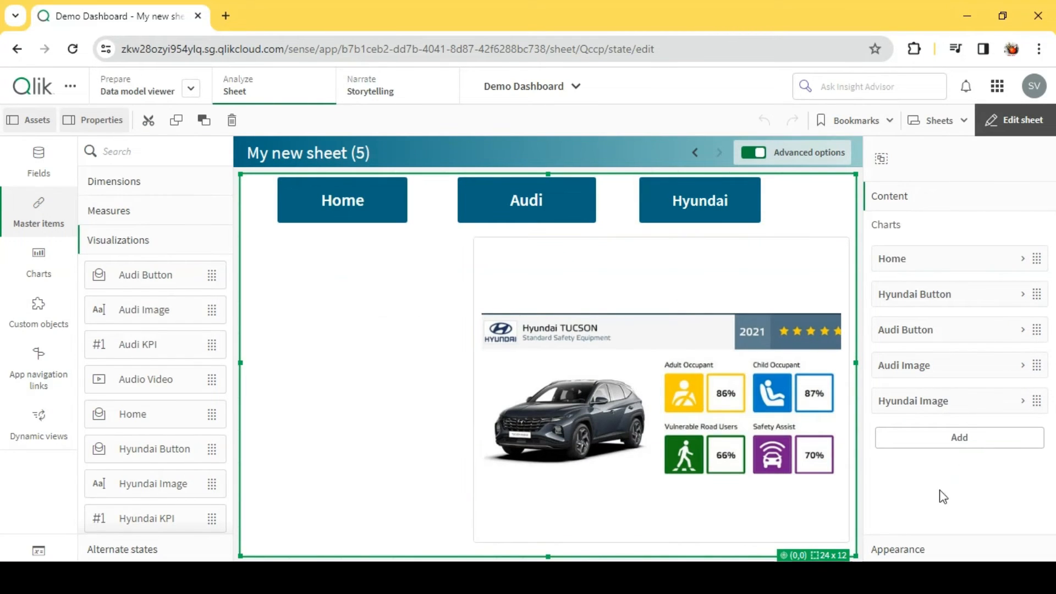
{"action": "left_click", "coordinate": [962, 440]}
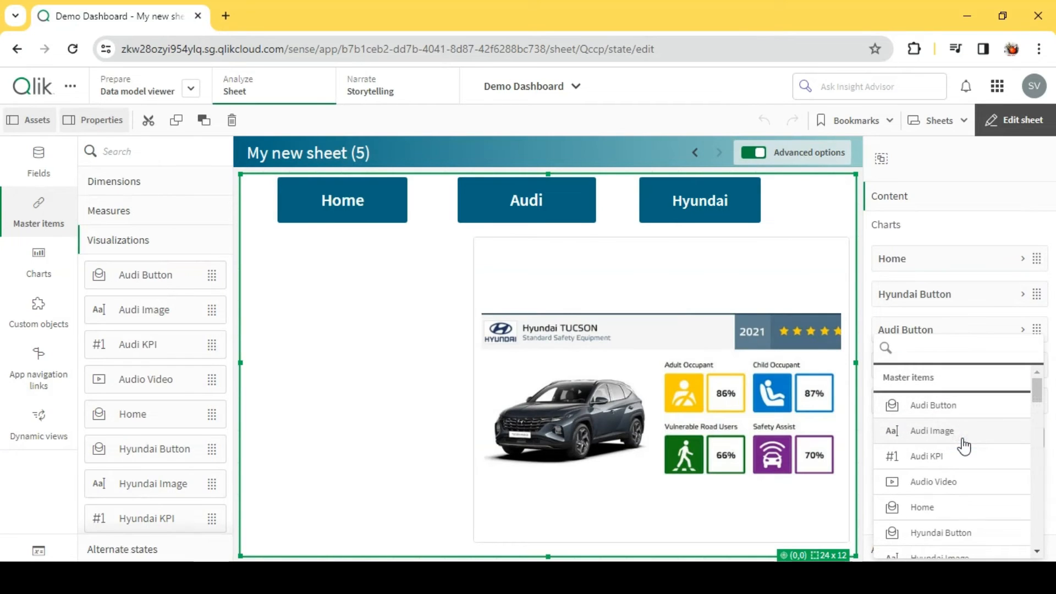
{"action": "left_click", "coordinate": [946, 458]}
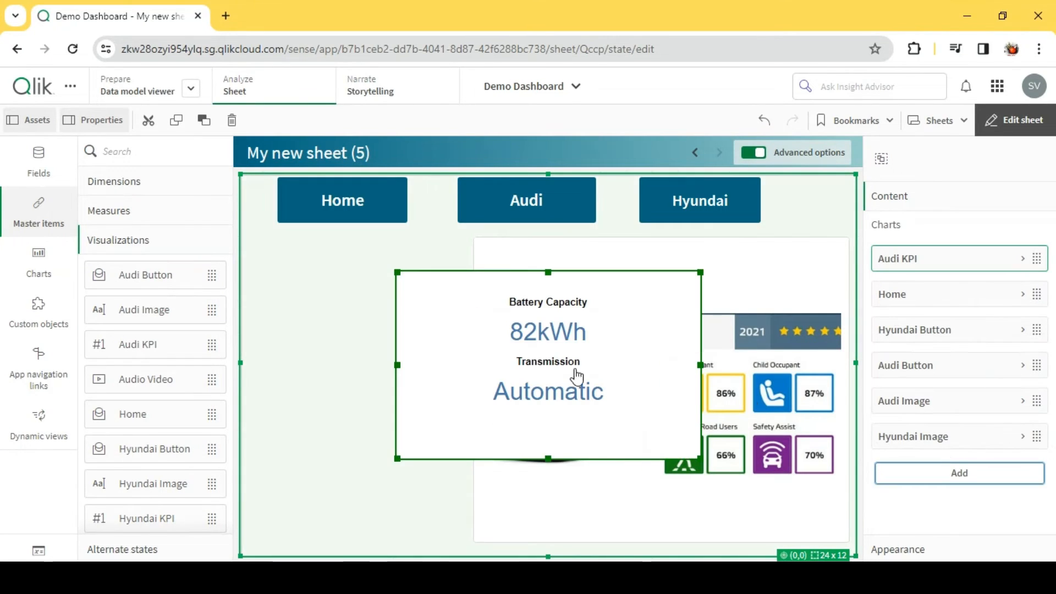
{"action": "left_click_drag", "start_coordinate": [536, 359], "coordinate": [425, 330]}
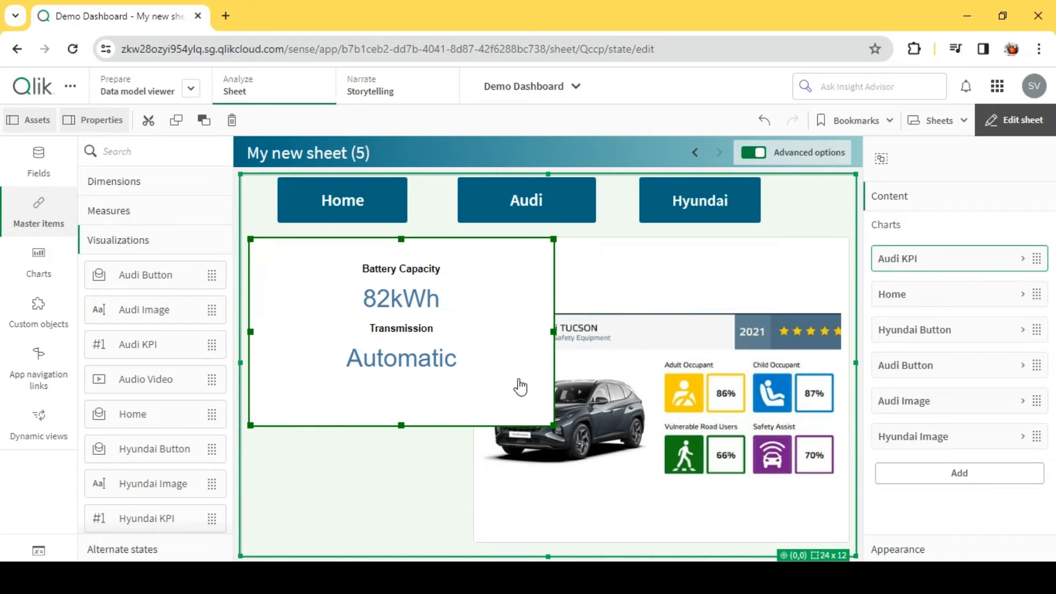
{"action": "left_click_drag", "start_coordinate": [248, 238], "coordinate": [307, 285]}
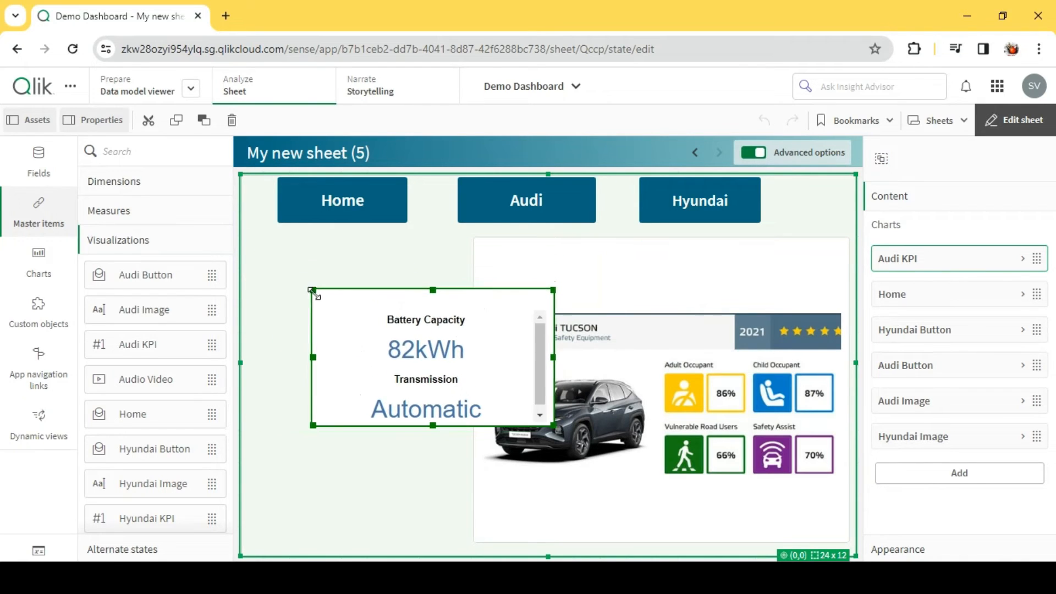
{"action": "left_click_drag", "start_coordinate": [403, 351], "coordinate": [342, 299]}
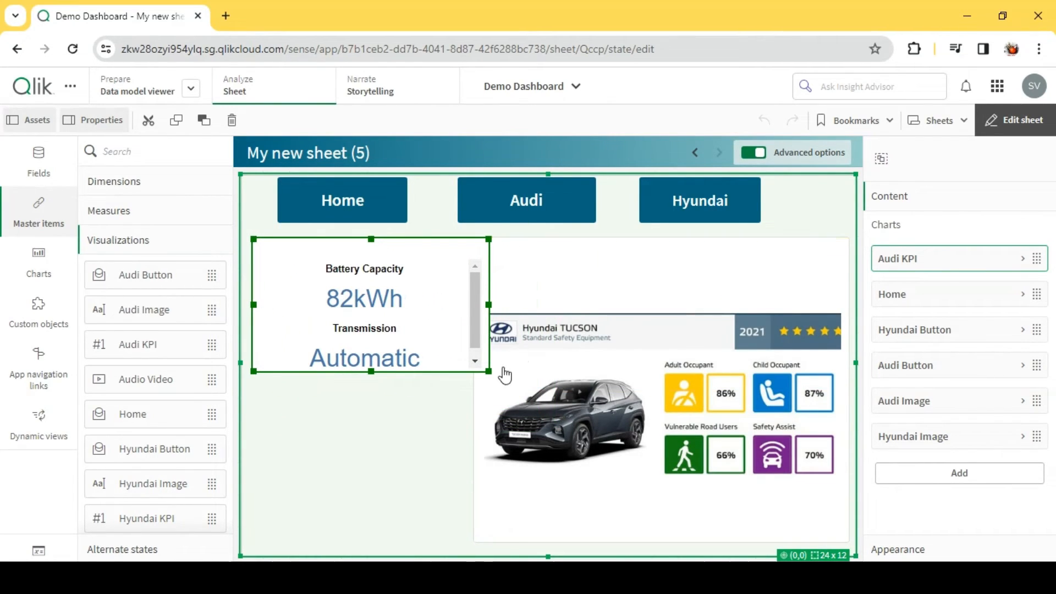
{"action": "left_click_drag", "start_coordinate": [488, 372], "coordinate": [461, 361]}
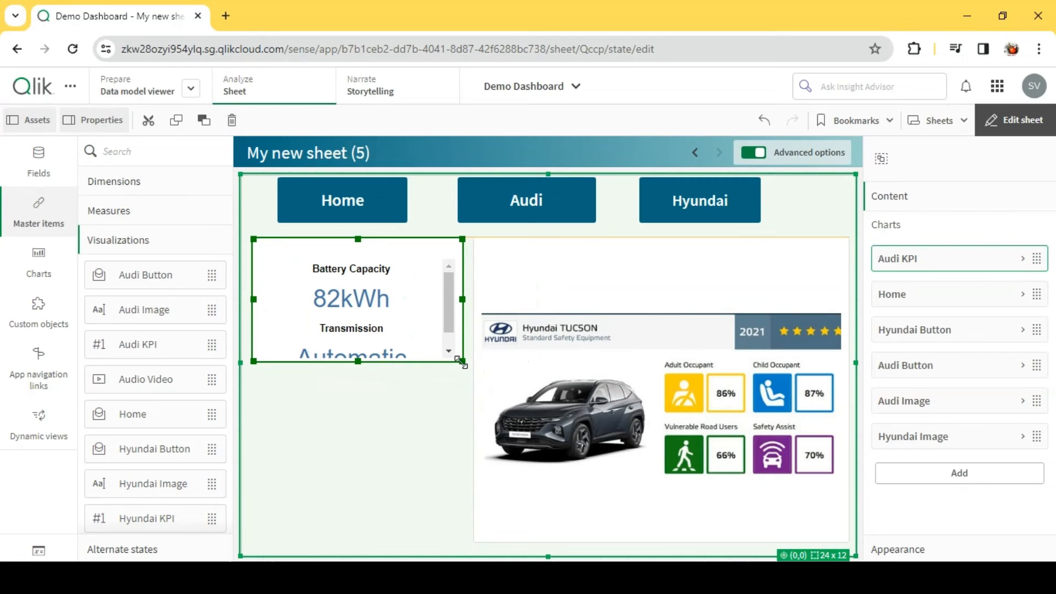
{"action": "left_click", "coordinate": [407, 423]}
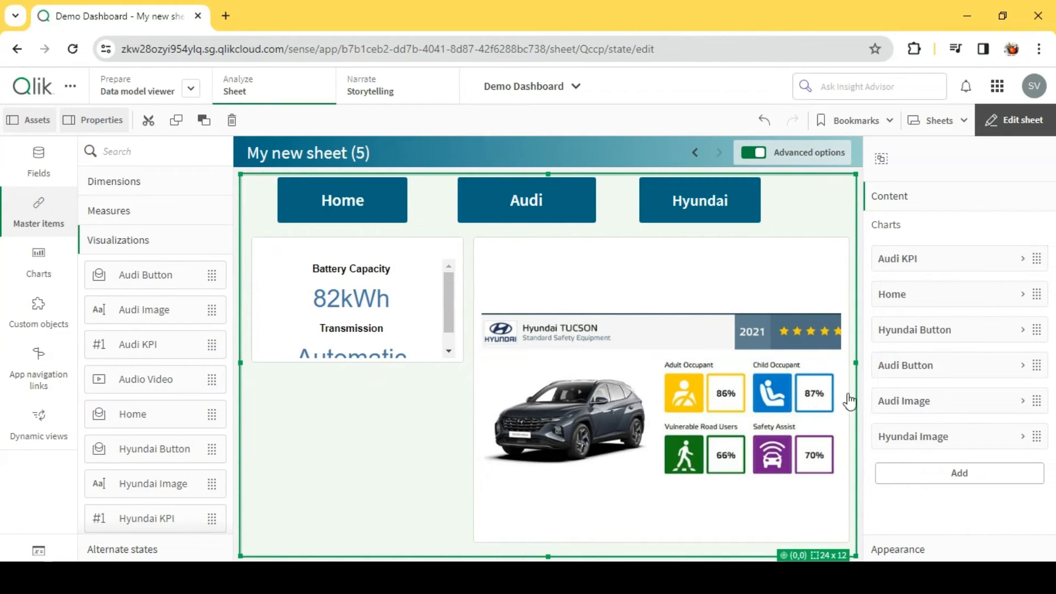
- Move Audi KPI to the end of the container's chart order and set its show condition to vShow='Audi'
{"action": "left_click_drag", "start_coordinate": [935, 269], "coordinate": [935, 440]}
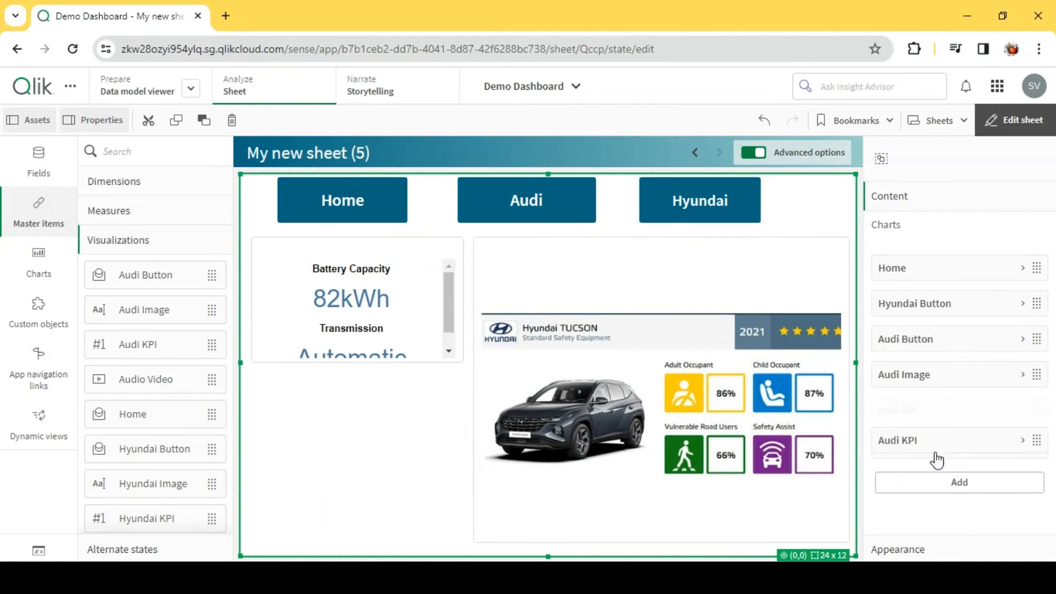
{"action": "left_click", "coordinate": [936, 443]}
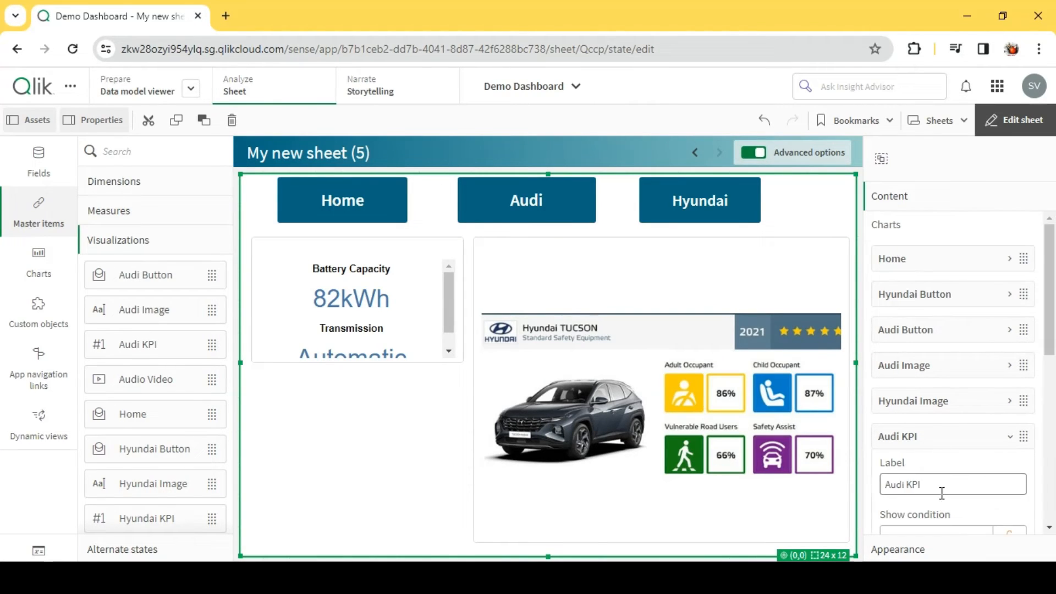
{"action": "scroll", "coordinate": [935, 435], "scroll_direction": "down", "scroll_amount": 3}
{"action": "left_click", "coordinate": [929, 408]}
{"action": "type", "text": "vShow='Audi'"}
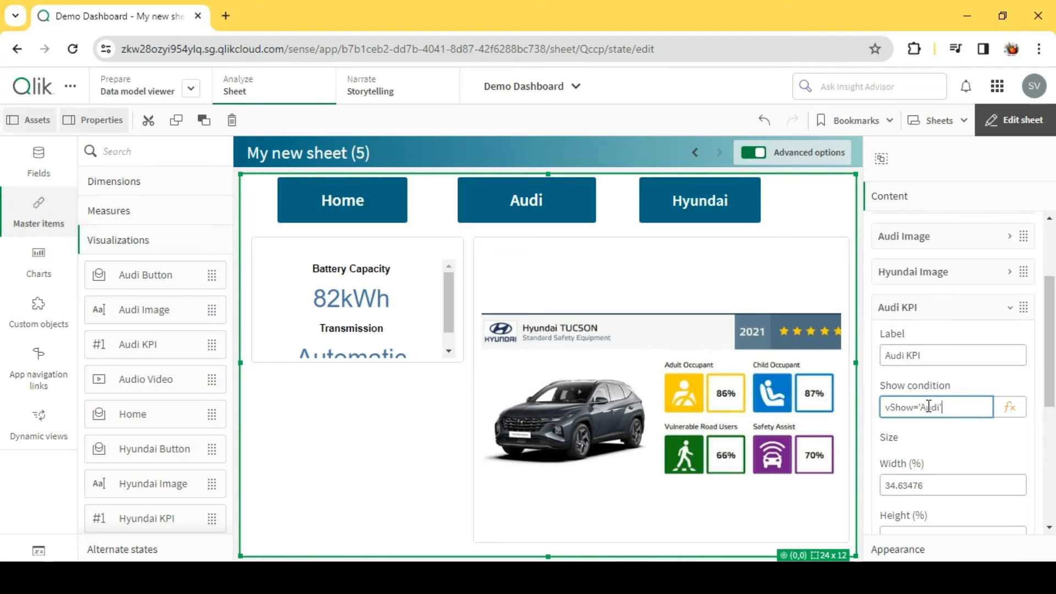
{"action": "left_click", "coordinate": [931, 306]}
- Leave edit mode and check that the Audi button displays the Audi KPI together with the Audi image
{"action": "left_click", "coordinate": [543, 202]}
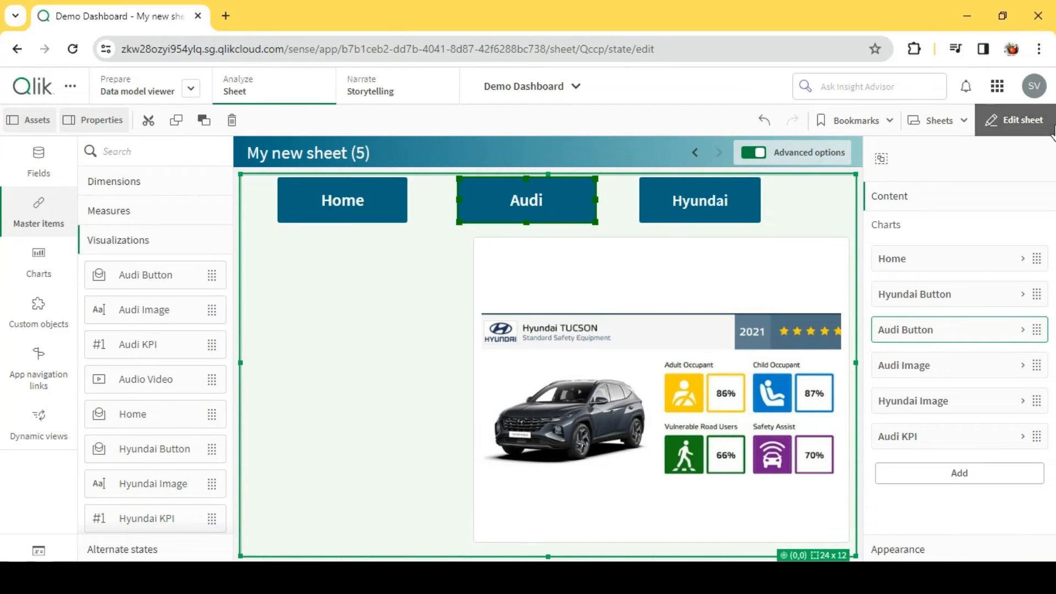
{"action": "left_click", "coordinate": [1014, 121]}
{"action": "left_click", "coordinate": [514, 218]}
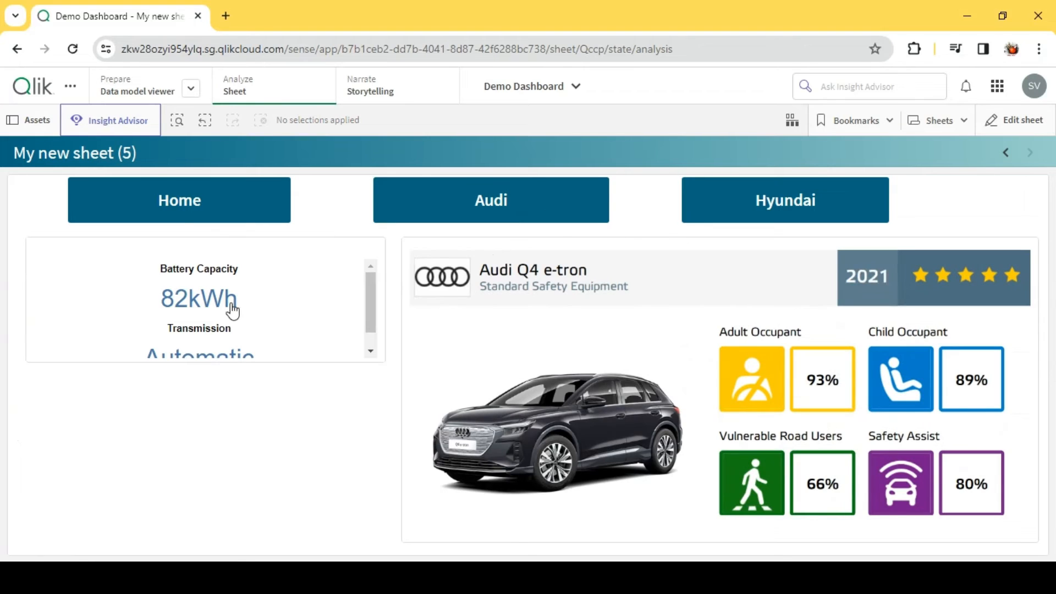
- Return to editing, add the Hyundai KPI master item, and place it over the Audi KPI at about the same size
{"action": "left_click", "coordinate": [1015, 120]}
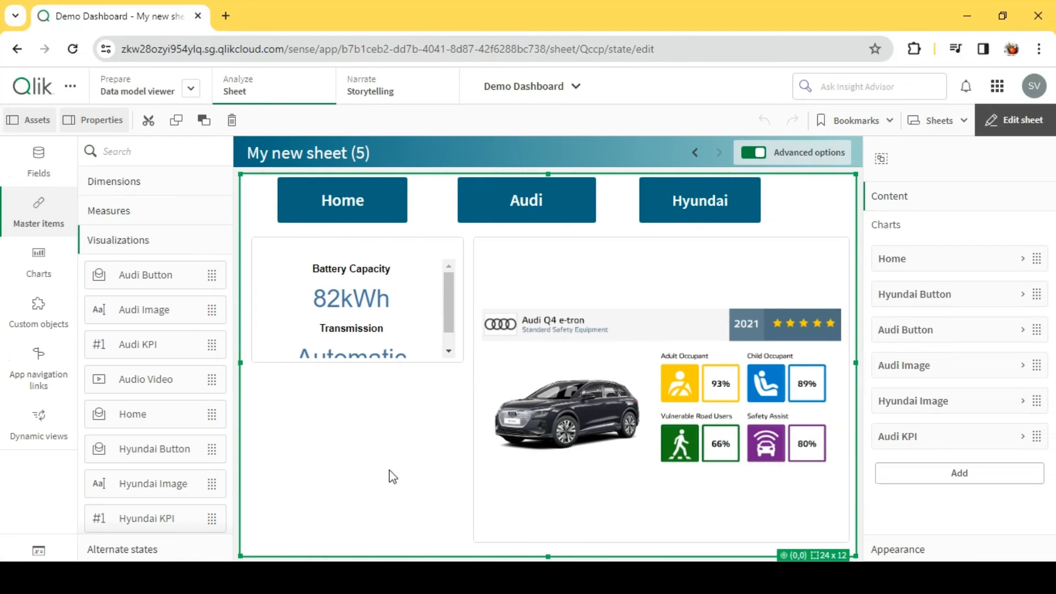
{"action": "left_click", "coordinate": [952, 476]}
{"action": "scroll", "coordinate": [957, 443], "scroll_direction": "down", "scroll_amount": 2}
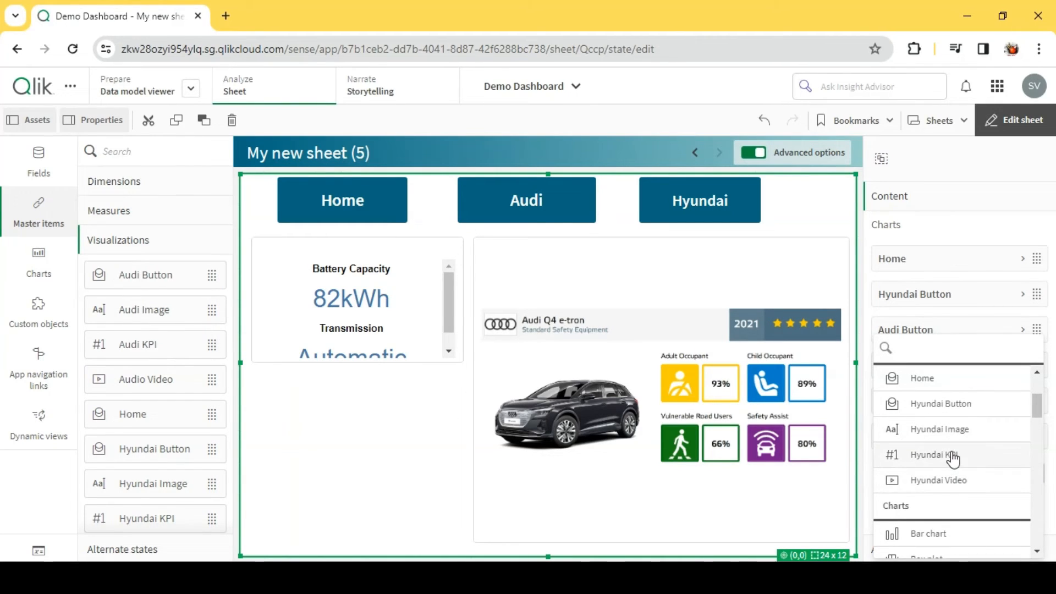
{"action": "left_click", "coordinate": [954, 456]}
{"action": "left_click_drag", "start_coordinate": [493, 387], "coordinate": [416, 440]}
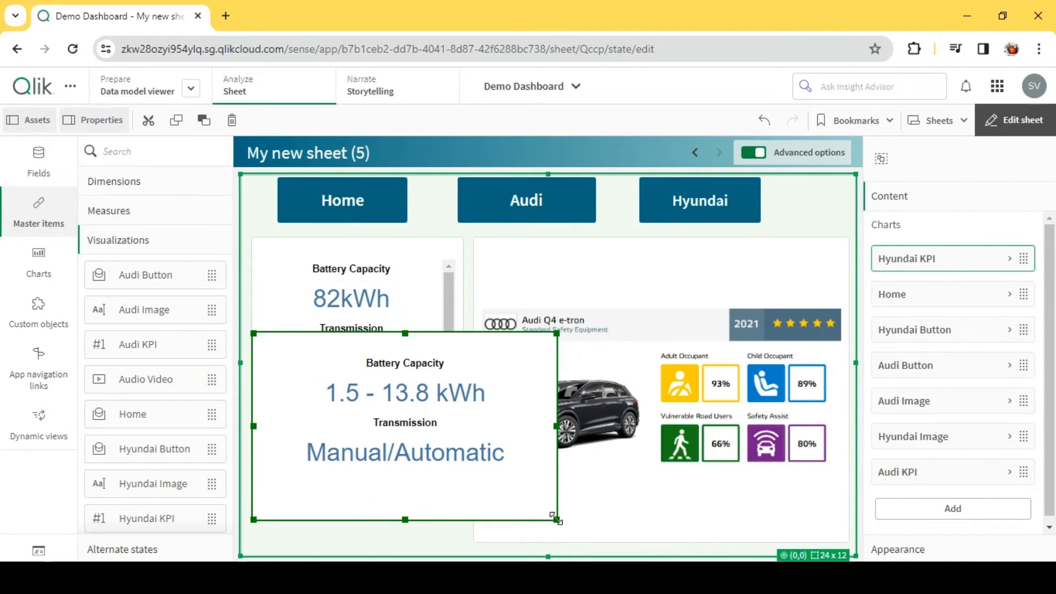
{"action": "left_click_drag", "start_coordinate": [557, 517], "coordinate": [462, 489]}
{"action": "left_click_drag", "start_coordinate": [401, 454], "coordinate": [369, 360]}
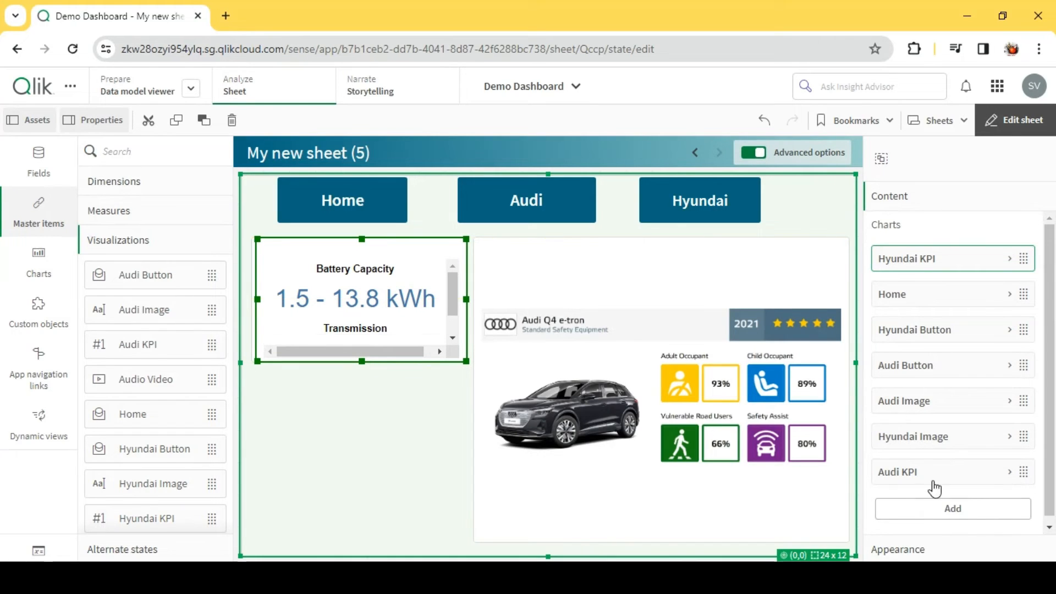
- Move Hyundai KPI to the end of the container's chart order and set its show condition to vShow='Hyundai'
{"action": "left_click_drag", "start_coordinate": [927, 267], "coordinate": [935, 480]}
{"action": "scroll", "coordinate": [939, 479], "scroll_direction": "down", "scroll_amount": 2}
{"action": "left_click", "coordinate": [939, 443]}
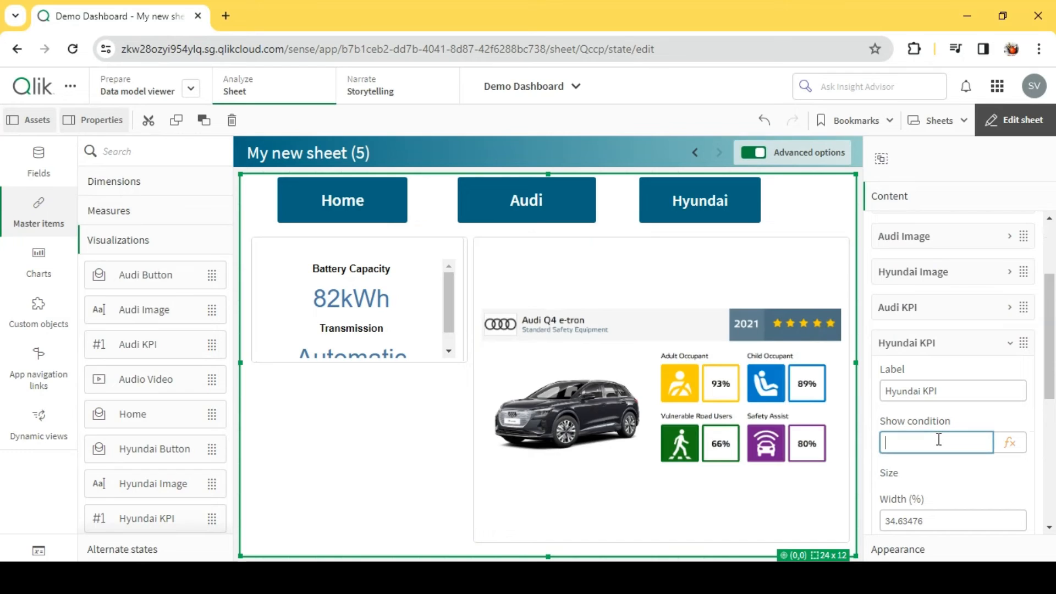
{"action": "type", "text": "vShow='Audi'"}
{"action": "type", "text": "Hyu"}
{"action": "left_click", "coordinate": [971, 470]}
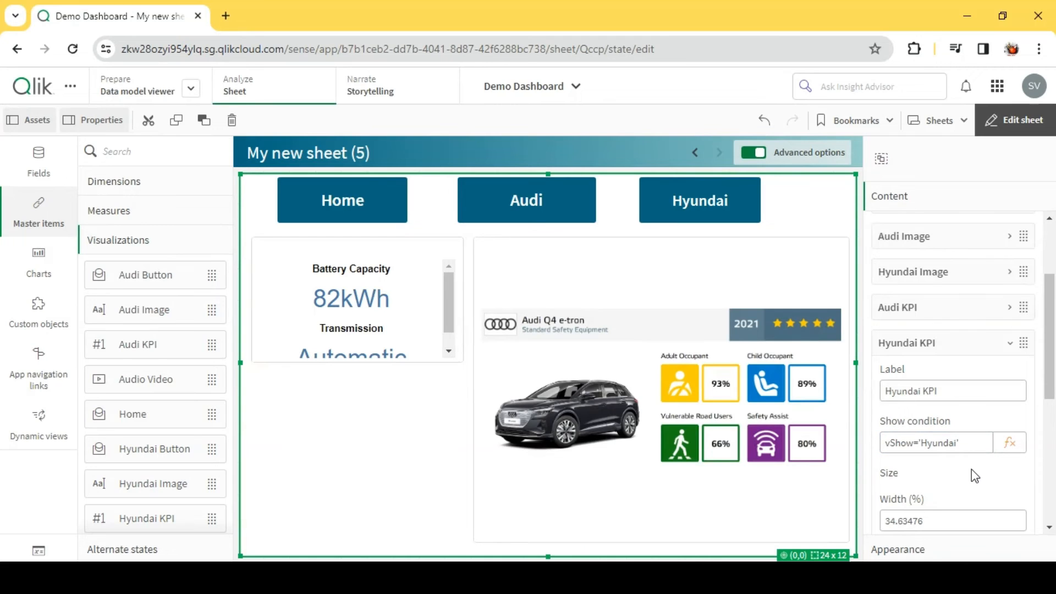
{"action": "left_click", "coordinate": [918, 345]}
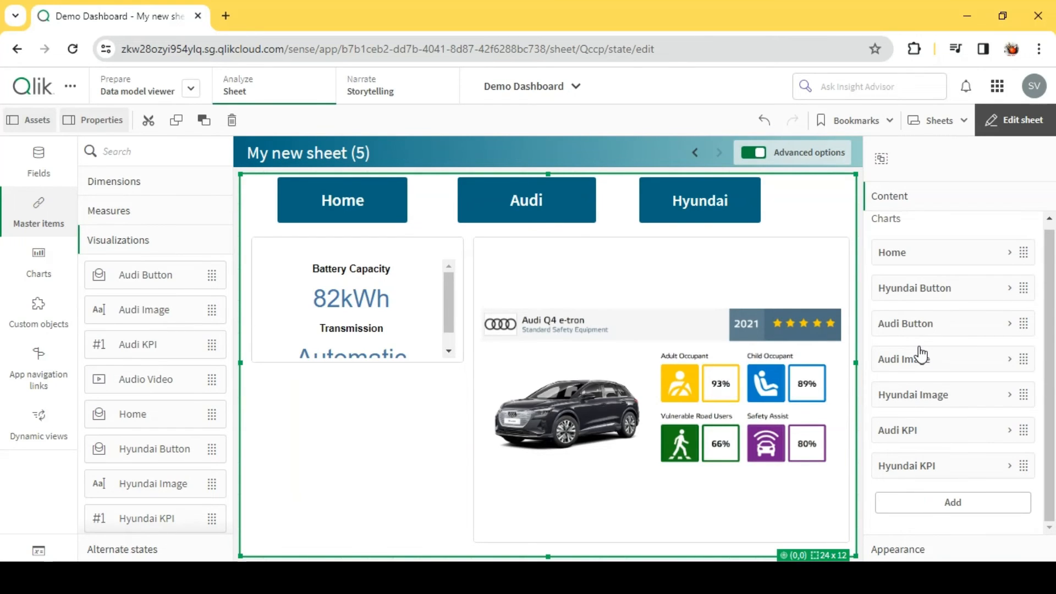
- Leave edit mode and check that the Hyundai button displays the Hyundai KPI together with the Hyundai image
{"action": "left_click", "coordinate": [992, 123]}
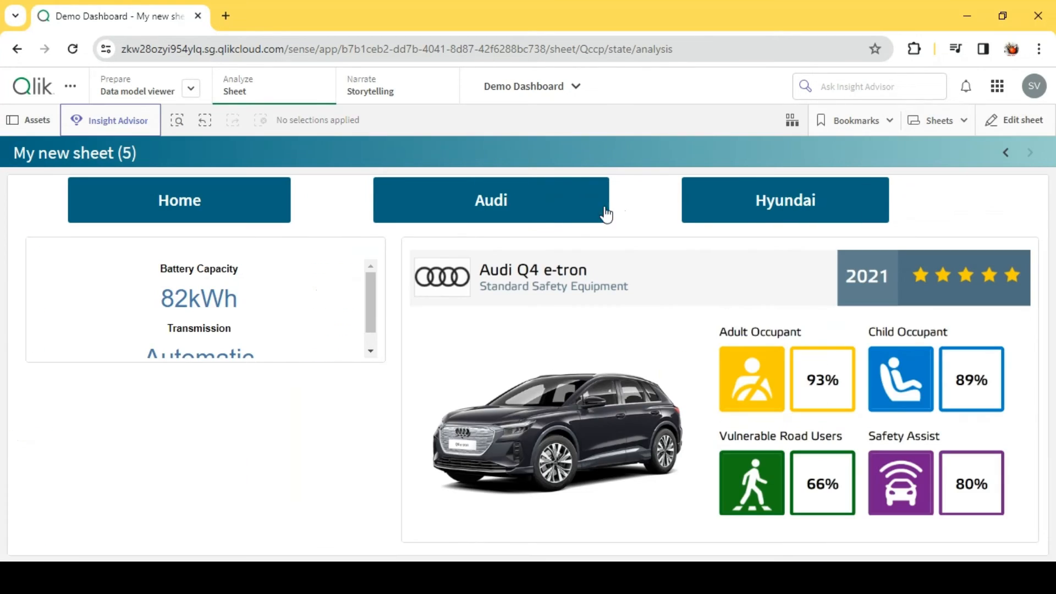
{"action": "left_click", "coordinate": [797, 205]}
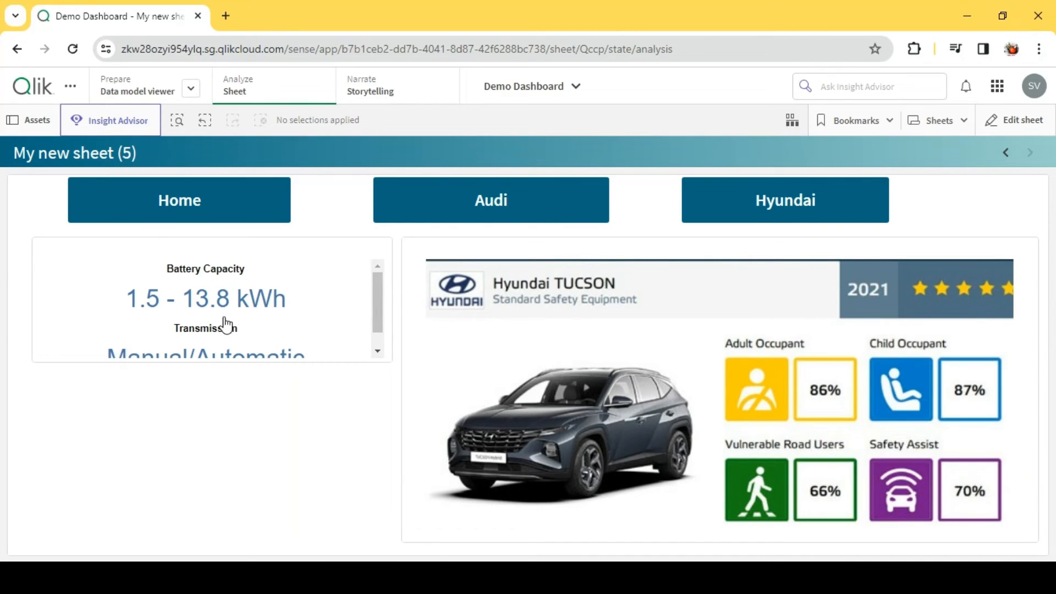
- Return to editing the sheet and look through the container's addable items and the Qlik Dashboard bundle for the video player object
{"action": "left_click", "coordinate": [1034, 121]}
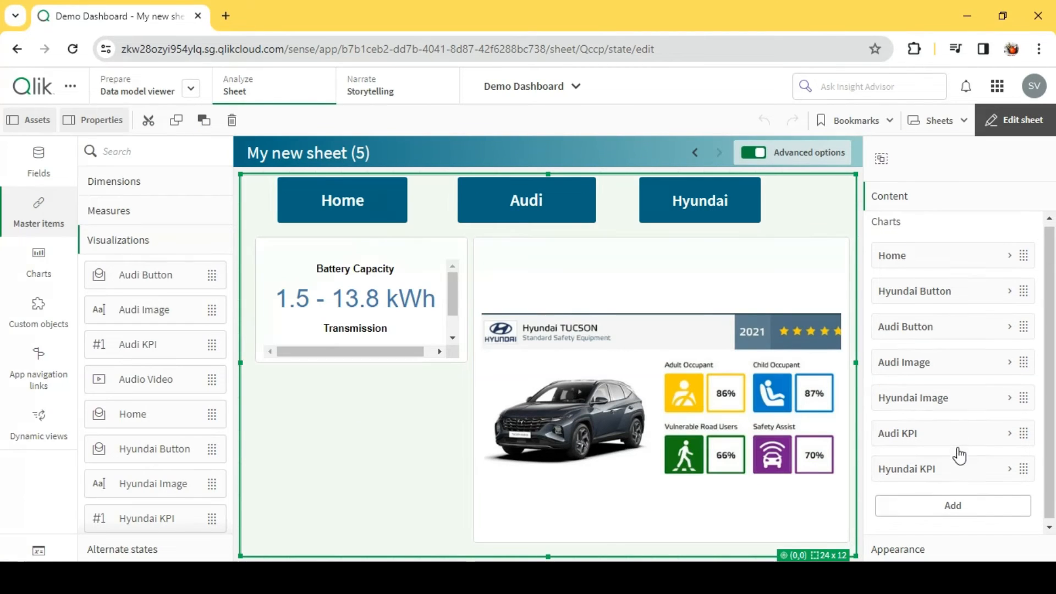
{"action": "left_click", "coordinate": [952, 505]}
{"action": "scroll", "coordinate": [982, 427], "scroll_direction": "down", "scroll_amount": 5}
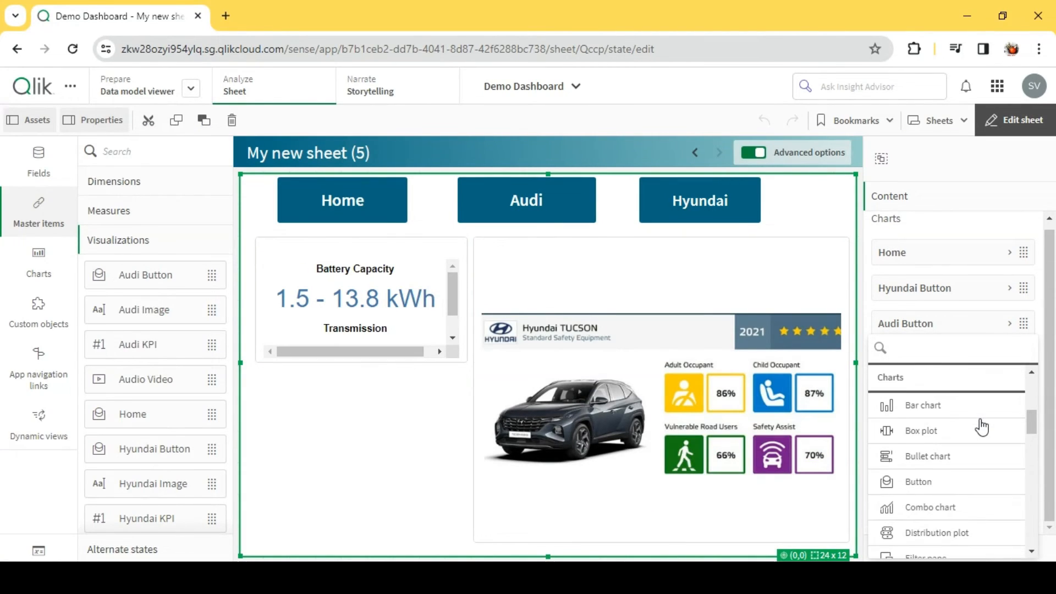
{"action": "scroll", "coordinate": [982, 426], "scroll_direction": "up", "scroll_amount": 2}
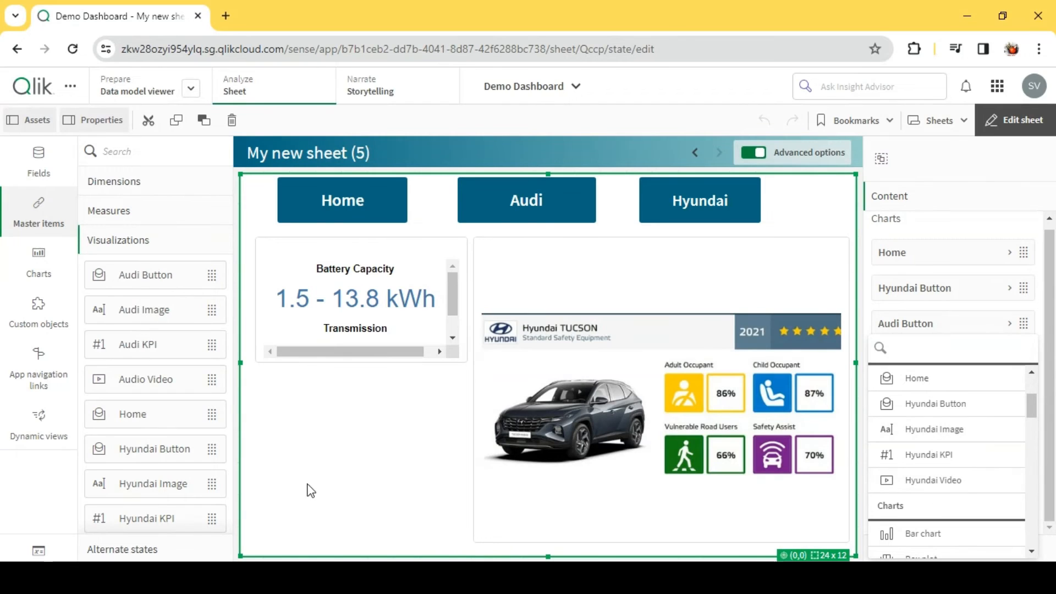
{"action": "left_click", "coordinate": [41, 299]}
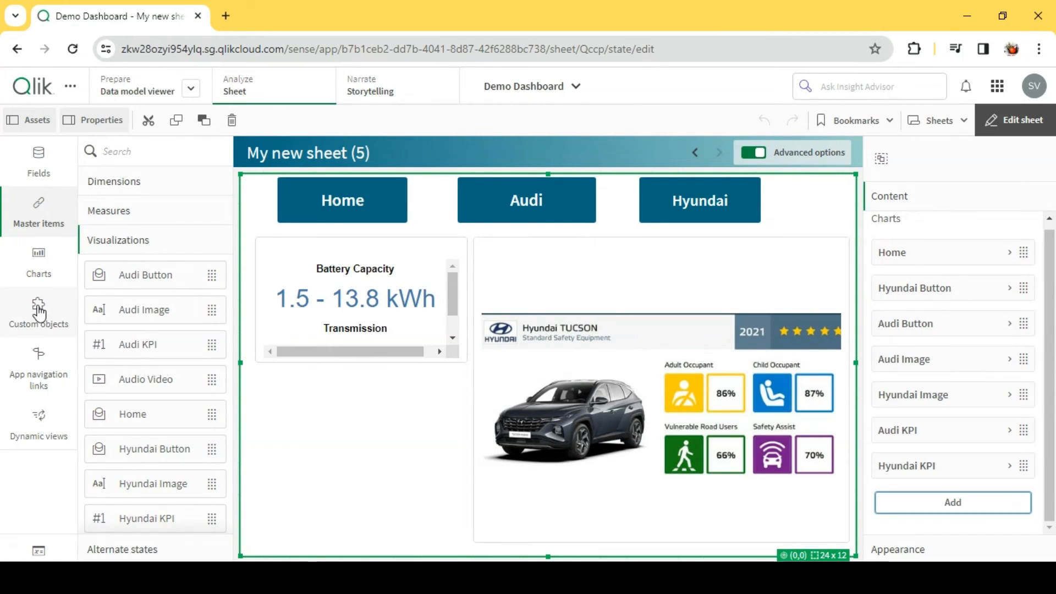
{"action": "left_click", "coordinate": [38, 308]}
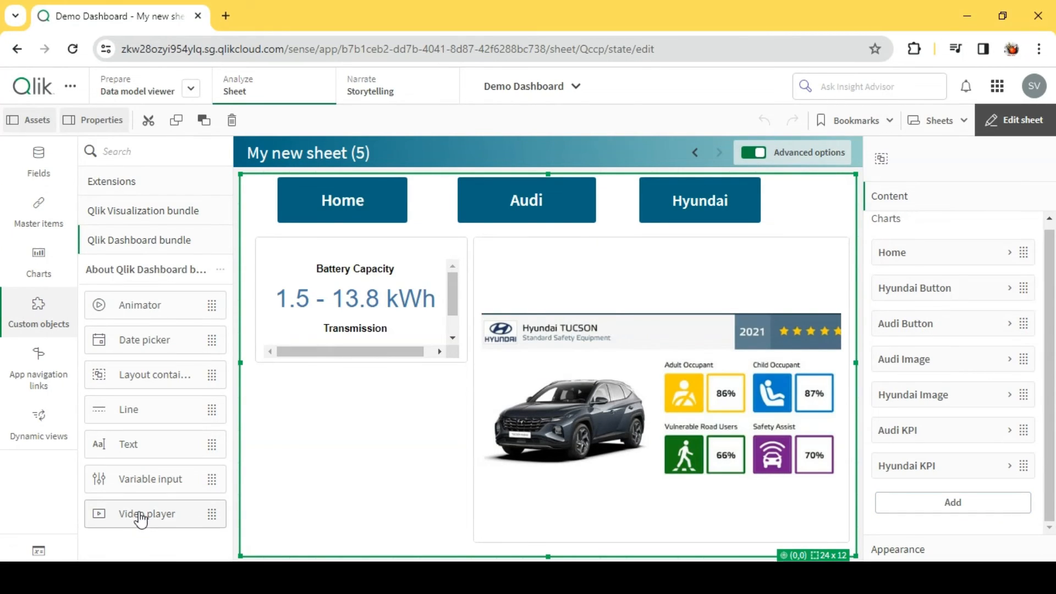
{"action": "mouse_move", "coordinate": [141, 520]}
{"action": "left_mouse_down"}
{"action": "mouse_move", "coordinate": [330, 462]}
{"action": "mouse_move", "coordinate": [137, 500]}
{"action": "mouse_move", "coordinate": [140, 530]}
{"action": "left_mouse_up"}
- Add the Audio Video master item to the container and fit it below the KPI, about 34.6% wide and 44.3% high
{"action": "left_click", "coordinate": [938, 504]}
{"action": "scroll", "coordinate": [957, 484], "scroll_direction": "down", "scroll_amount": 3}
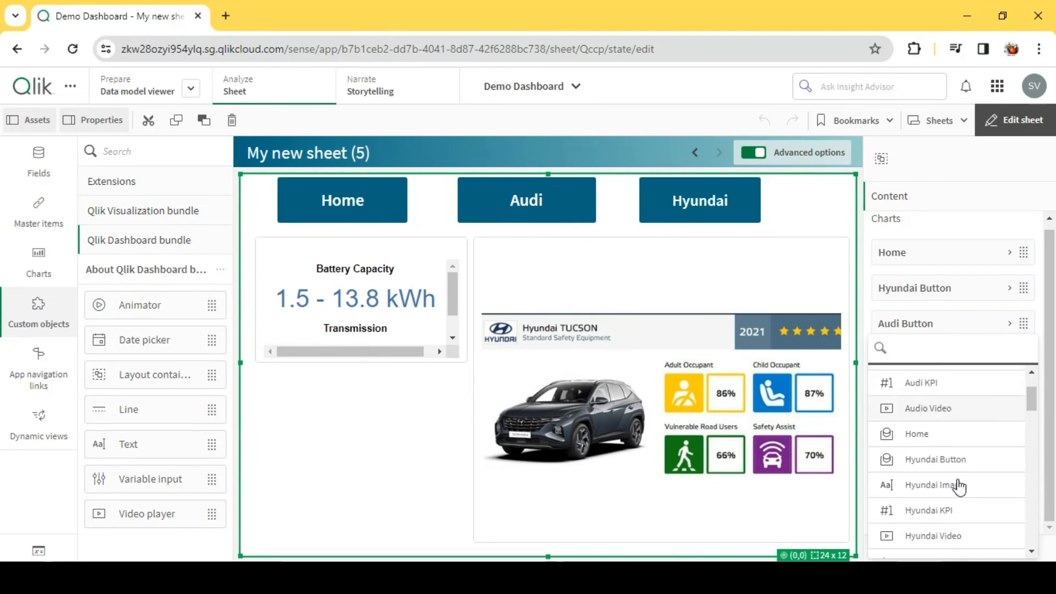
{"action": "scroll", "coordinate": [950, 487], "scroll_direction": "up", "scroll_amount": 3}
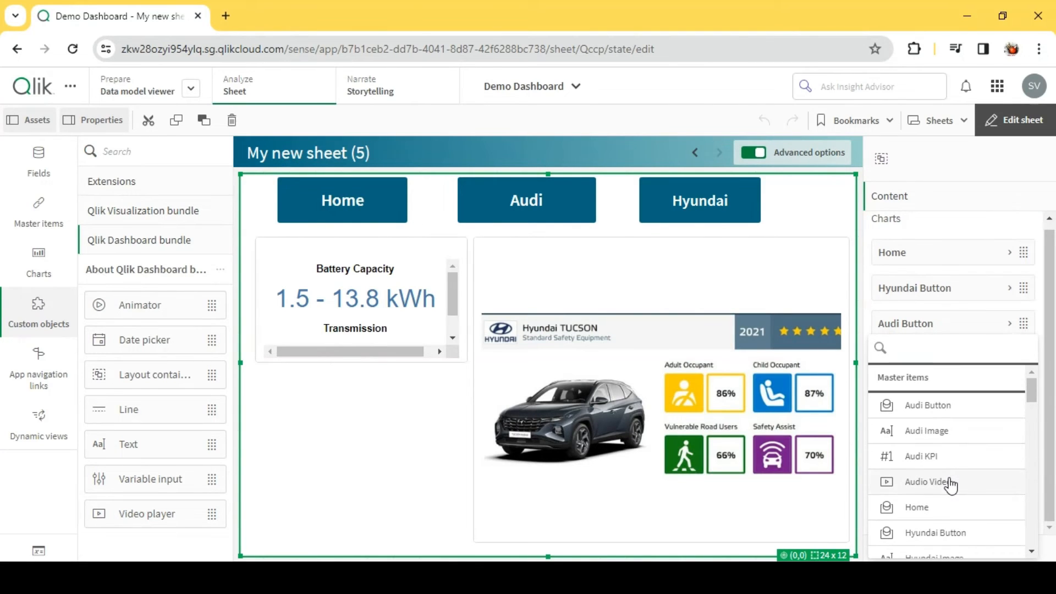
{"action": "left_click", "coordinate": [950, 482]}
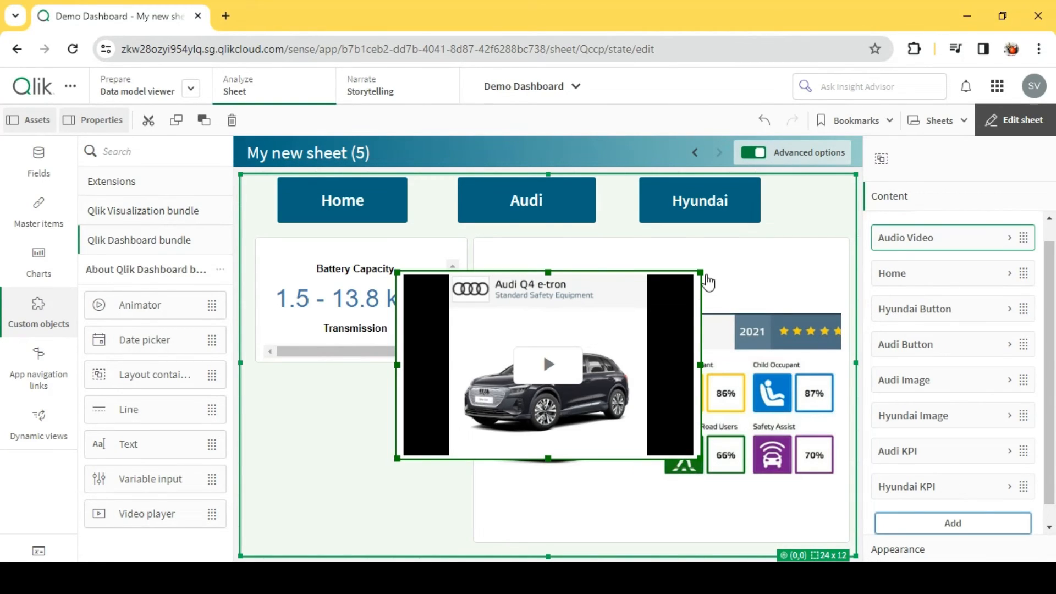
{"action": "left_click_drag", "start_coordinate": [700, 271], "coordinate": [608, 313]}
{"action": "left_click_drag", "start_coordinate": [560, 344], "coordinate": [418, 398]}
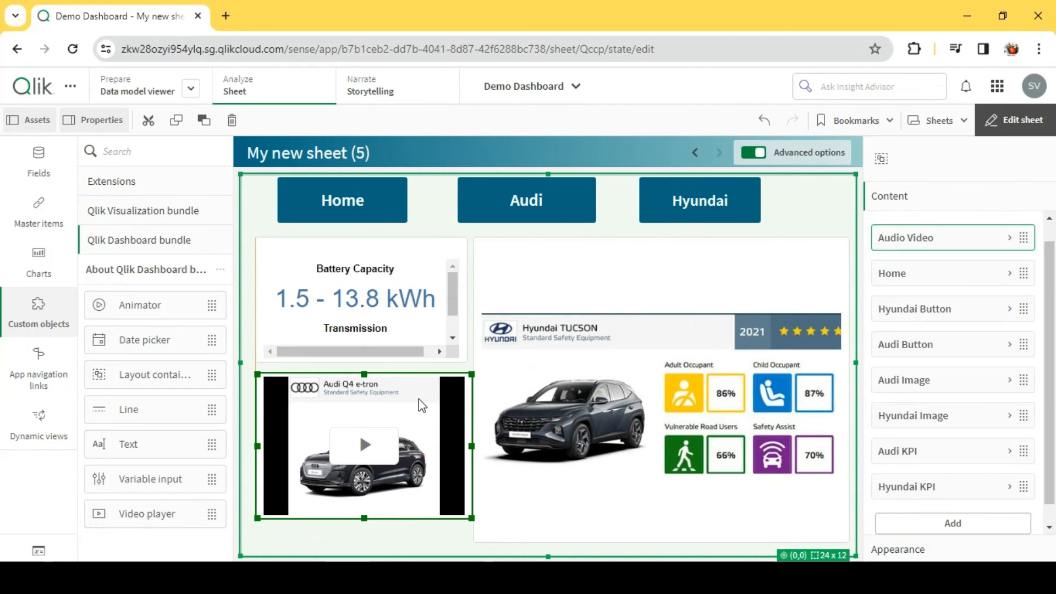
{"action": "left_click_drag", "start_coordinate": [472, 374], "coordinate": [467, 377]}
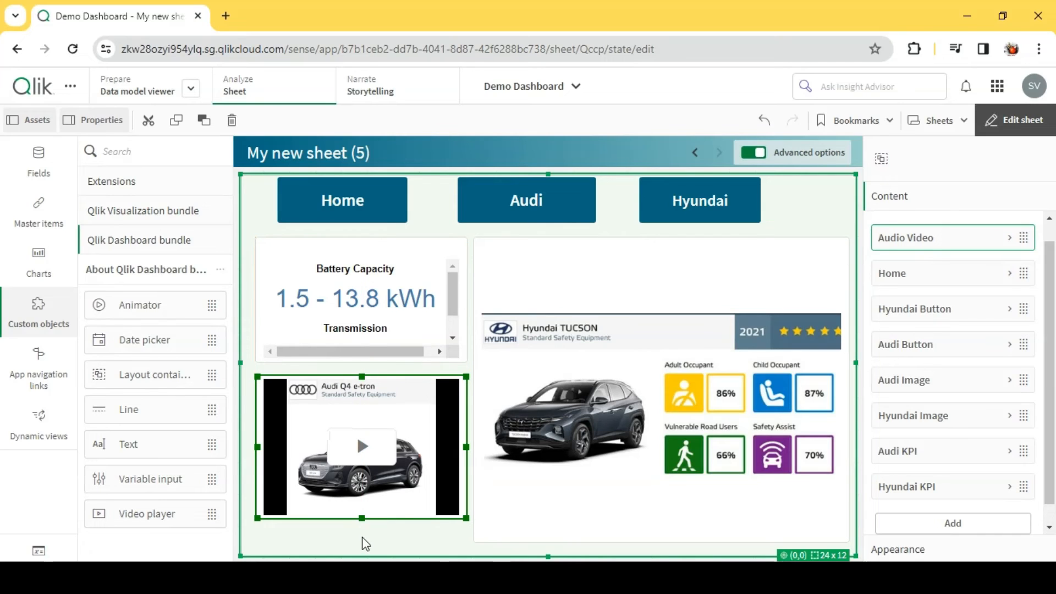
{"action": "left_click_drag", "start_coordinate": [363, 518], "coordinate": [363, 541]}
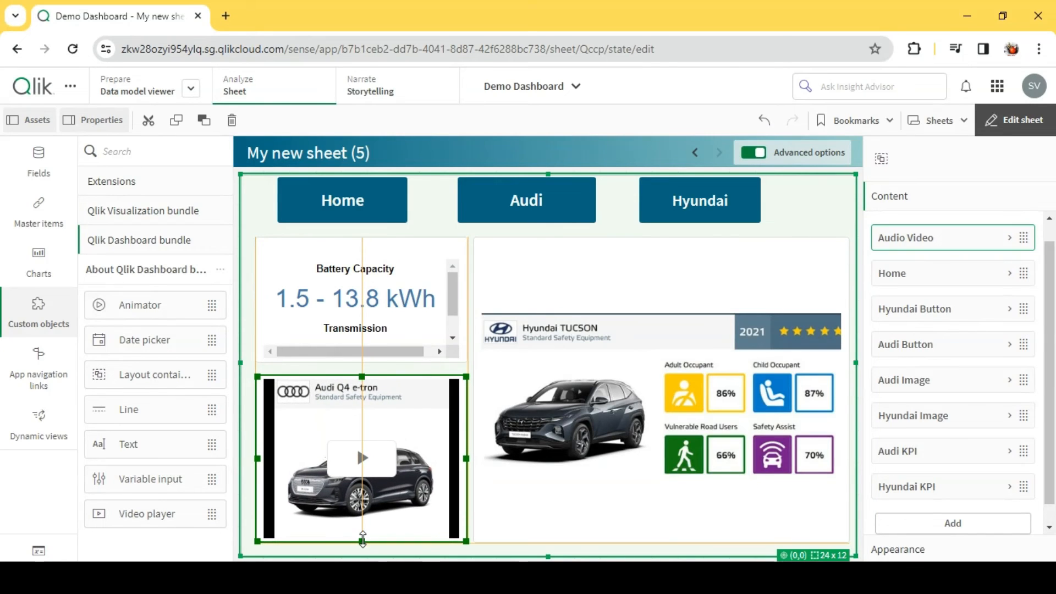
- Move Audio Video to the end of the container's chart order and set its show condition to vShow='Audi'
{"action": "scroll", "coordinate": [957, 489], "scroll_direction": "down", "scroll_amount": 1}
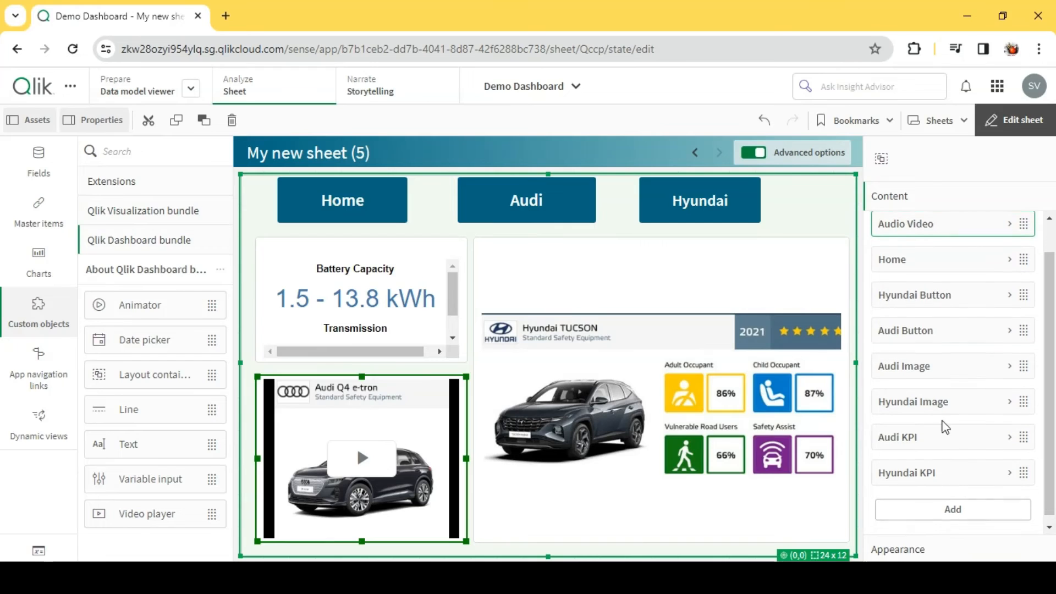
{"action": "left_click_drag", "start_coordinate": [942, 235], "coordinate": [913, 514]}
{"action": "left_click", "coordinate": [964, 503]}
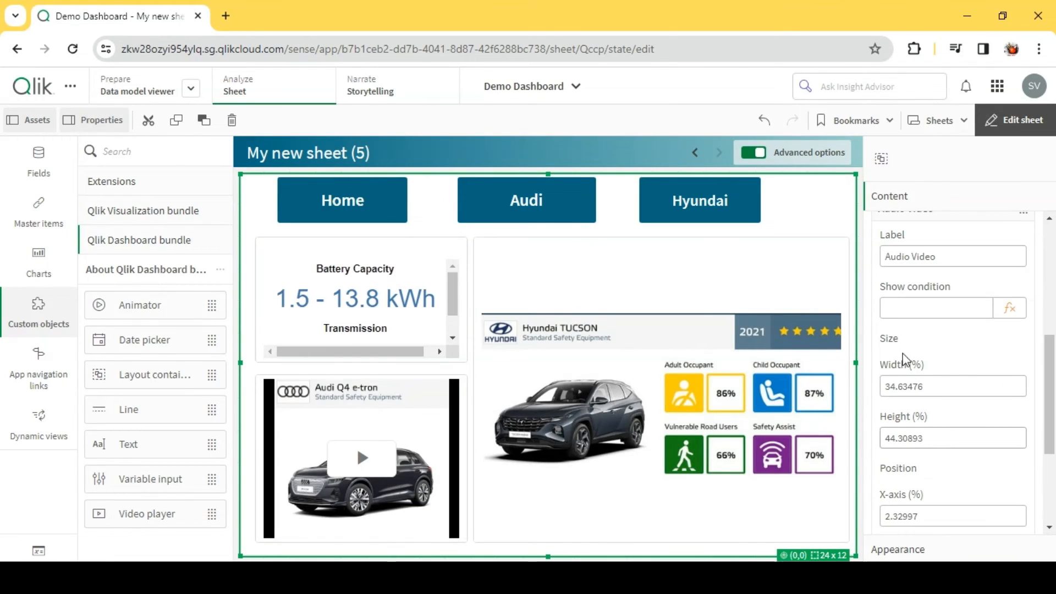
{"action": "left_click", "coordinate": [906, 308]}
{"action": "type", "text": "vShow='Audi'"}
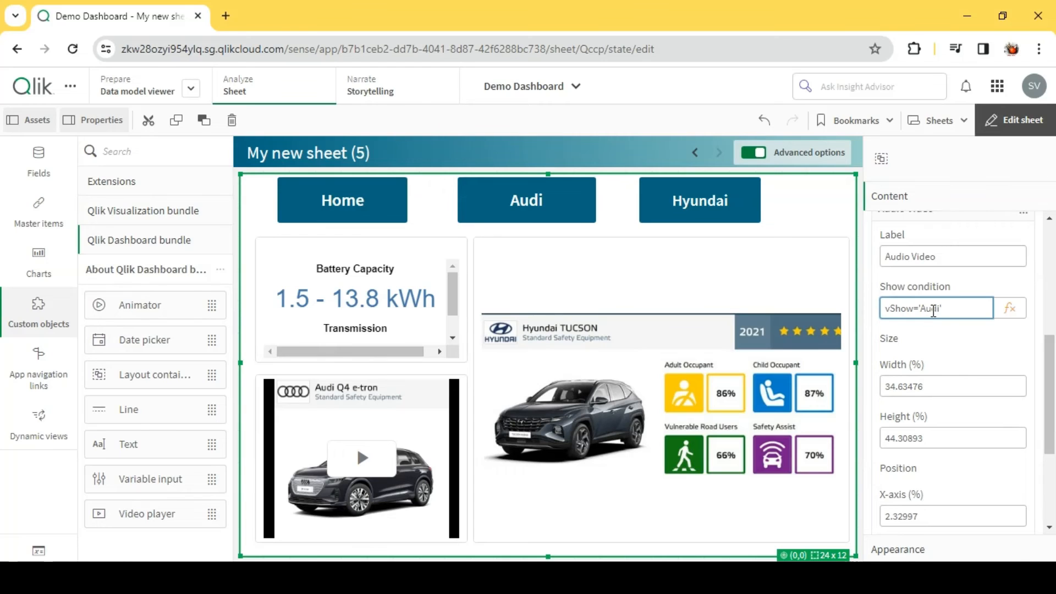
{"action": "left_click", "coordinate": [962, 334]}
{"action": "scroll", "coordinate": [960, 339], "scroll_direction": "up", "scroll_amount": 3}
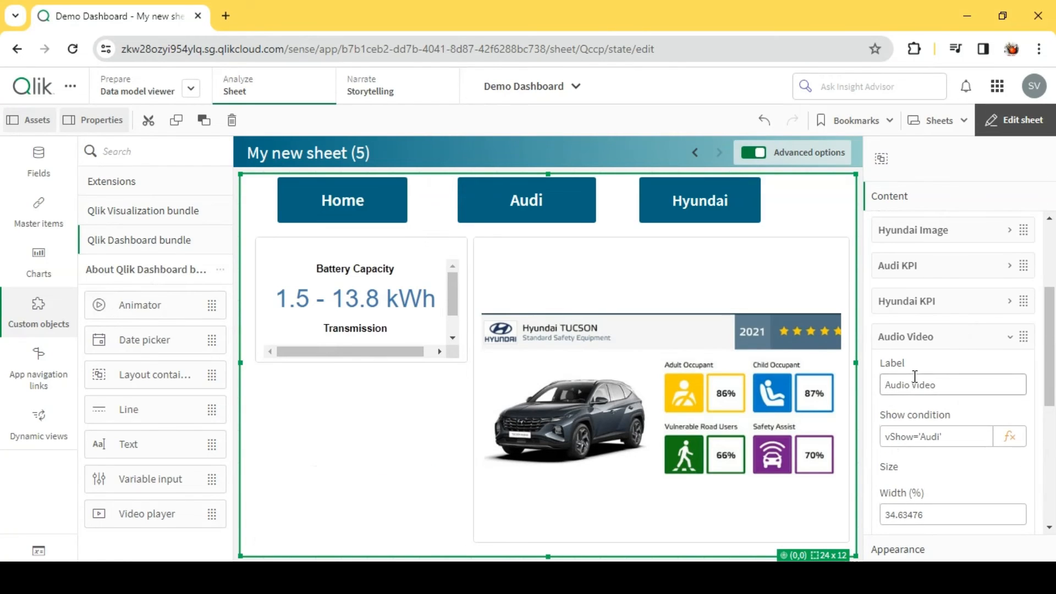
{"action": "left_click", "coordinate": [935, 345]}
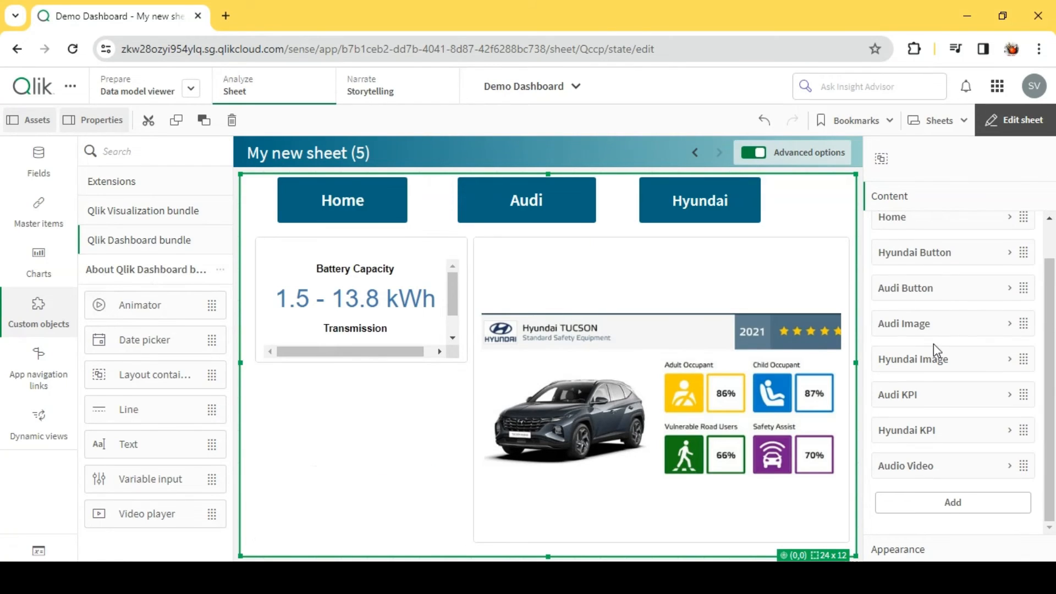
- Add the Hyundai Video master item and fit it below the KPI in the Audi video's place, about 34.6% wide
{"action": "left_click", "coordinate": [956, 503]}
{"action": "scroll", "coordinate": [959, 488], "scroll_direction": "down", "scroll_amount": 3}
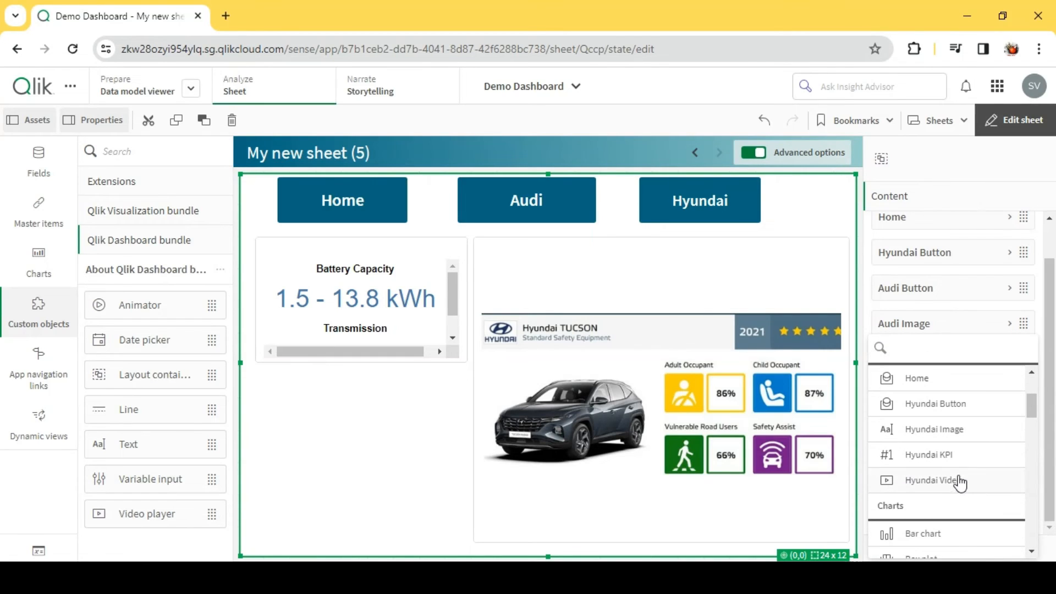
{"action": "left_click", "coordinate": [962, 473]}
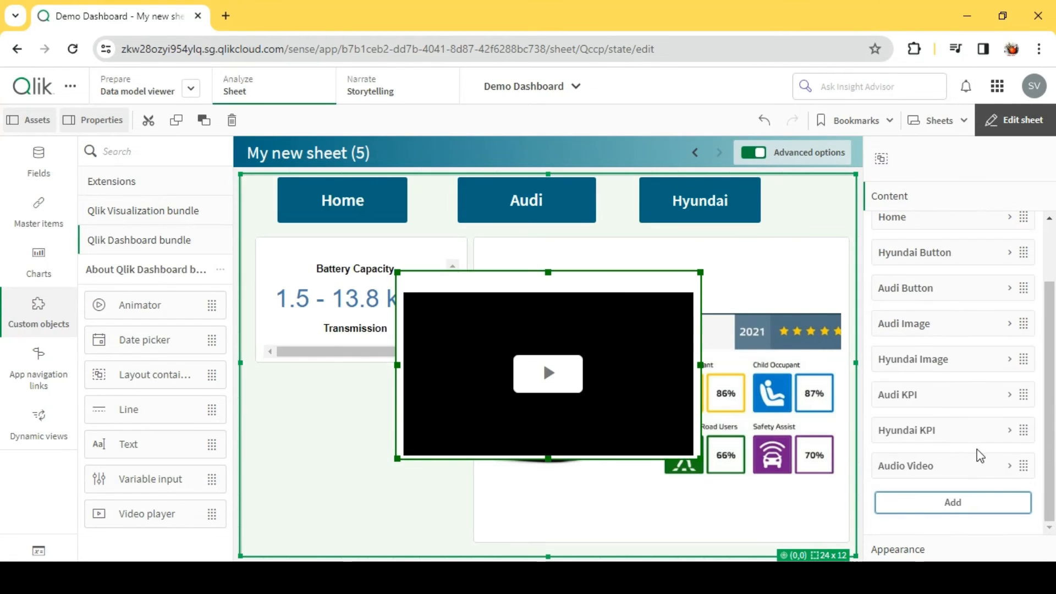
{"action": "left_click_drag", "start_coordinate": [637, 349], "coordinate": [500, 448]}
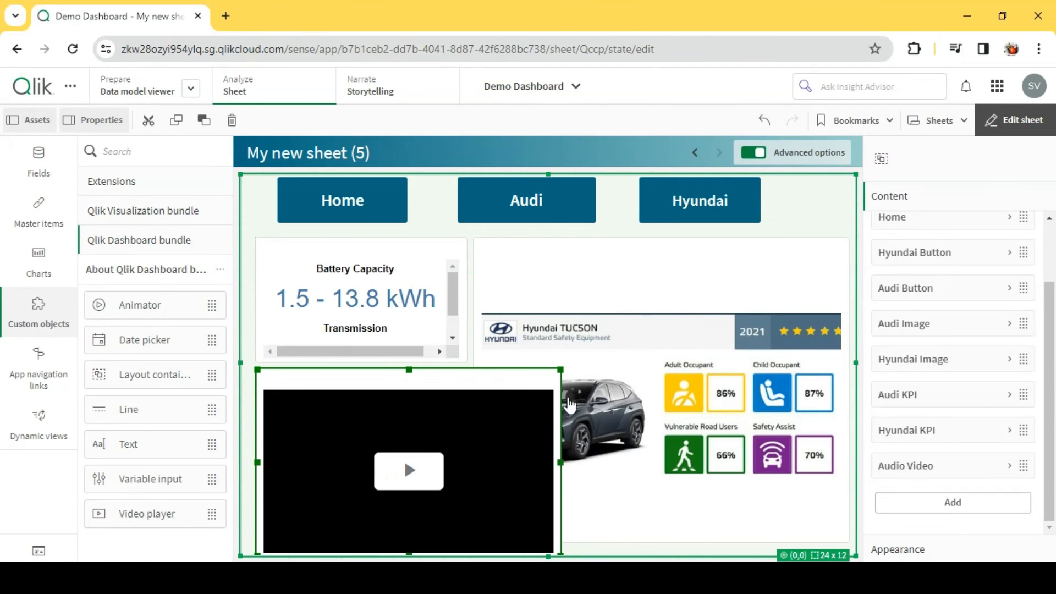
{"action": "left_click_drag", "start_coordinate": [560, 369], "coordinate": [463, 374]}
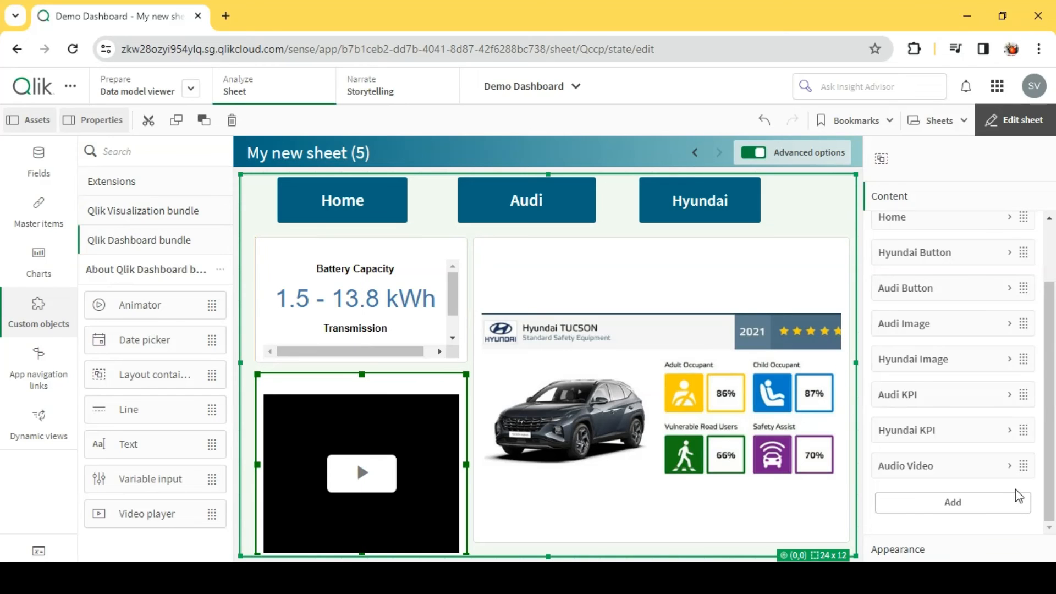
- Move Hyundai Video to the end of the container's chart order and set its show condition to vShow='Hyundai'
{"action": "scroll", "coordinate": [916, 262], "scroll_direction": "up", "scroll_amount": 2}
{"action": "left_click_drag", "start_coordinate": [924, 260], "coordinate": [961, 514]}
{"action": "scroll", "coordinate": [957, 467], "scroll_direction": "down", "scroll_amount": 2}
{"action": "left_click_drag", "start_coordinate": [942, 388], "coordinate": [947, 484]}
{"action": "left_click", "coordinate": [947, 477]}
{"action": "left_click", "coordinate": [927, 440]}
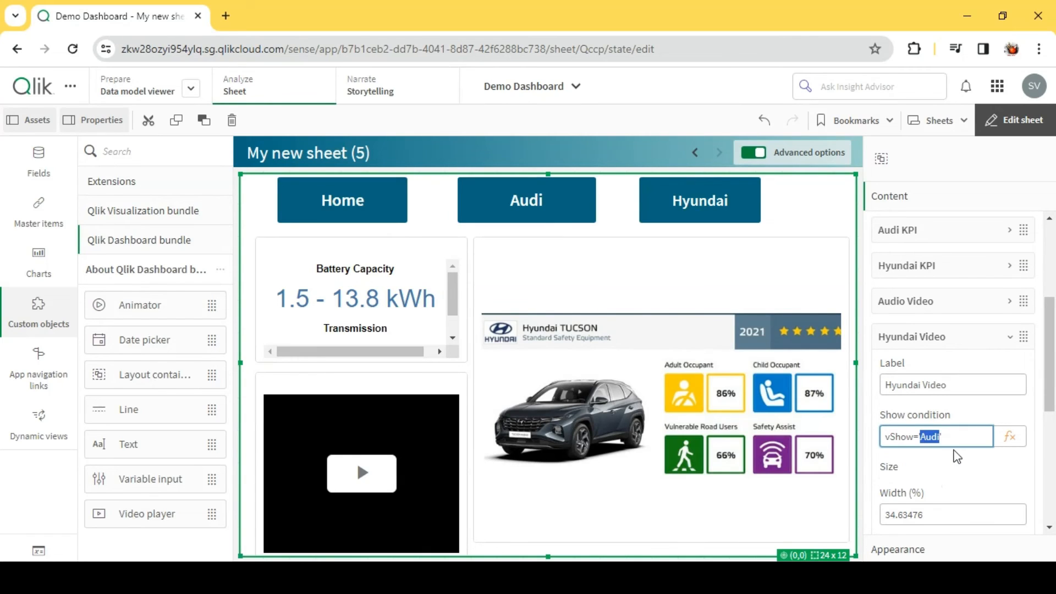
{"action": "type", "text": "Hyunda"}
{"action": "left_click", "coordinate": [954, 452]}
{"action": "left_click", "coordinate": [942, 337]}
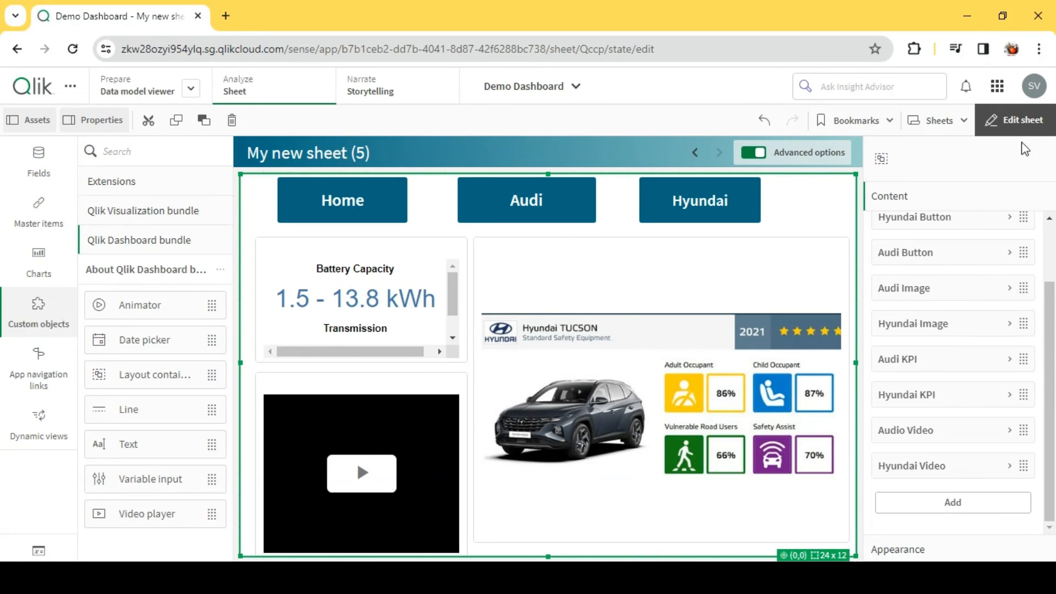
- Leave edit mode, play the Hyundai video, switch to Audi, and check its video and KPI content
{"action": "left_click", "coordinate": [1015, 119]}
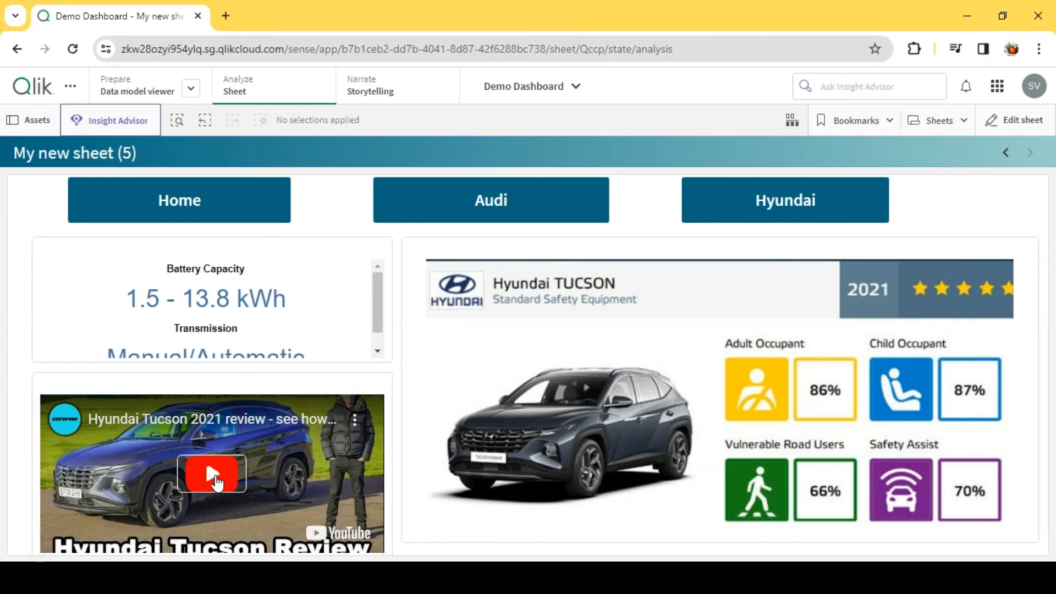
{"action": "left_click", "coordinate": [211, 475]}
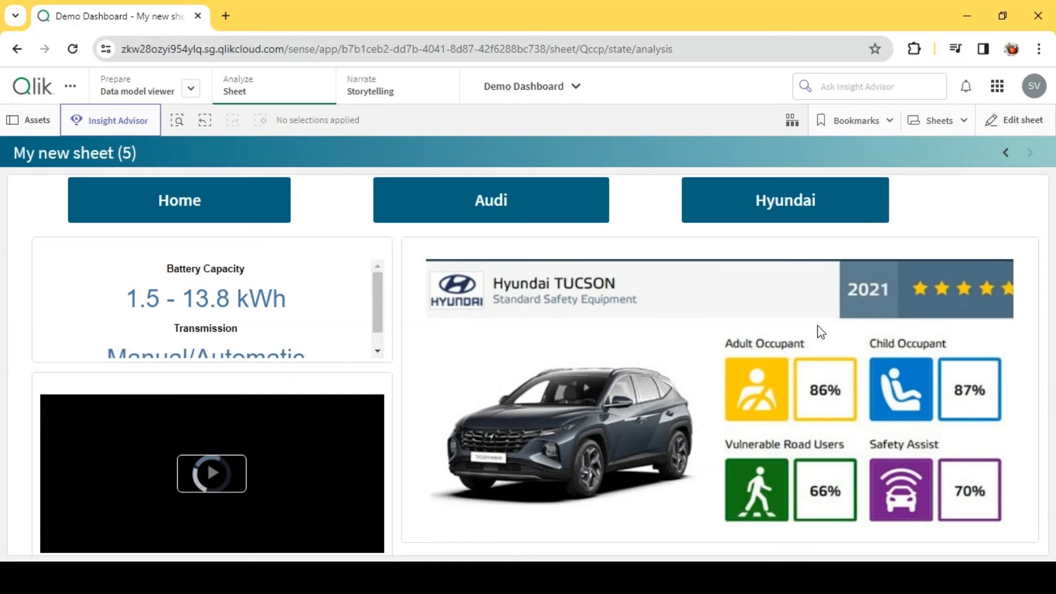
{"action": "left_click", "coordinate": [495, 198]}
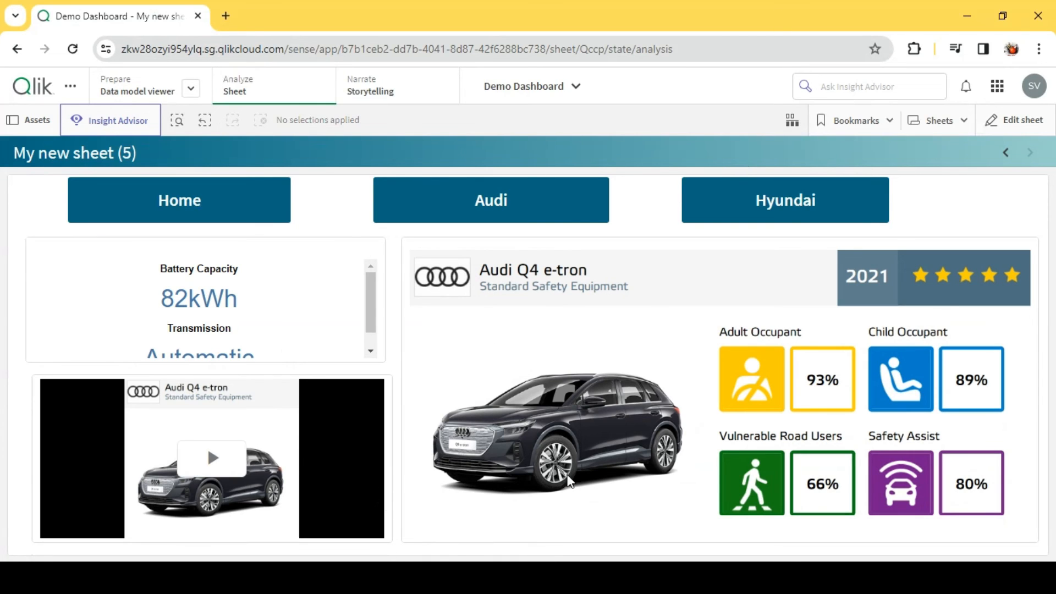
{"action": "left_click", "coordinate": [212, 458]}
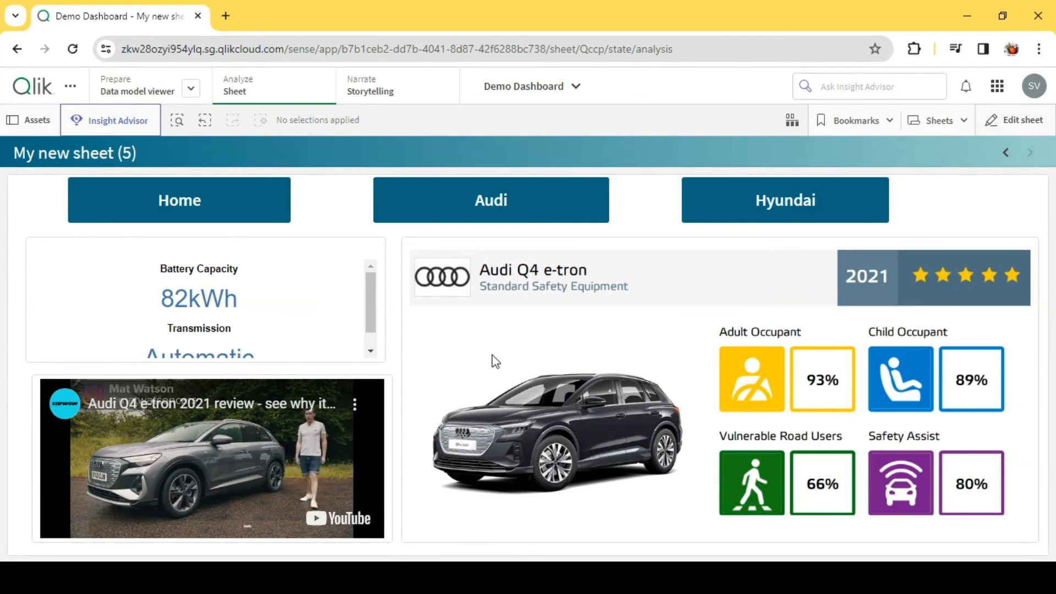
{"action": "scroll", "coordinate": [240, 306], "scroll_direction": "down", "scroll_amount": 1}
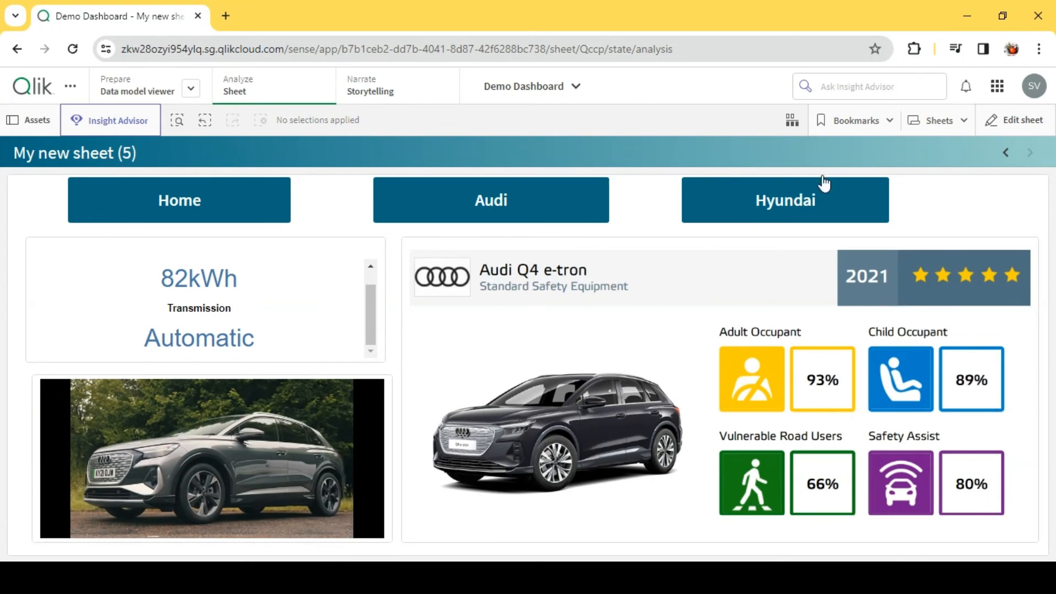
- Put the sheet in edit mode and open the Audi KPI's linked master visualization for editing
{"action": "left_click", "coordinate": [1029, 124]}
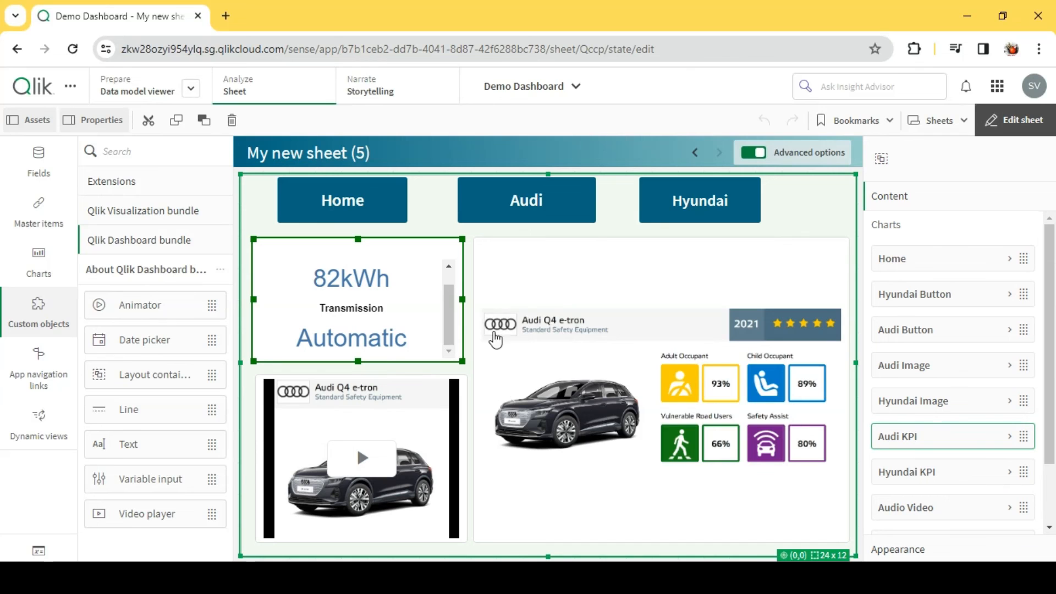
{"action": "right_click", "coordinate": [360, 311]}
{"action": "left_click", "coordinate": [429, 242]}
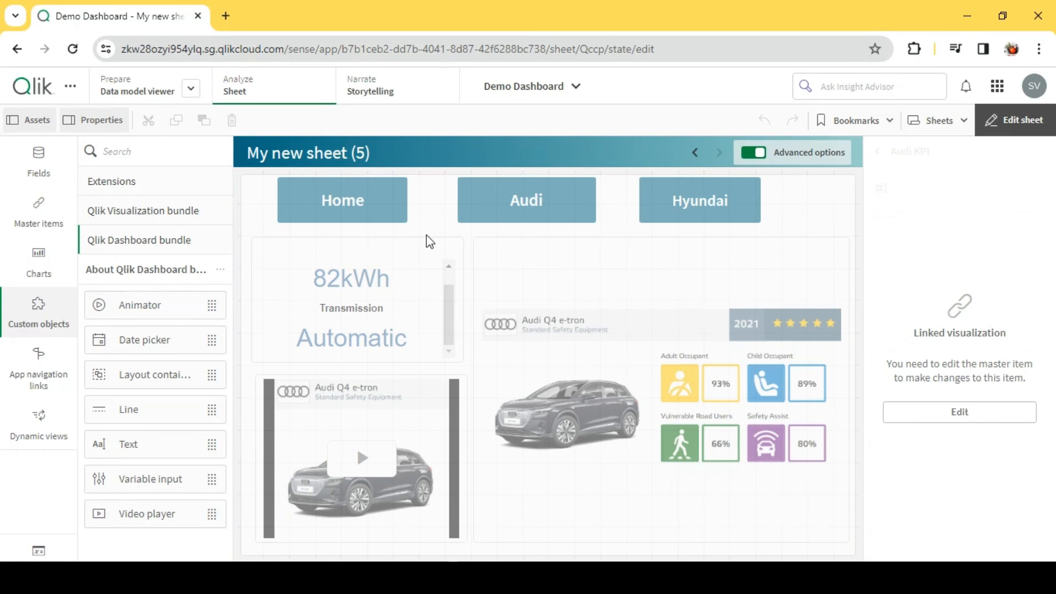
{"action": "left_click", "coordinate": [961, 414]}
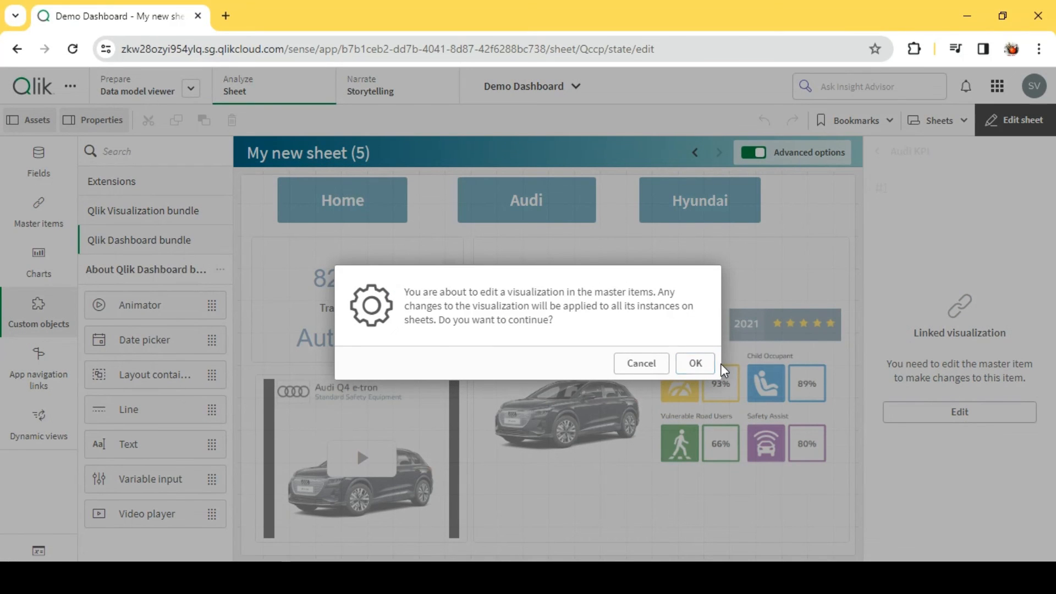
{"action": "left_click", "coordinate": [679, 368]}
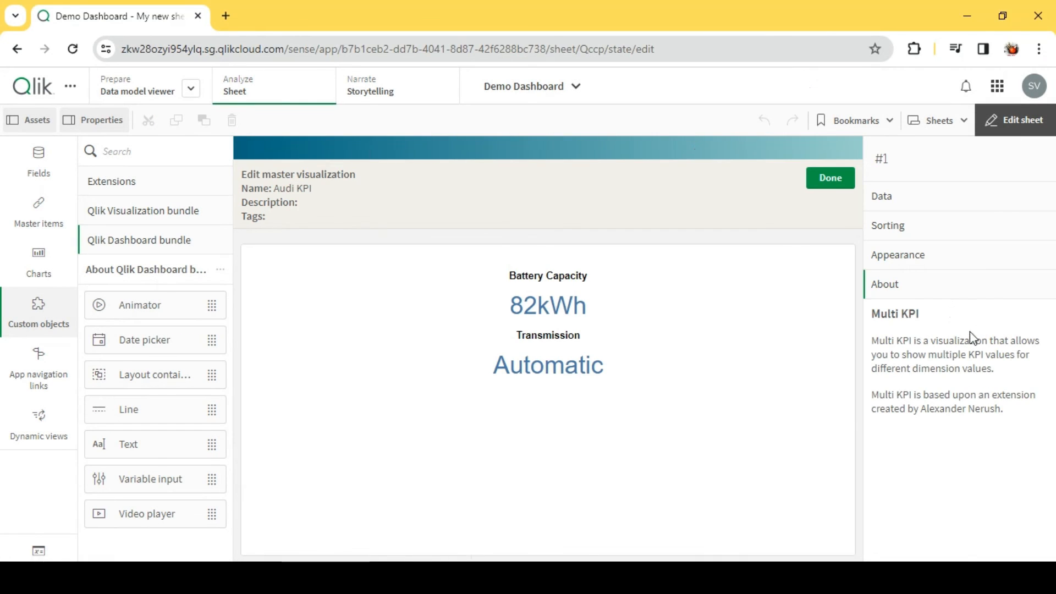
- Turn off the Audi KPI's hover menu, set its measures size to Mini, and finish editing the master item
{"action": "left_click", "coordinate": [924, 257]}
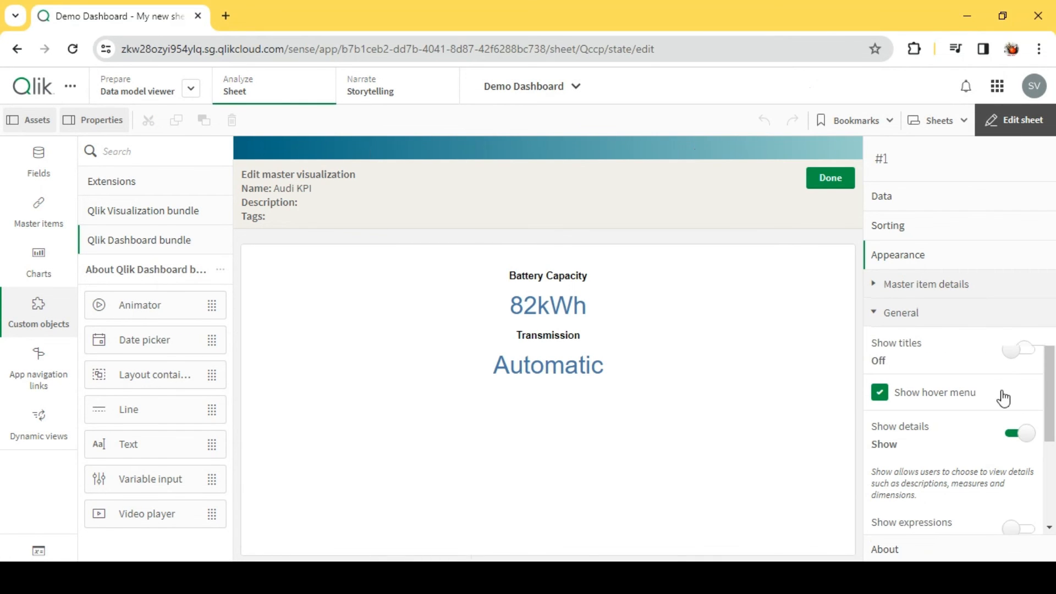
{"action": "left_click", "coordinate": [880, 392]}
{"action": "scroll", "coordinate": [930, 465], "scroll_direction": "down", "scroll_amount": 3}
{"action": "left_click", "coordinate": [928, 498]}
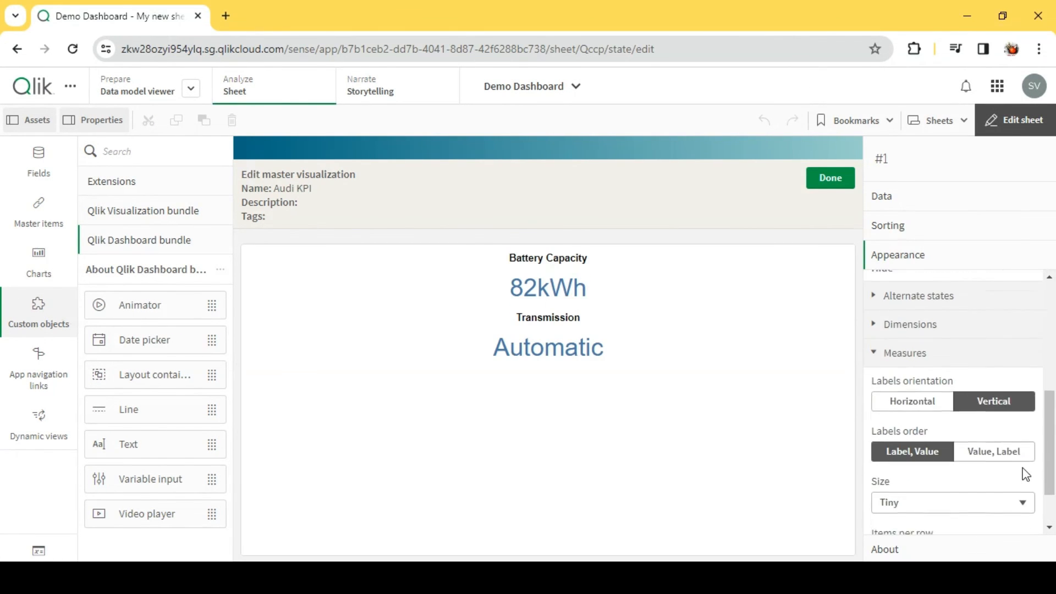
{"action": "scroll", "coordinate": [945, 455], "scroll_direction": "down", "scroll_amount": 2}
{"action": "left_click", "coordinate": [933, 437]}
{"action": "left_click", "coordinate": [926, 462]}
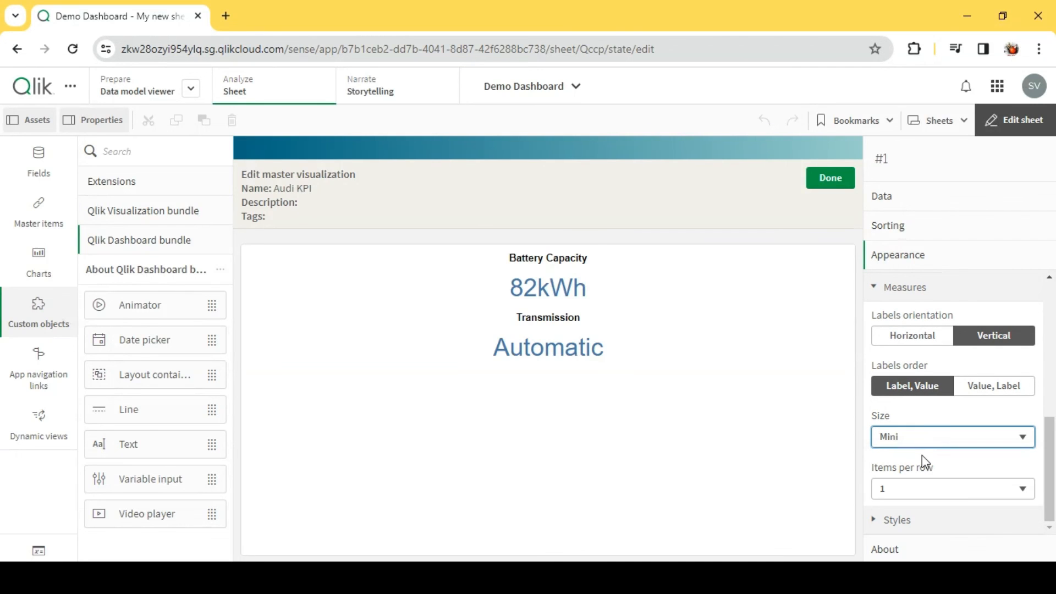
{"action": "left_click", "coordinate": [830, 178]}
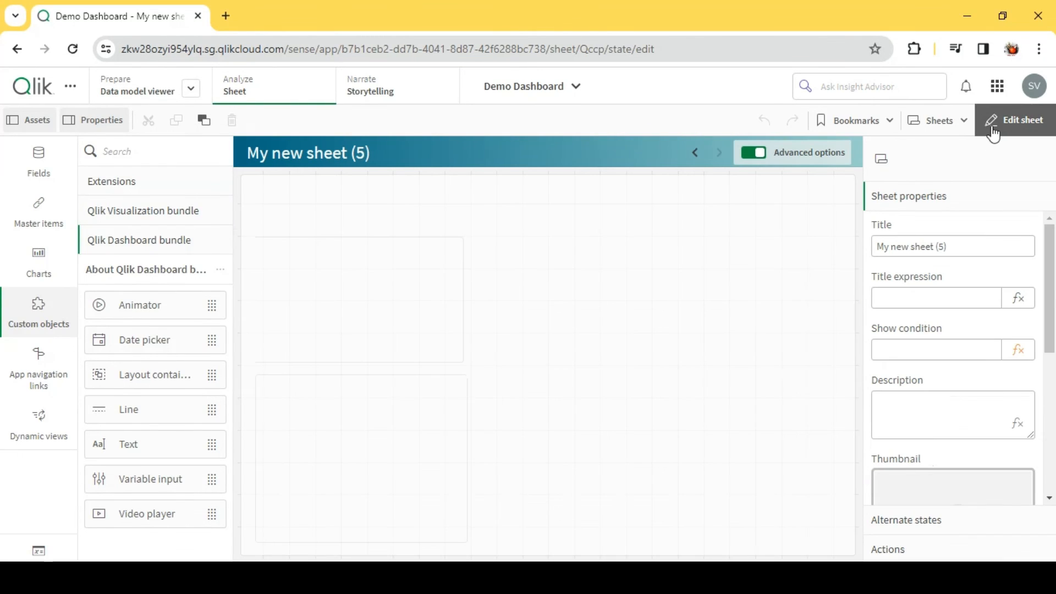
- Leave edit mode and switch between Hyundai and Audi to compare their KPI fit, images and videos
{"action": "left_click", "coordinate": [1014, 120]}
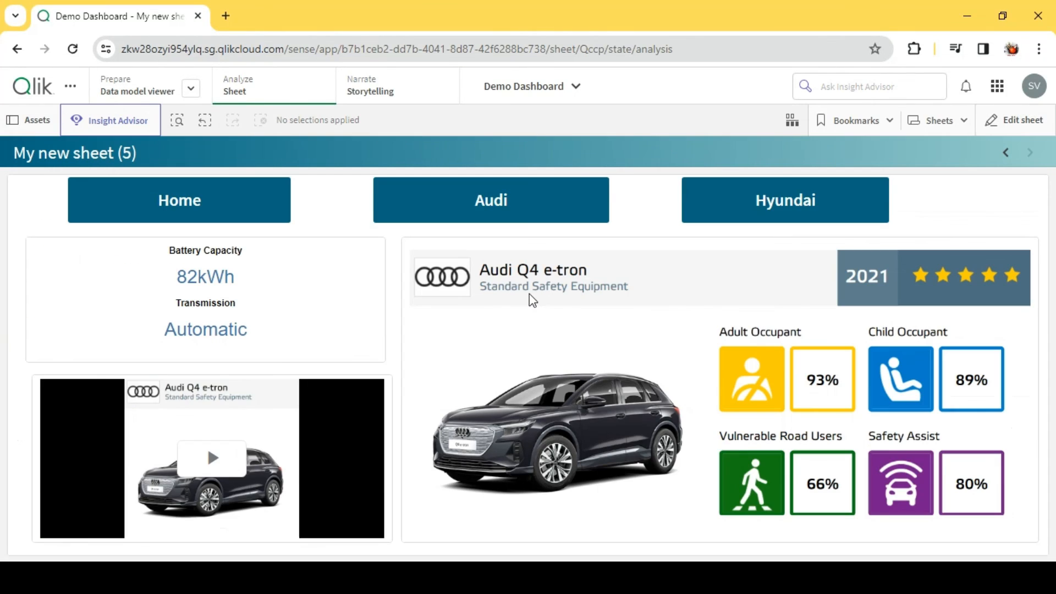
{"action": "left_click", "coordinate": [868, 198]}
{"action": "scroll", "coordinate": [377, 333], "scroll_direction": "down", "scroll_amount": 1}
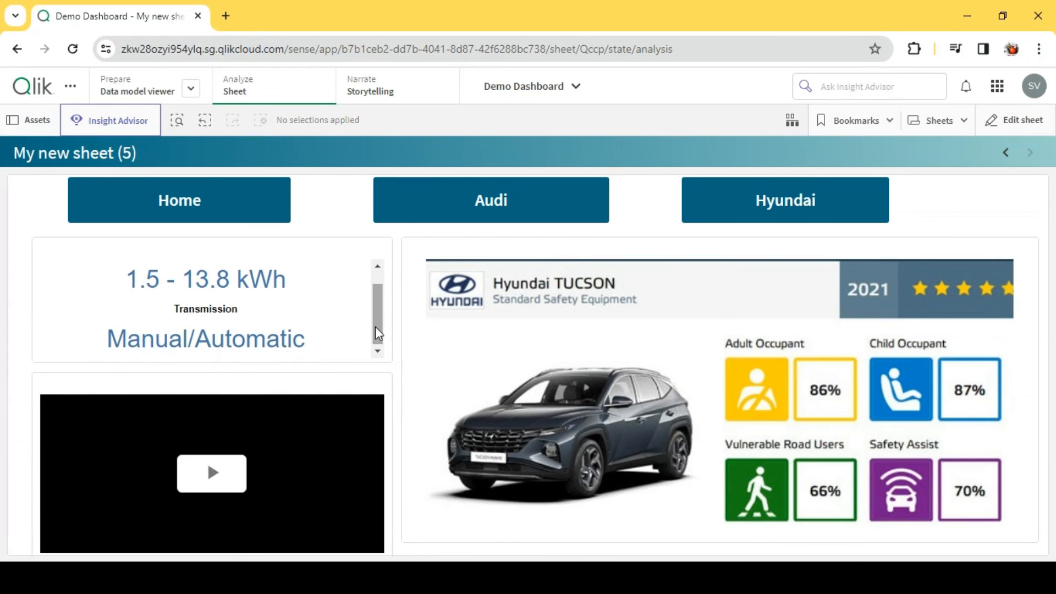
{"action": "scroll", "coordinate": [377, 334], "scroll_direction": "up", "scroll_amount": 1}
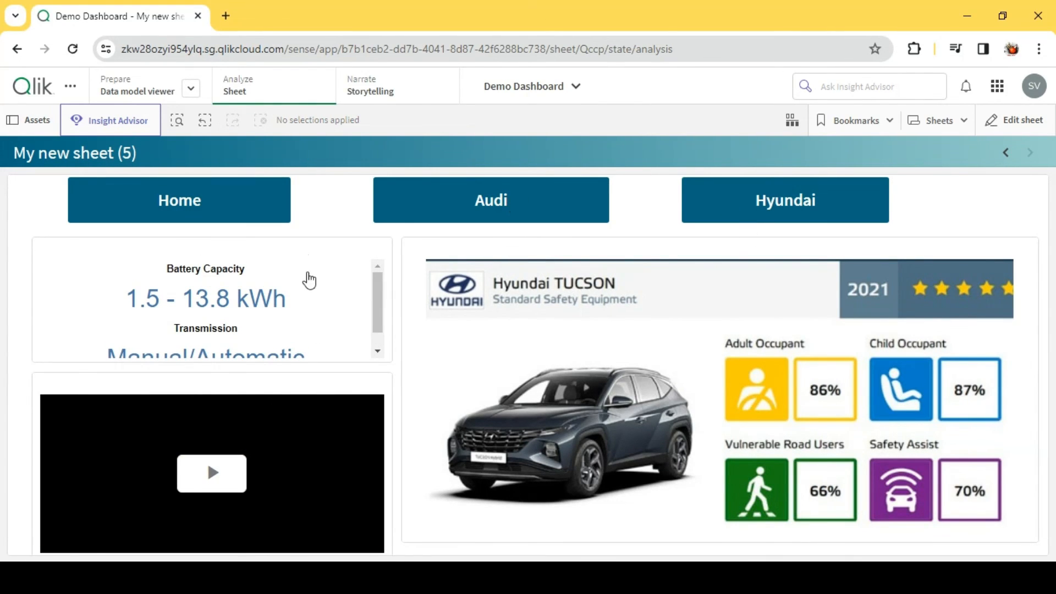
{"action": "left_click", "coordinate": [542, 203]}
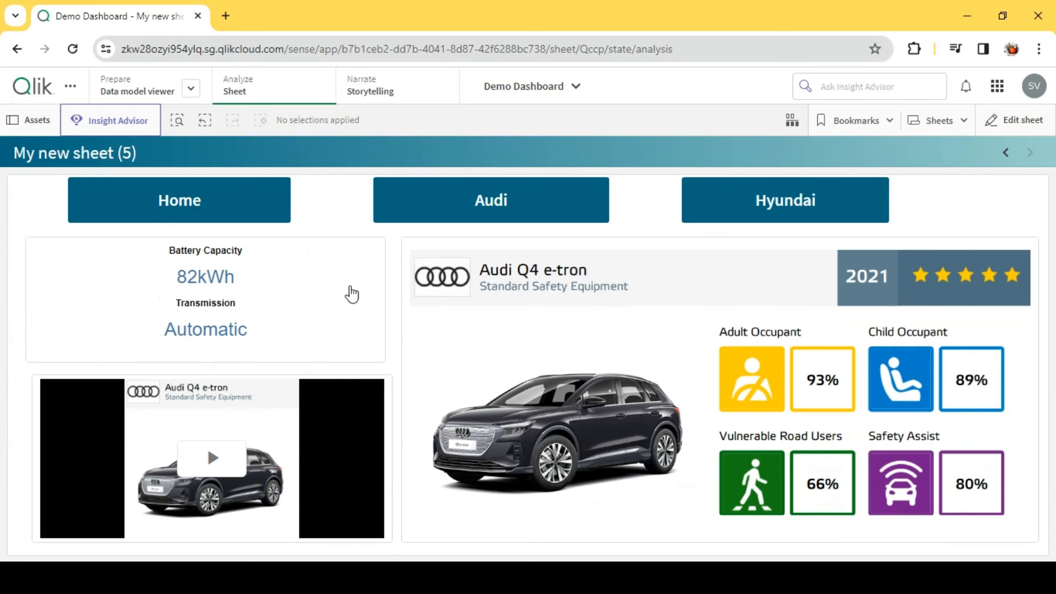
{"action": "left_click", "coordinate": [778, 200]}
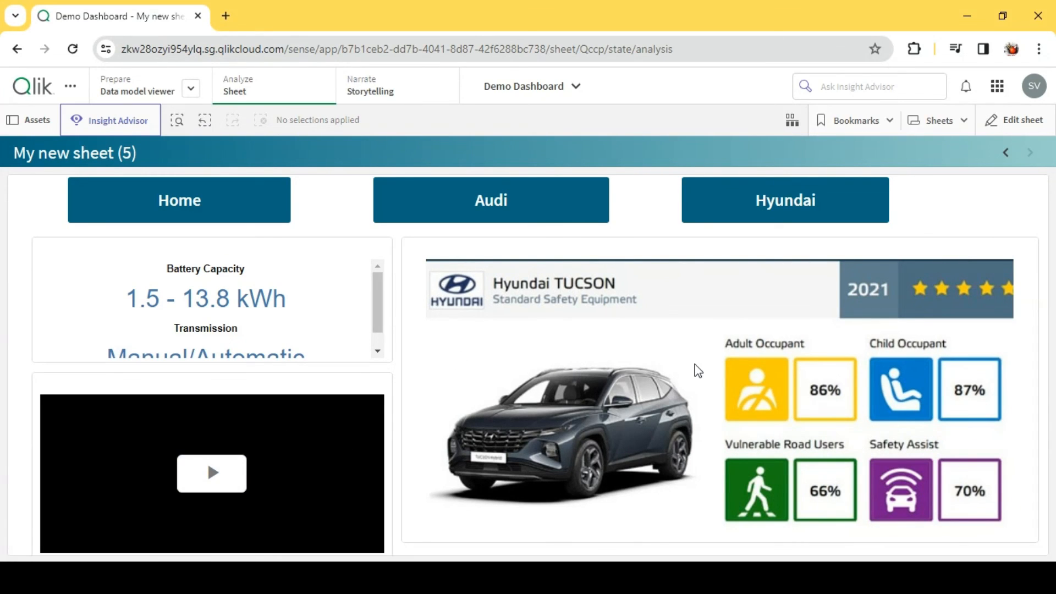
{"action": "left_click", "coordinate": [487, 202]}
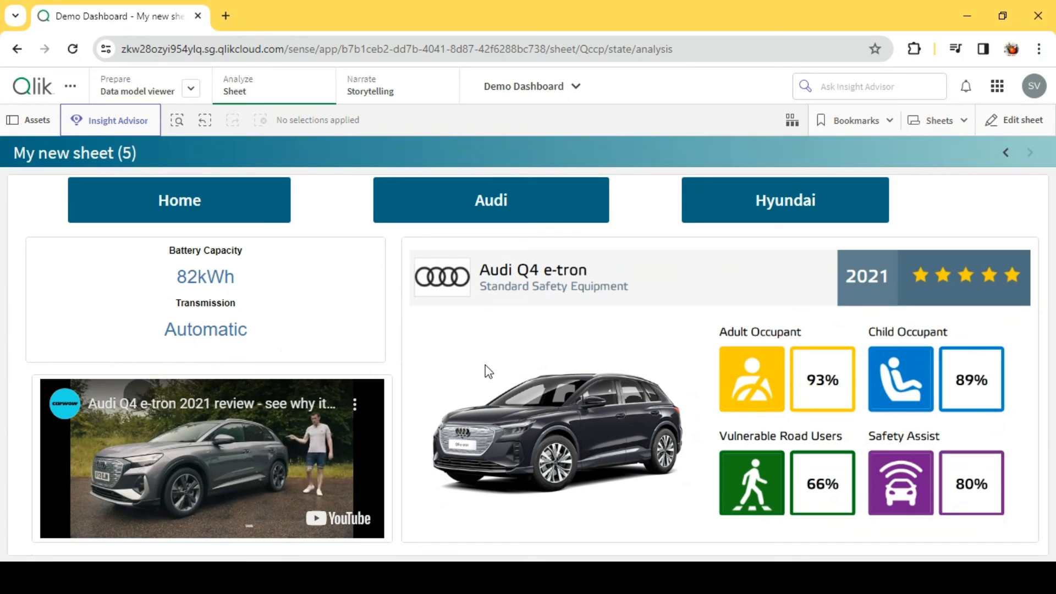